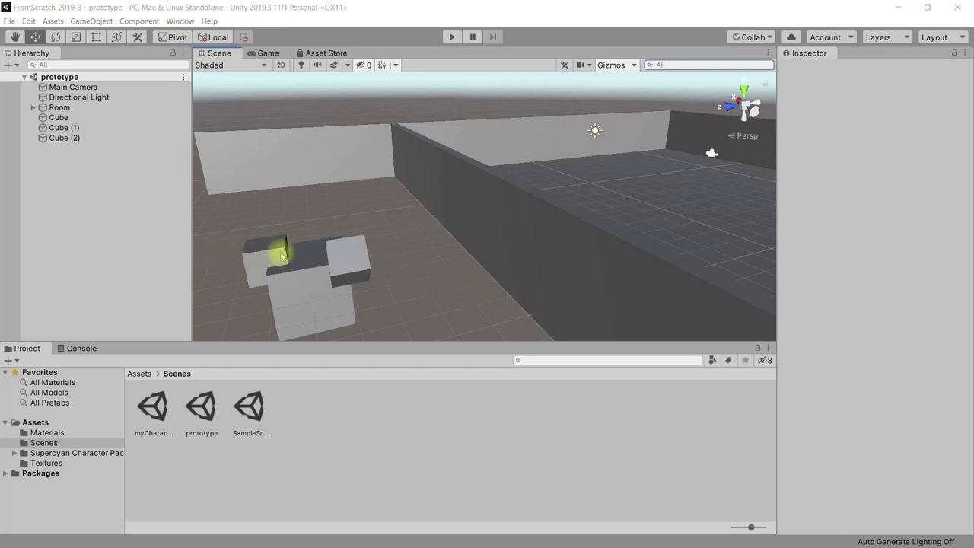
Box-select the three cubes in the Scene view and move them together along Z
{"action": "left_click_drag", "start_coordinate": [387, 302], "coordinate": [319, 218], "text": "alt"}
{"action": "left_click_drag", "start_coordinate": [284, 180], "coordinate": [341, 289]}
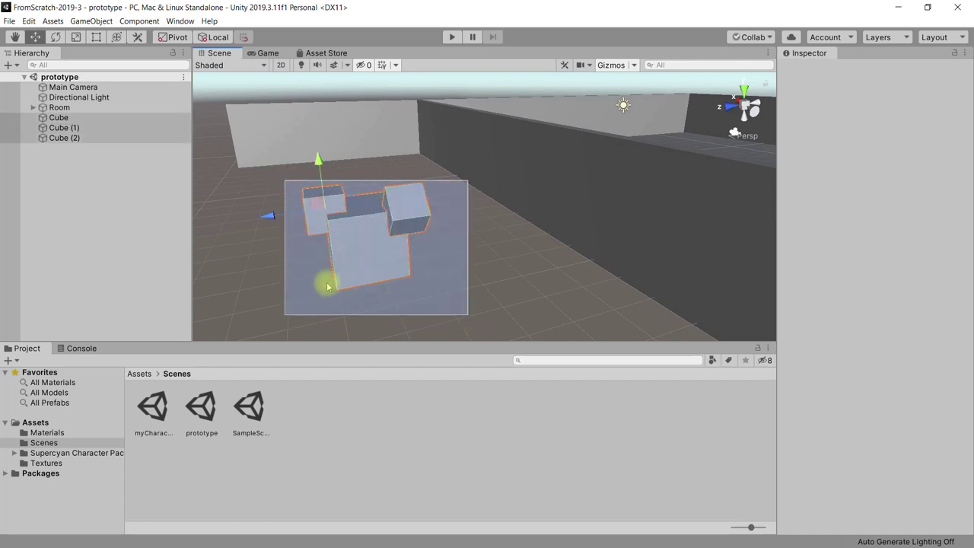
{"action": "mouse_move", "coordinate": [305, 263]}
{"action": "left_mouse_down", "text": "alt"}
{"action": "mouse_move", "coordinate": [300, 271]}
{"action": "mouse_move", "coordinate": [333, 245]}
{"action": "left_mouse_up", "text": "alt"}
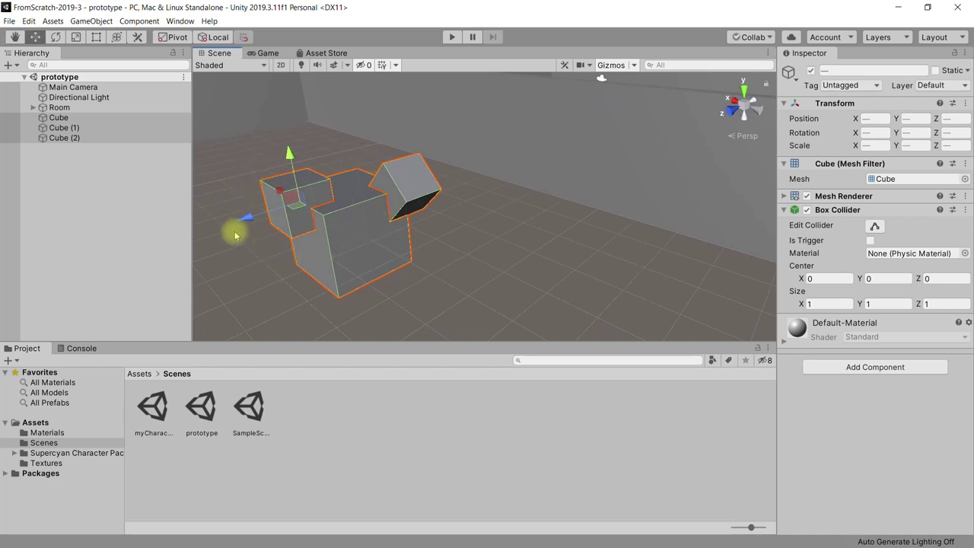
{"action": "left_click_drag", "start_coordinate": [248, 215], "coordinate": [250, 218]}
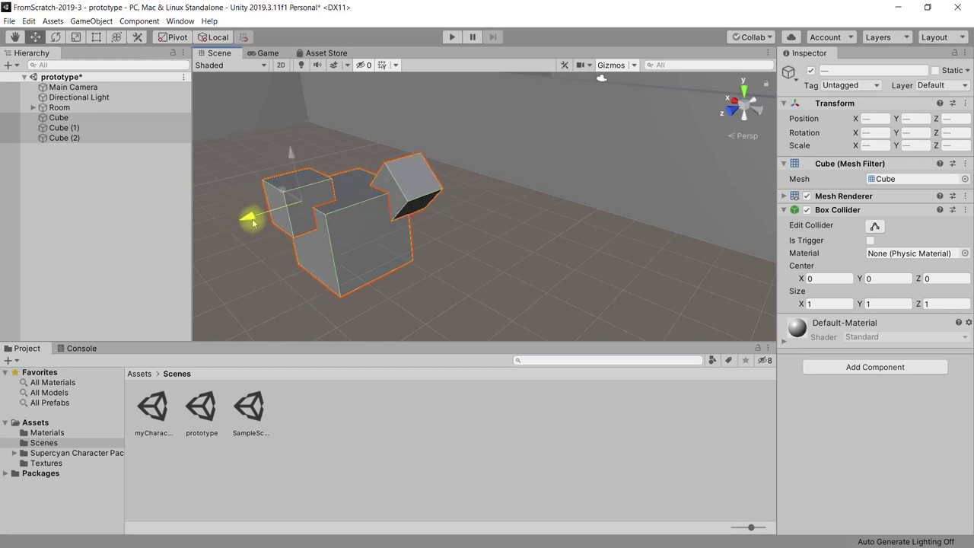
Select Cube, Cube (1) and Cube (2) one at a time, then clear the selection
{"action": "left_click", "coordinate": [63, 117]}
{"action": "left_click", "coordinate": [61, 137]}
{"action": "left_click", "coordinate": [64, 127]}
{"action": "left_click", "coordinate": [60, 118]}
{"action": "left_click", "coordinate": [64, 128]}
{"action": "left_click", "coordinate": [97, 191]}
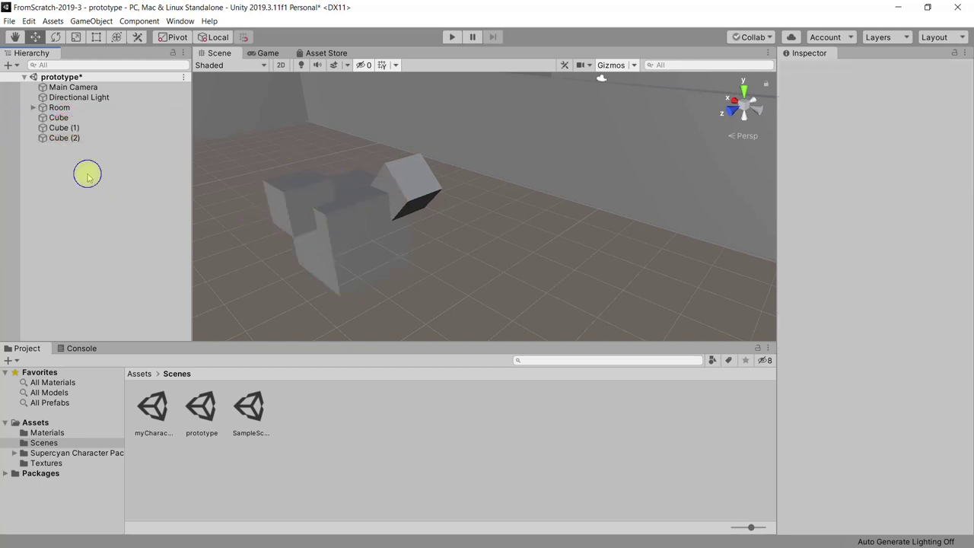
{"action": "right_click", "coordinate": [88, 175]}
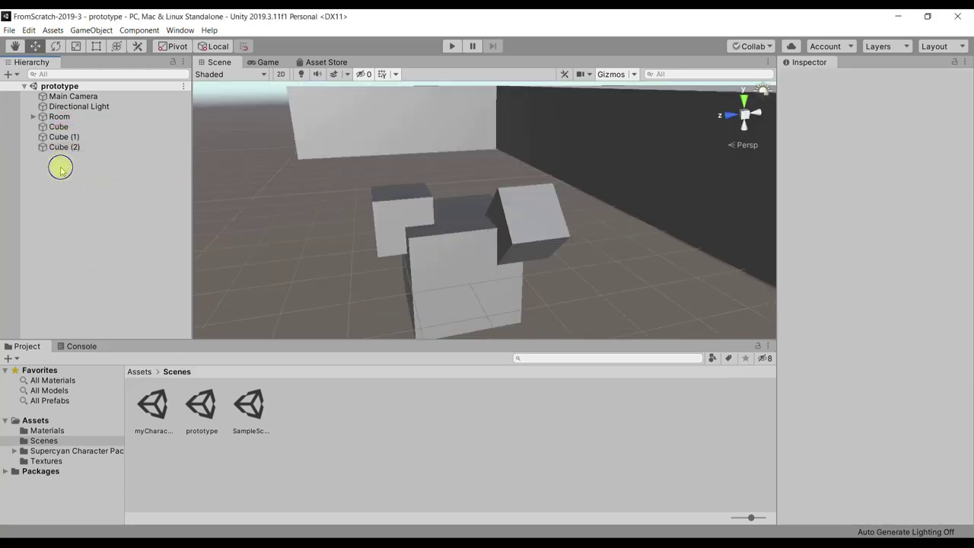
Create an empty object in the Hierarchy and rename it Model
{"action": "right_click", "coordinate": [61, 168]}
{"action": "left_click", "coordinate": [114, 271]}
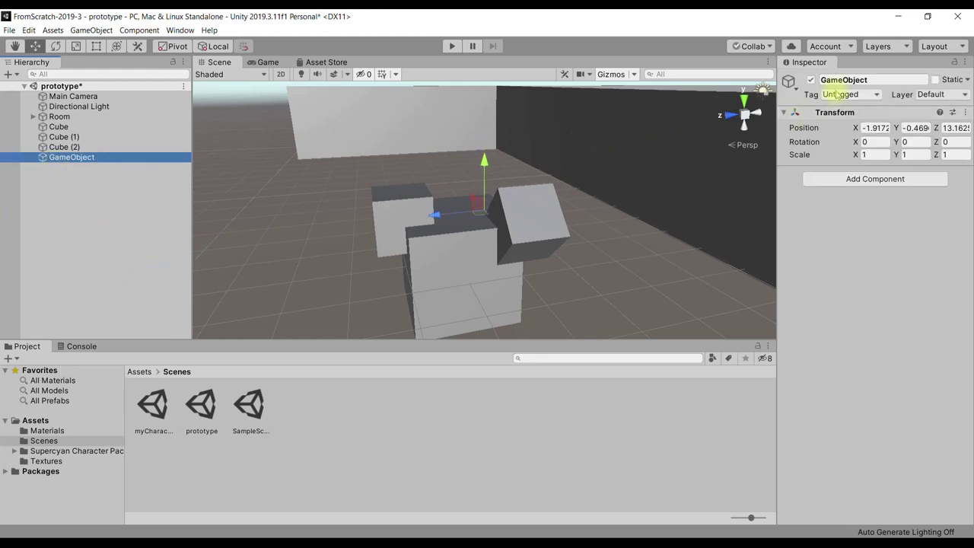
{"action": "left_click", "coordinate": [889, 79]}
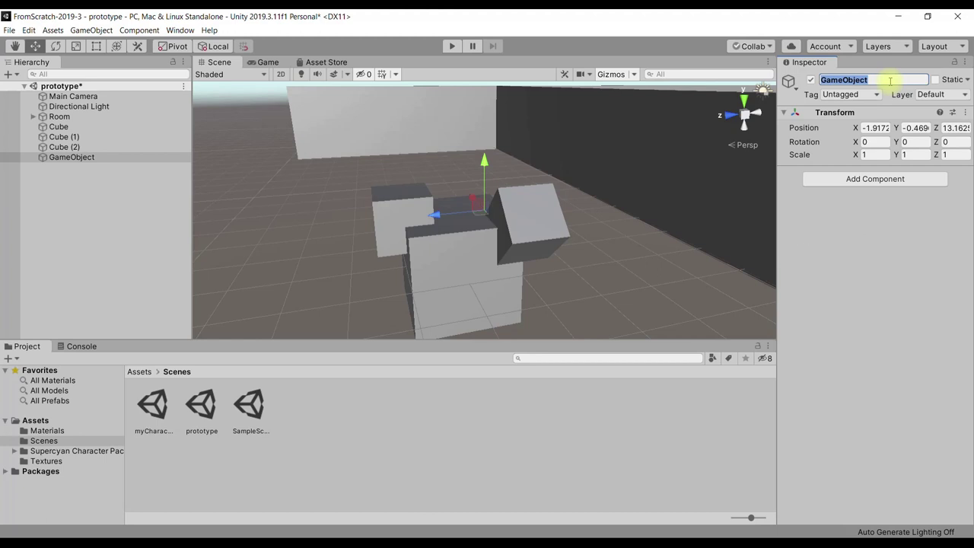
{"action": "type", "text": "Model"}
{"action": "key", "text": "Return"}
Parent Cube, Cube (1) and Cube (2) under Model, then move Model along Z to 12.66
{"action": "left_click", "coordinate": [82, 129]}
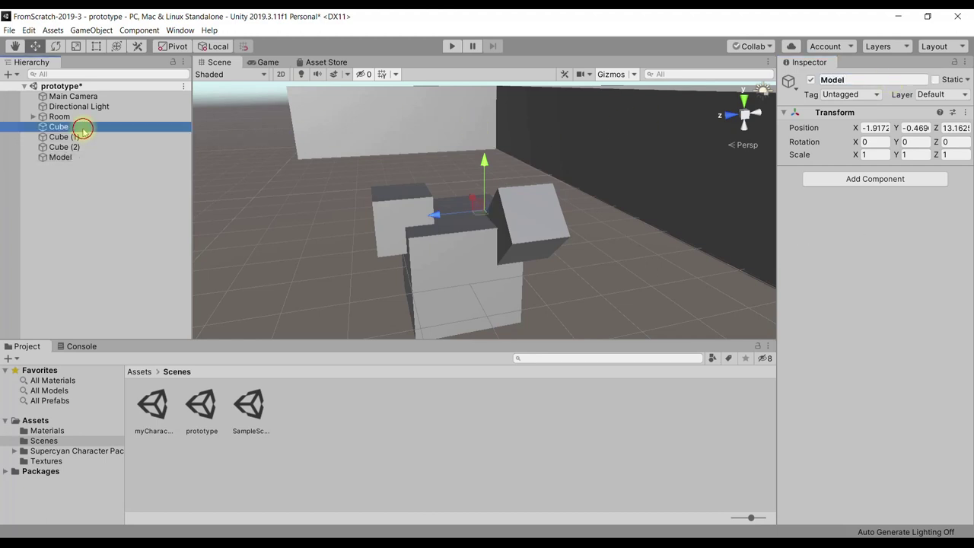
{"action": "left_click", "coordinate": [76, 137]}
{"action": "left_click", "coordinate": [76, 147]}
{"action": "left_click", "coordinate": [76, 127]}
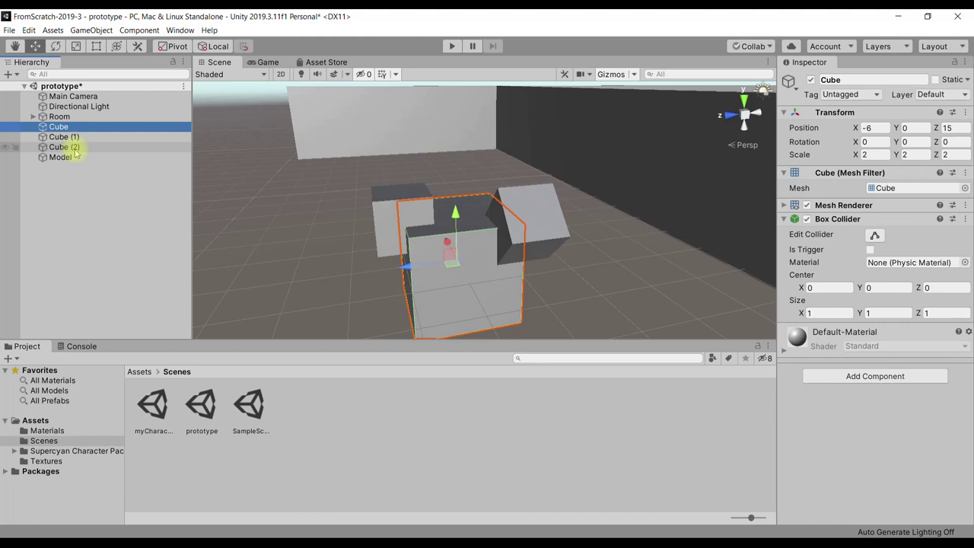
{"action": "left_click", "coordinate": [73, 147], "text": "shift"}
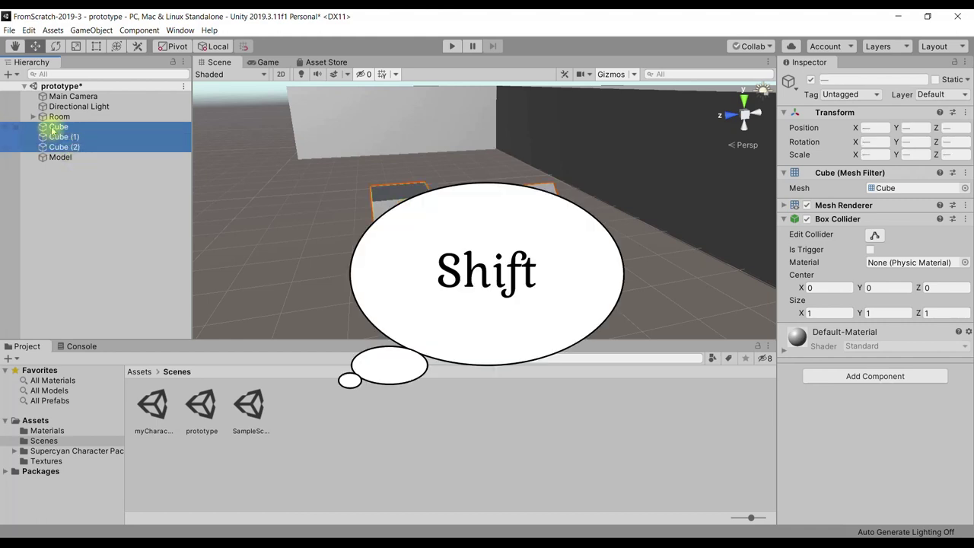
{"action": "mouse_move", "coordinate": [55, 132]}
{"action": "left_mouse_down"}
{"action": "mouse_move", "coordinate": [53, 166]}
{"action": "mouse_move", "coordinate": [61, 158]}
{"action": "left_mouse_up"}
{"action": "left_click", "coordinate": [38, 127]}
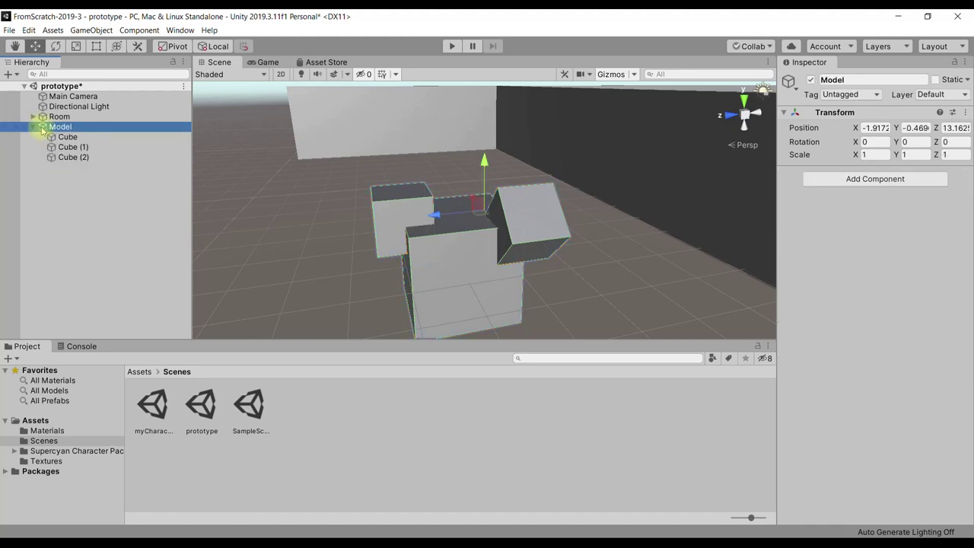
{"action": "mouse_move", "coordinate": [432, 216]}
{"action": "left_mouse_down"}
{"action": "mouse_move", "coordinate": [388, 219]}
{"action": "mouse_move", "coordinate": [445, 213]}
{"action": "left_mouse_up"}
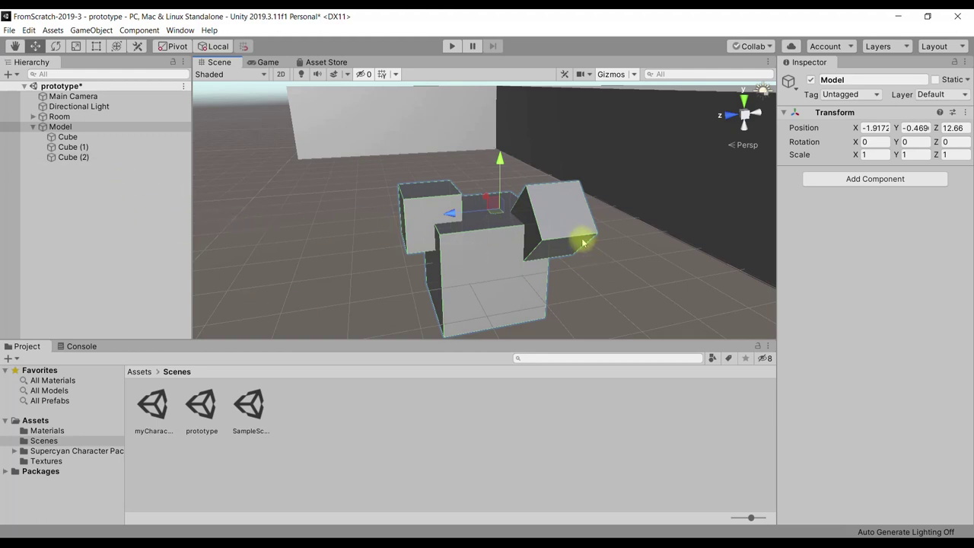
Apply BlueColor to the large front cube, Grass to the upper-left cube and RedColor to the tilted one
{"action": "left_click", "coordinate": [150, 372]}
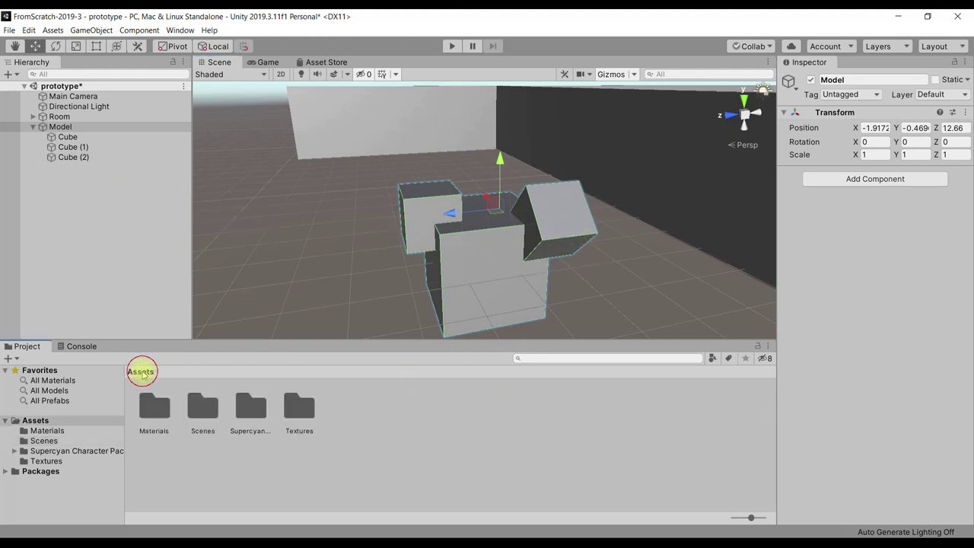
{"action": "double_click", "coordinate": [159, 413]}
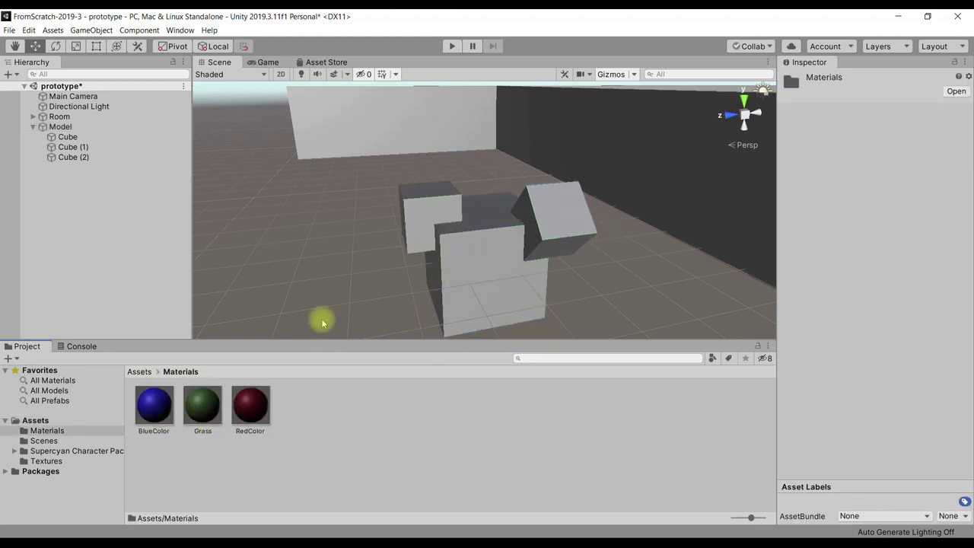
{"action": "left_click", "coordinate": [149, 415]}
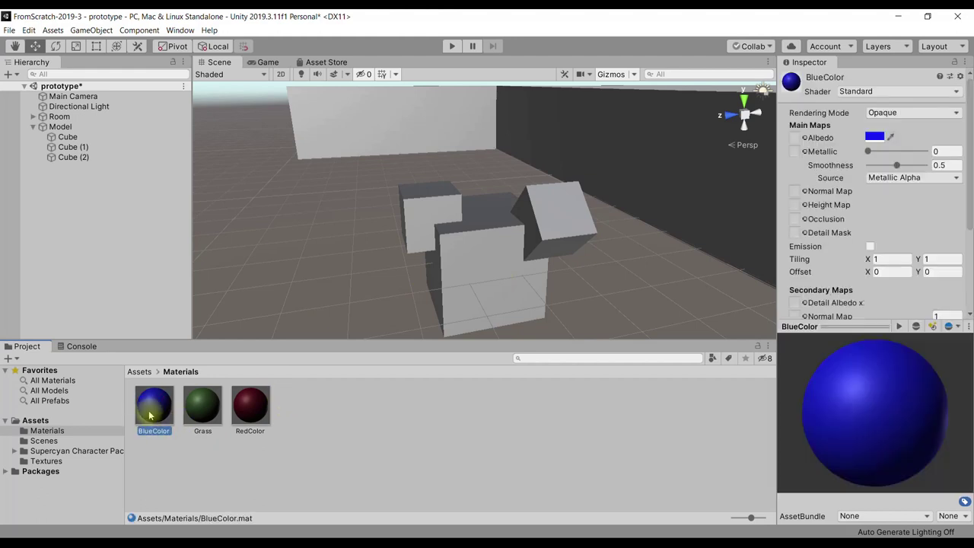
{"action": "left_click_drag", "start_coordinate": [150, 414], "coordinate": [467, 282]}
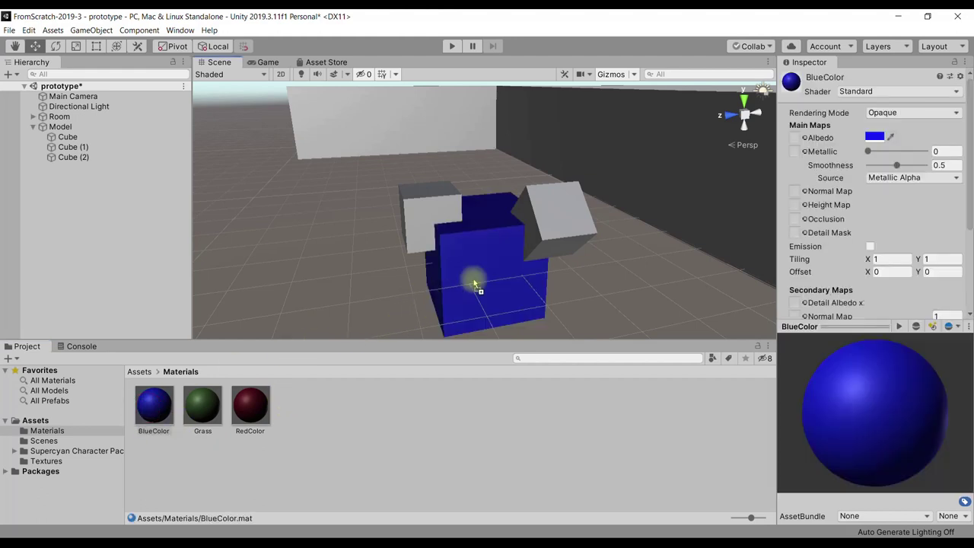
{"action": "left_click_drag", "start_coordinate": [206, 403], "coordinate": [415, 218]}
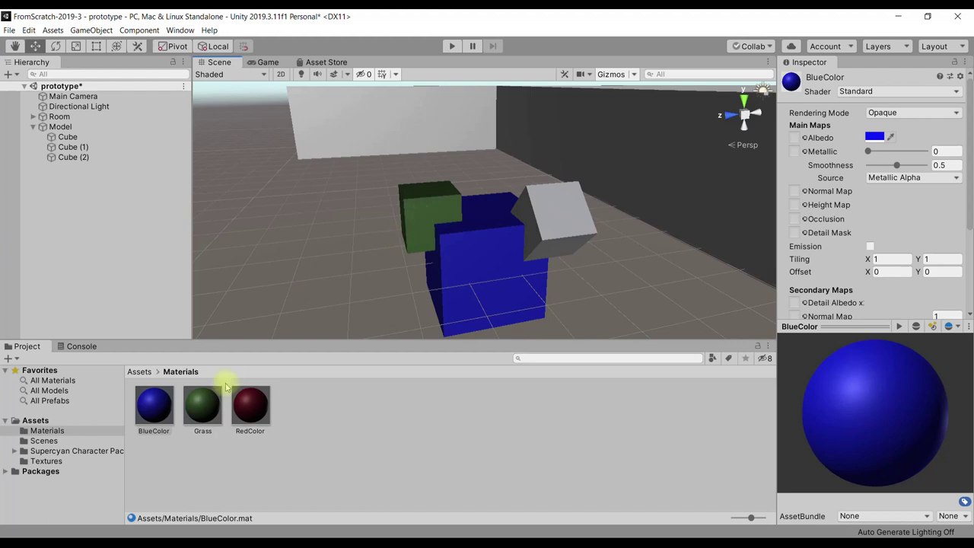
{"action": "left_click_drag", "start_coordinate": [245, 418], "coordinate": [543, 217]}
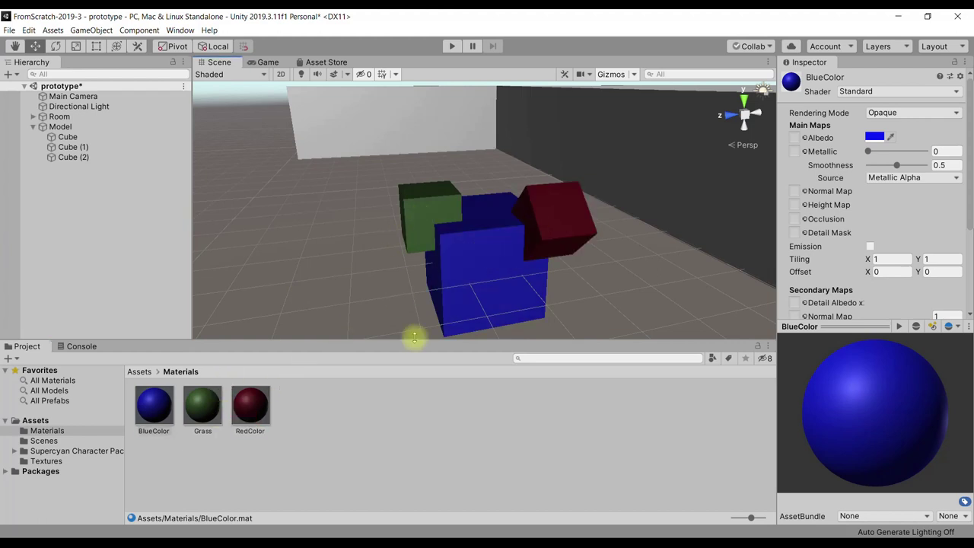
{"action": "left_click", "coordinate": [54, 126]}
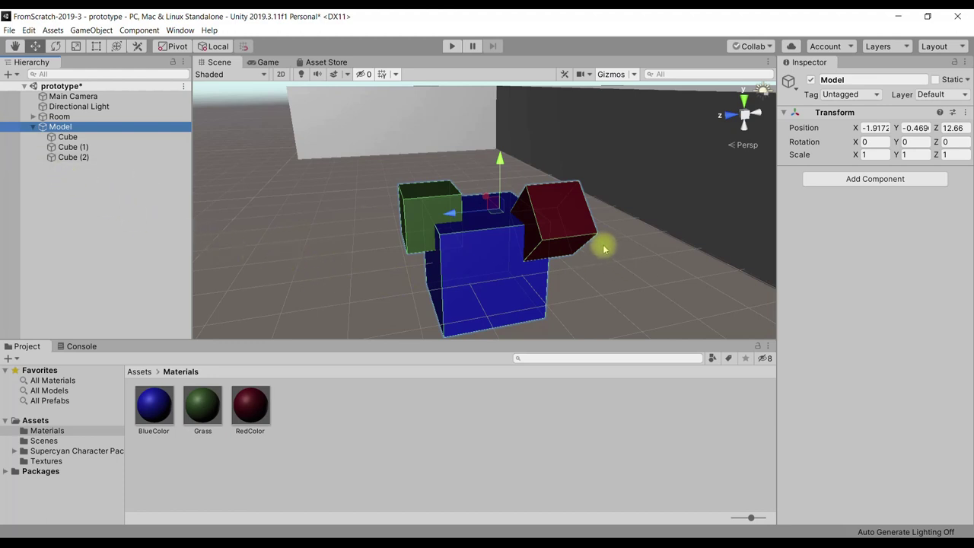
Duplicate Model and move the copy along Z, undo both, then collapse Model's children
{"action": "right_click", "coordinate": [52, 131]}
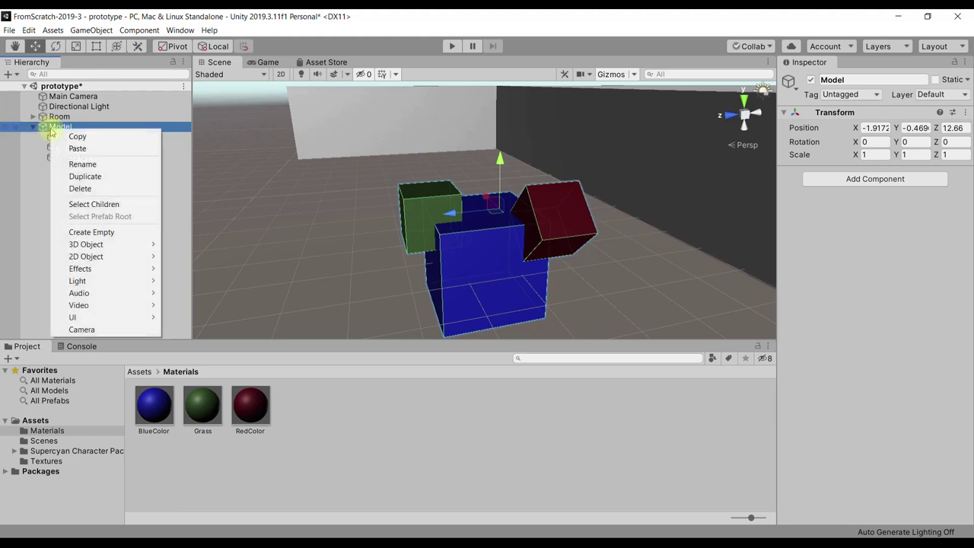
{"action": "left_click", "coordinate": [88, 176]}
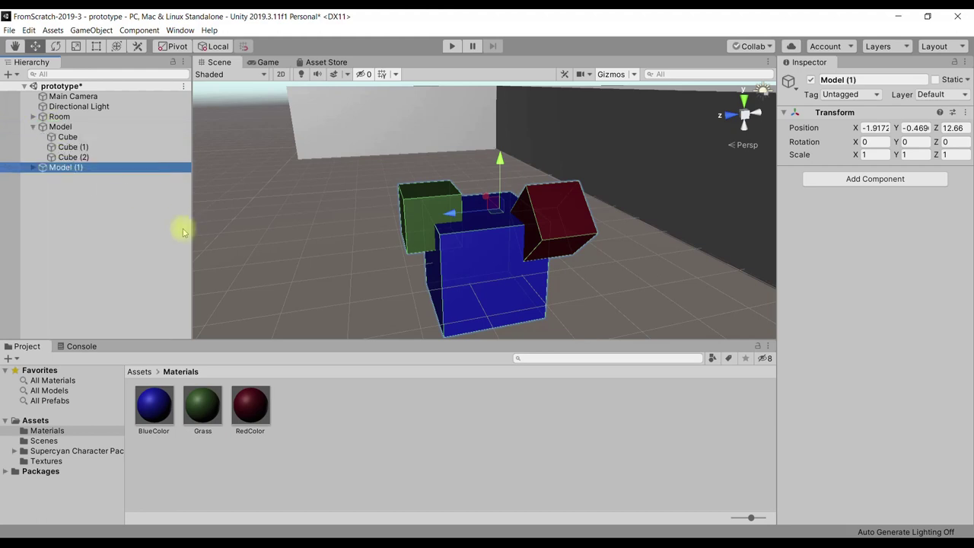
{"action": "mouse_move", "coordinate": [450, 213]}
{"action": "left_mouse_down"}
{"action": "mouse_move", "coordinate": [321, 241]}
{"action": "mouse_move", "coordinate": [354, 232]}
{"action": "left_mouse_up"}
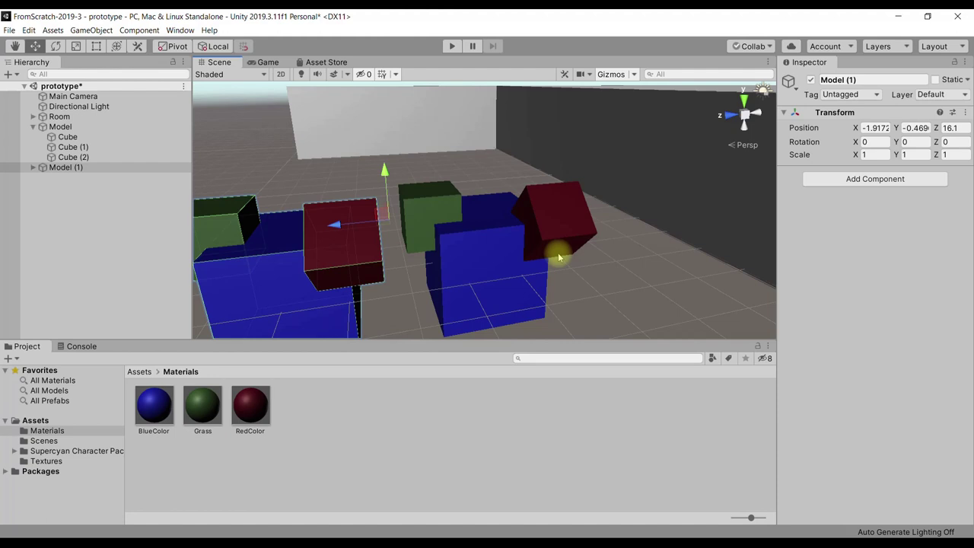
{"action": "key", "text": "ctrl+z"}
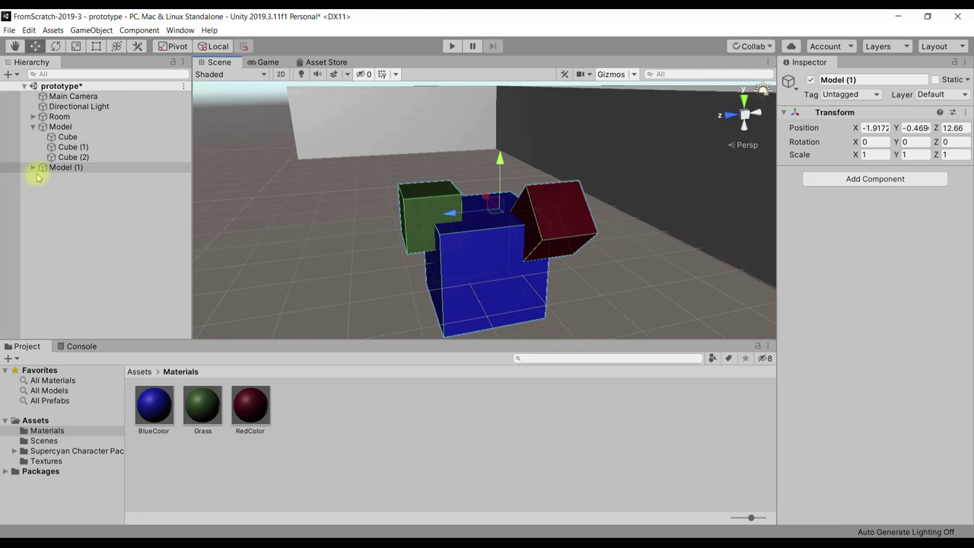
{"action": "key", "text": "ctrl+z"}
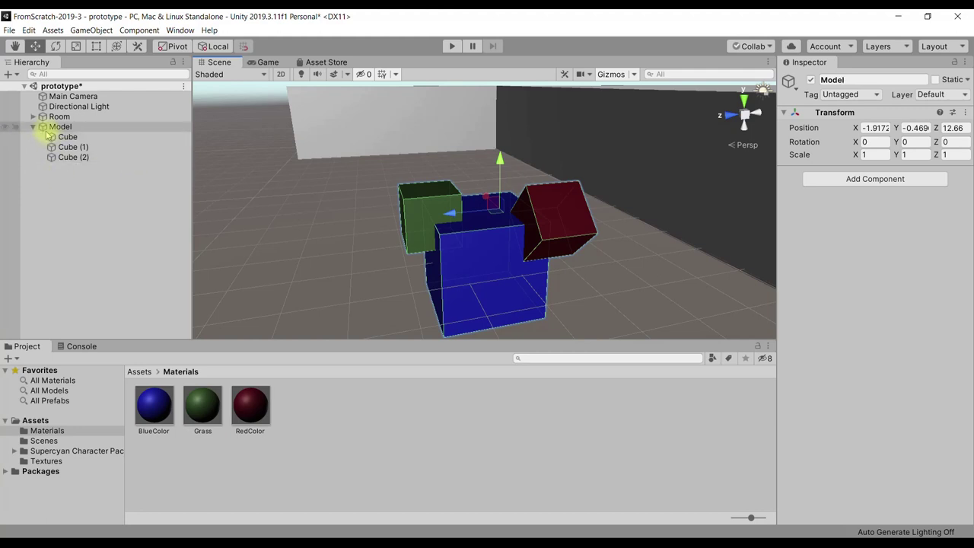
{"action": "left_click", "coordinate": [33, 127]}
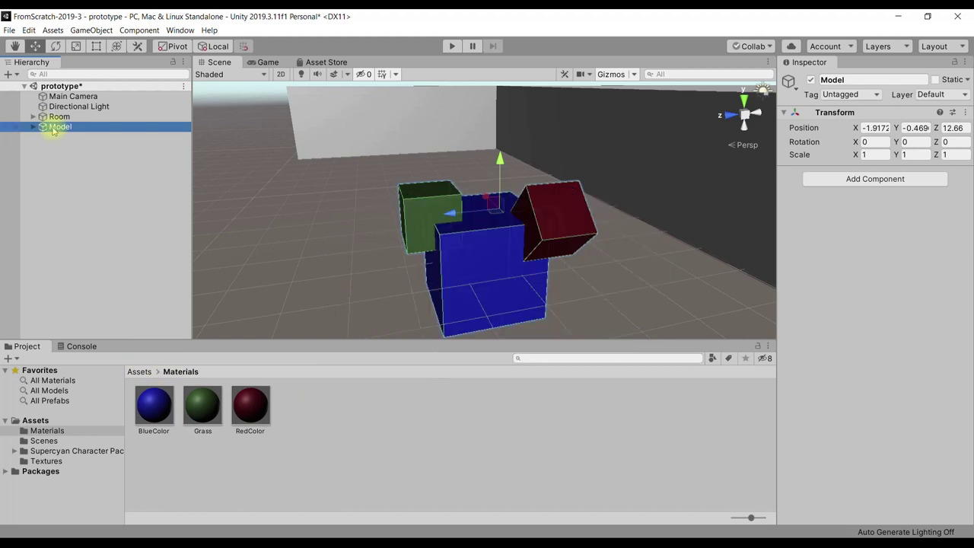
Create a new folder named Prefabs in the Assets folder
{"action": "left_click_drag", "start_coordinate": [53, 131], "coordinate": [363, 478]}
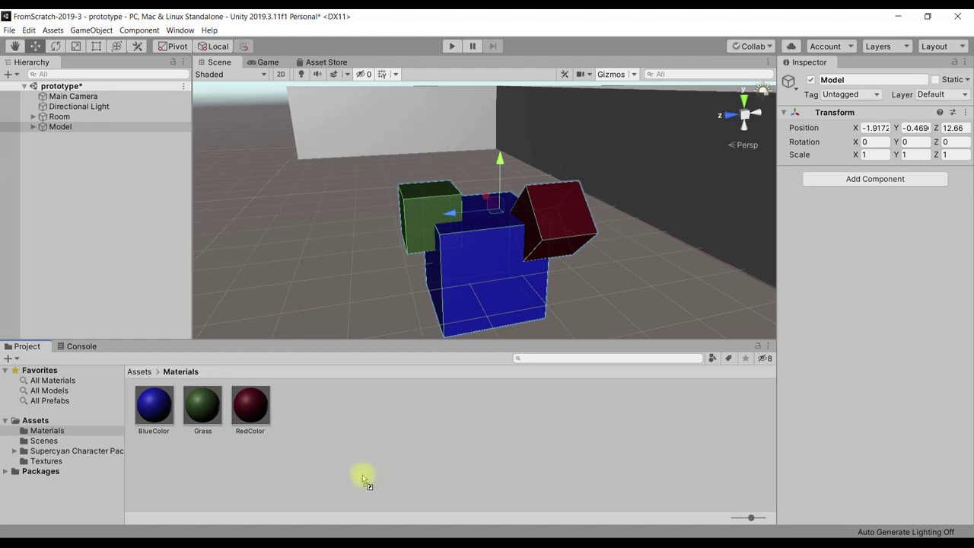
{"action": "mouse_move", "coordinate": [379, 415]}
{"action": "left_mouse_down"}
{"action": "mouse_move", "coordinate": [74, 204]}
{"action": "mouse_move", "coordinate": [143, 373]}
{"action": "left_mouse_up"}
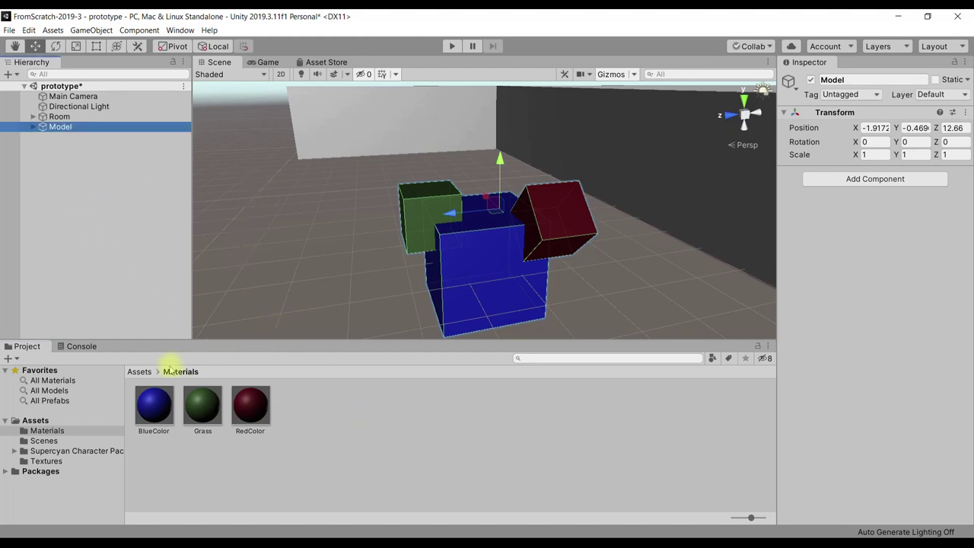
{"action": "left_click", "coordinate": [143, 373]}
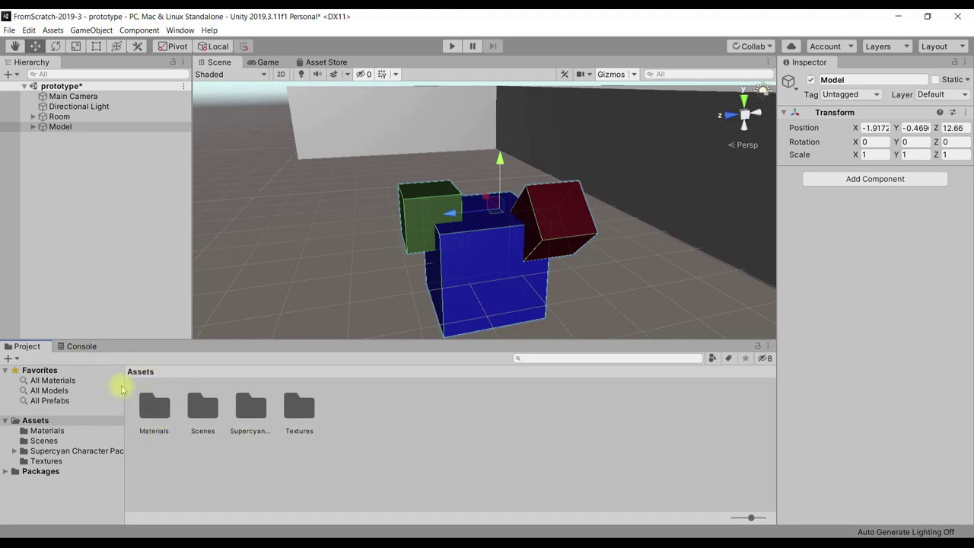
{"action": "right_click", "coordinate": [426, 420]}
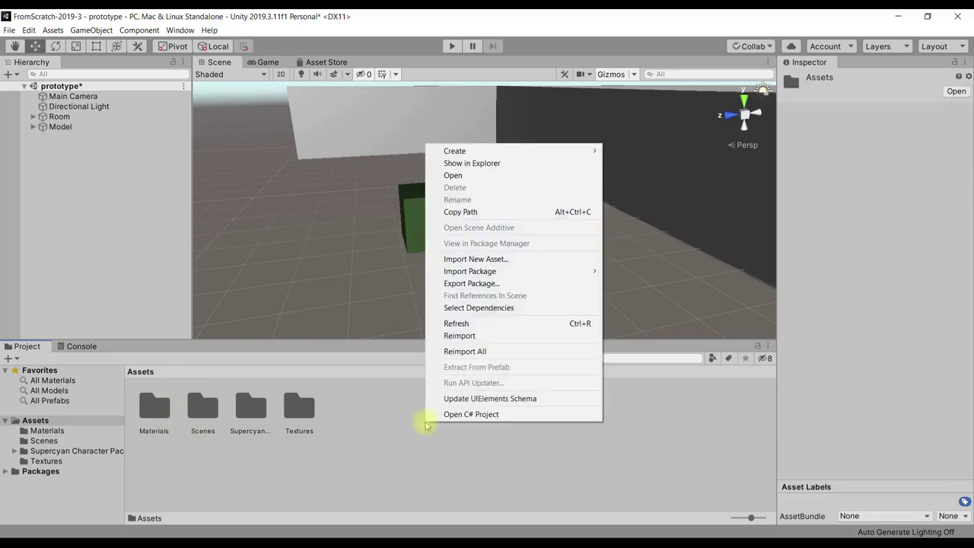
{"action": "mouse_move", "coordinate": [460, 151]}
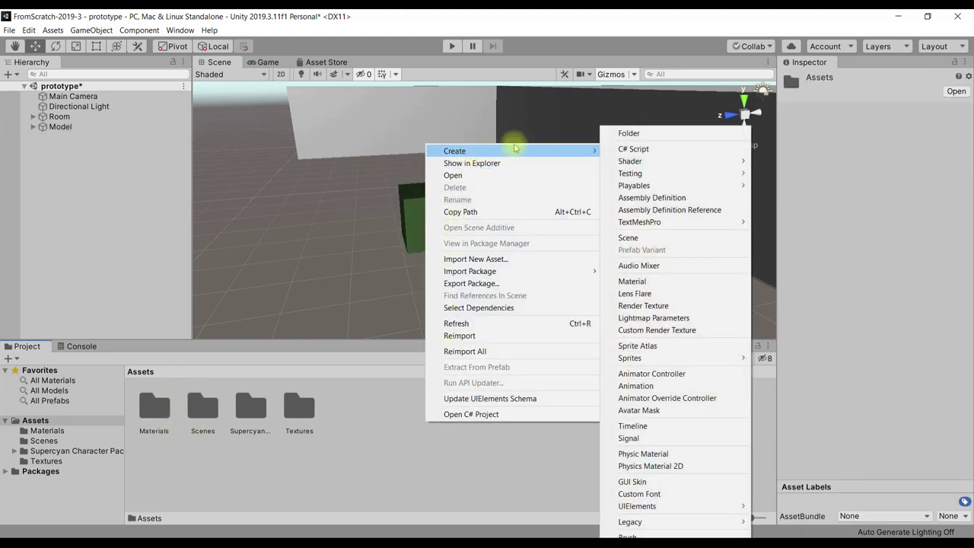
{"action": "left_click", "coordinate": [638, 137]}
{"action": "type", "text": "Prefabs"}
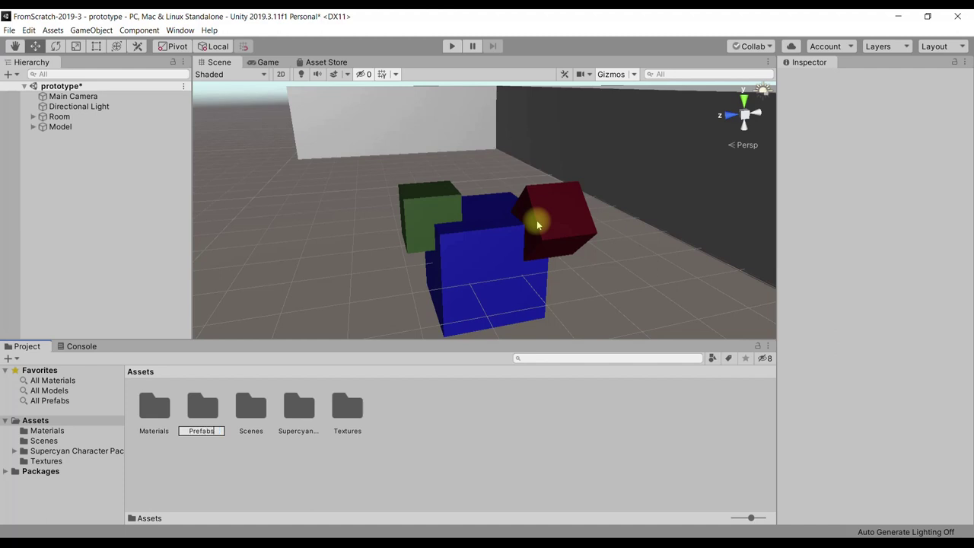
{"action": "key", "text": "Return"}
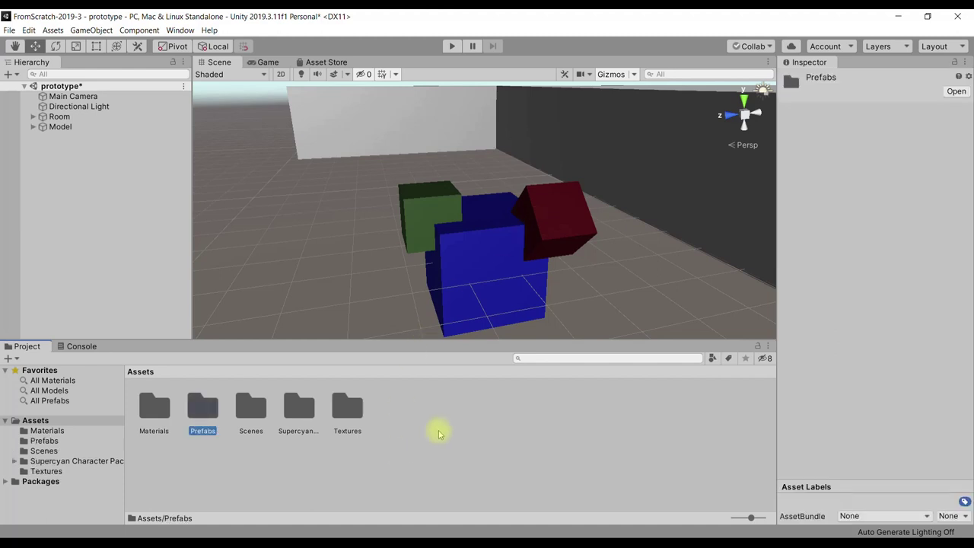
Open Prefabs and drag Model into it to create the Model.prefab asset
{"action": "right_click", "coordinate": [442, 424]}
{"action": "mouse_move", "coordinate": [498, 153]}
{"action": "left_click", "coordinate": [242, 467]}
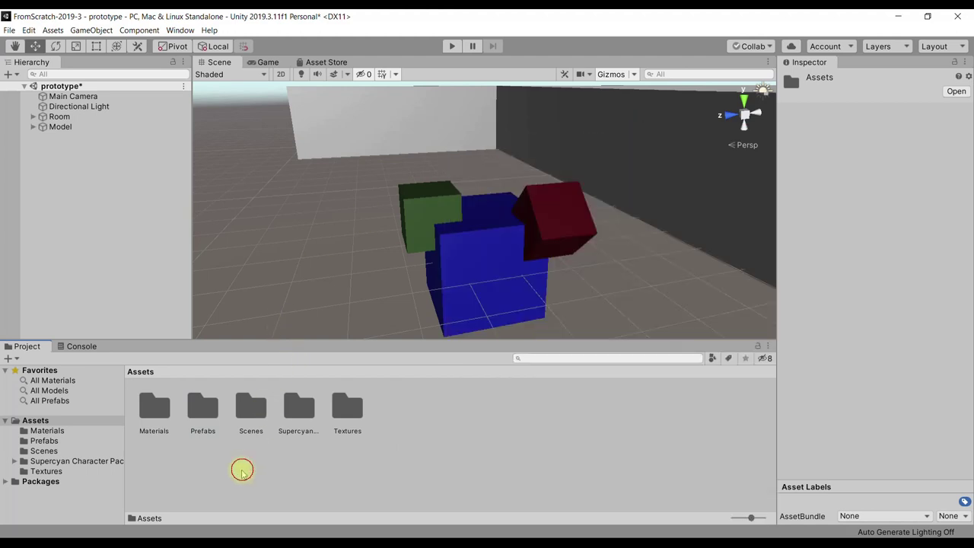
{"action": "double_click", "coordinate": [201, 411]}
{"action": "left_click", "coordinate": [45, 128]}
{"action": "left_click_drag", "start_coordinate": [45, 128], "coordinate": [182, 419]}
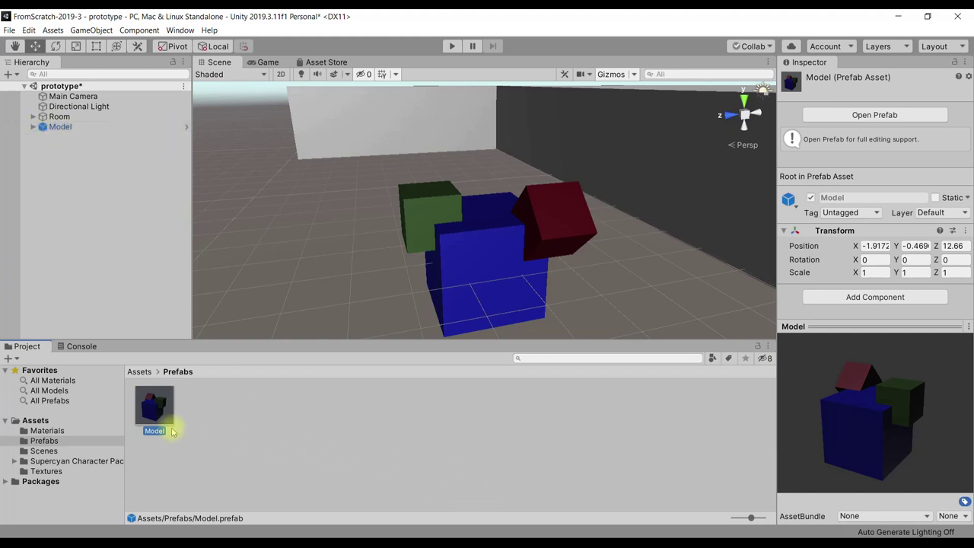
Drag the Model prefab into the room three times, placing Model (1), Model (2) and Model (3) on the floor
{"action": "left_click", "coordinate": [32, 127]}
{"action": "left_click", "coordinate": [45, 127]}
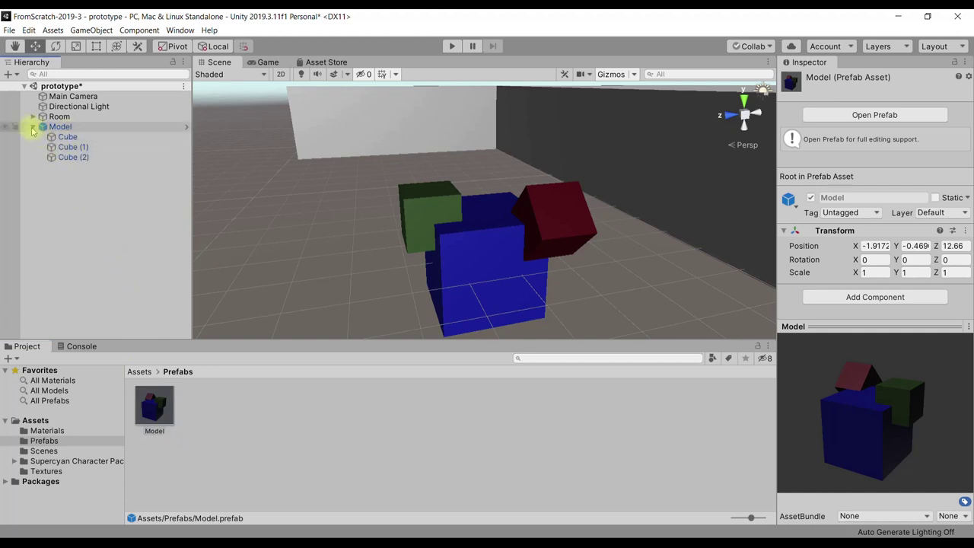
{"action": "left_click", "coordinate": [32, 127]}
{"action": "left_click", "coordinate": [154, 405]}
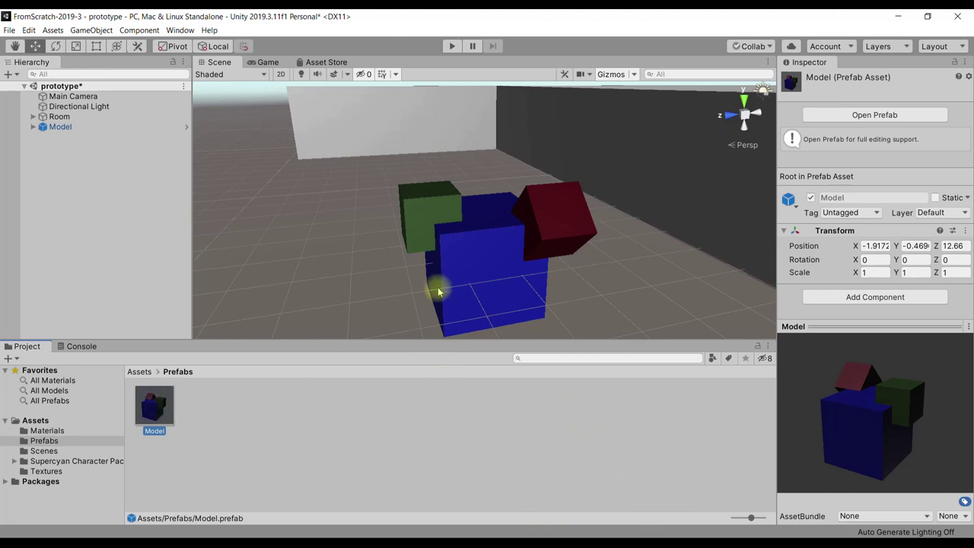
{"action": "scroll", "coordinate": [592, 265], "scroll_direction": "down", "scroll_amount": 2}
{"action": "middle_click_drag", "start_coordinate": [608, 242], "coordinate": [326, 315]}
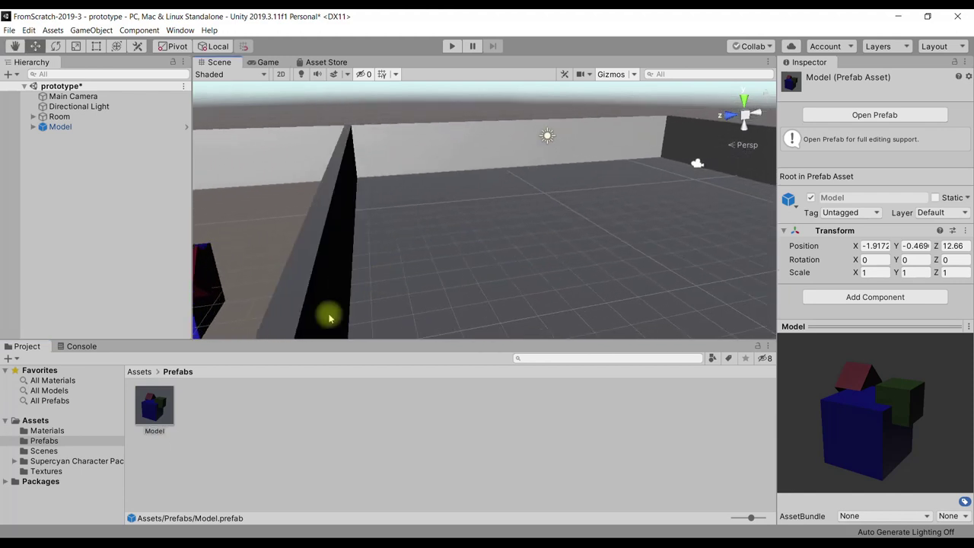
{"action": "left_click_drag", "start_coordinate": [153, 404], "coordinate": [572, 180]}
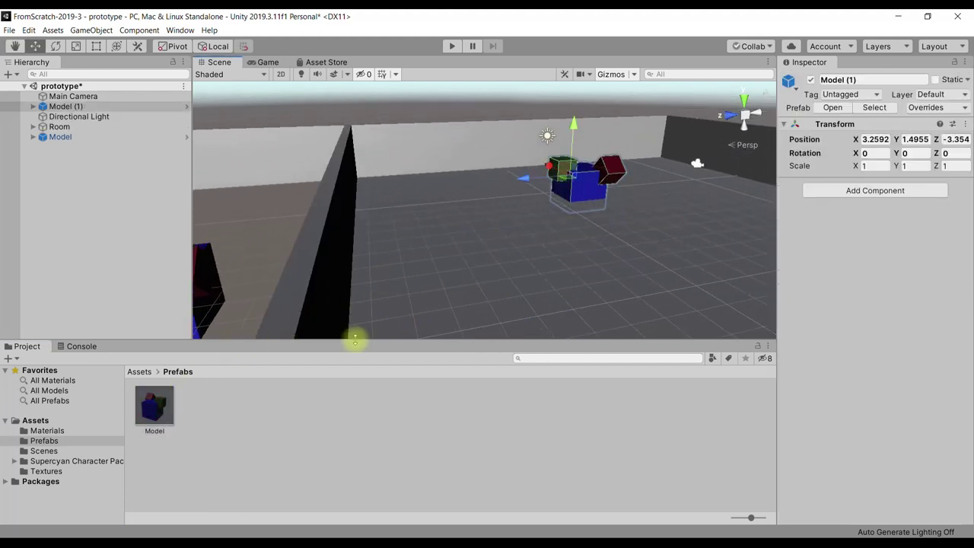
{"action": "mouse_move", "coordinate": [153, 404]}
{"action": "left_mouse_down"}
{"action": "mouse_move", "coordinate": [441, 228]}
{"action": "mouse_move", "coordinate": [465, 227]}
{"action": "left_mouse_up"}
{"action": "mouse_move", "coordinate": [154, 404]}
{"action": "left_mouse_down"}
{"action": "mouse_move", "coordinate": [555, 337]}
{"action": "mouse_move", "coordinate": [675, 234]}
{"action": "left_mouse_up"}
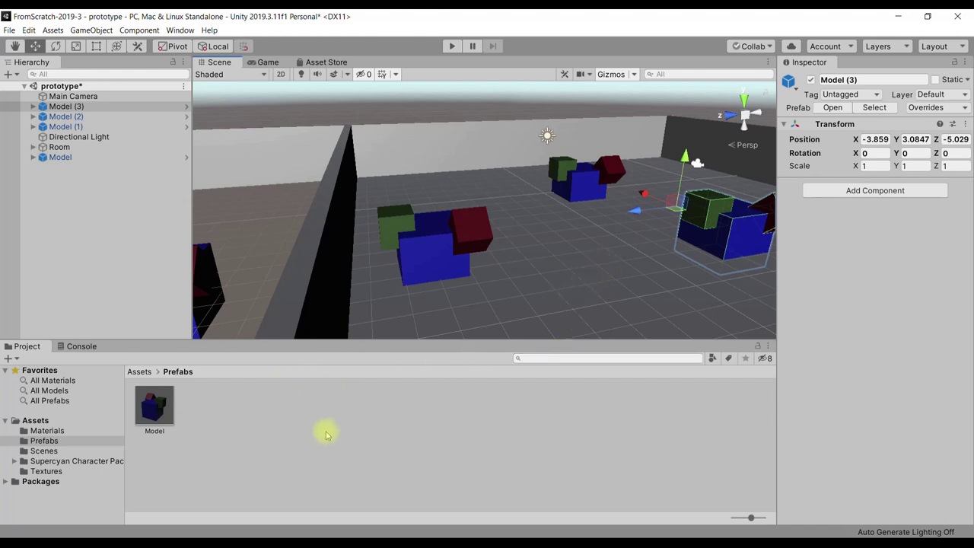
{"action": "left_click", "coordinate": [162, 409]}
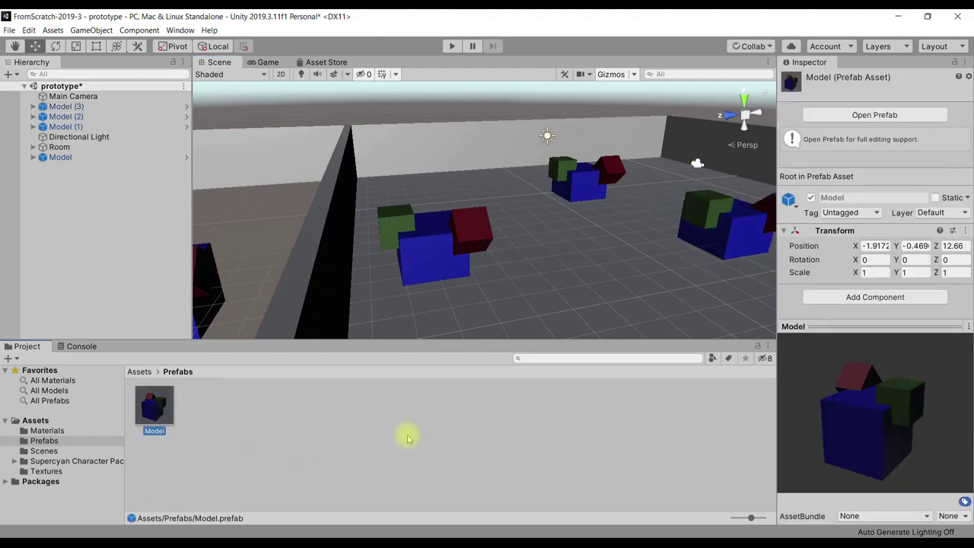
{"action": "left_click", "coordinate": [60, 157]}
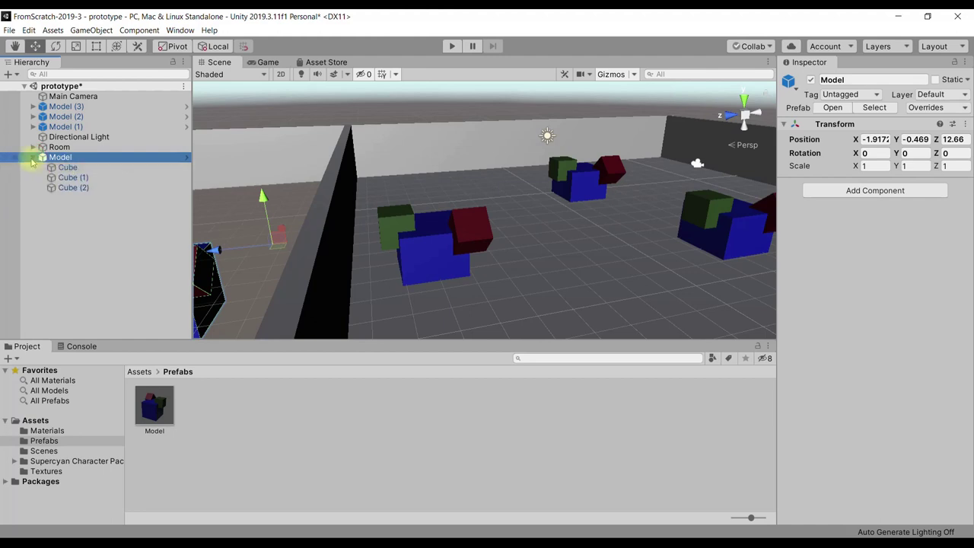
{"action": "left_click", "coordinate": [52, 168]}
{"action": "left_click", "coordinate": [109, 177]}
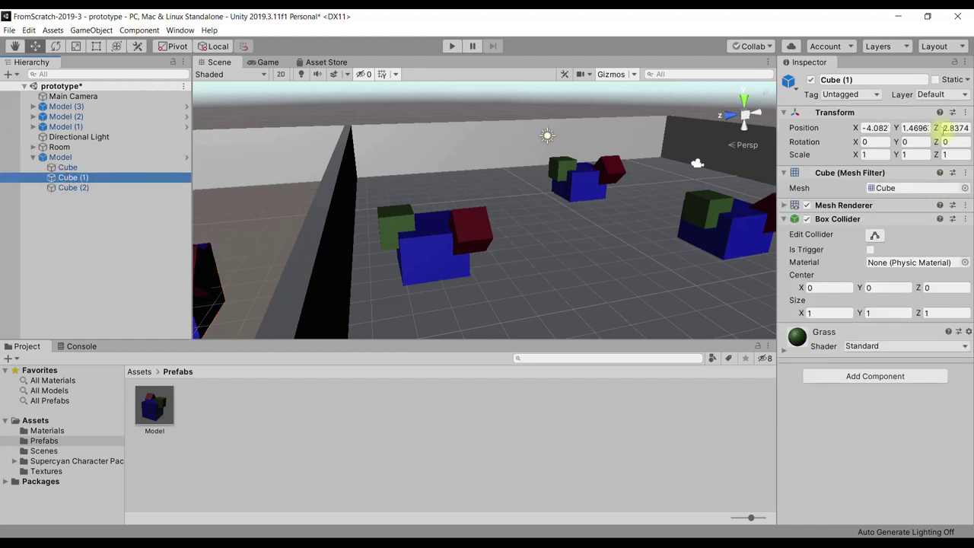
{"action": "left_click", "coordinate": [33, 157]}
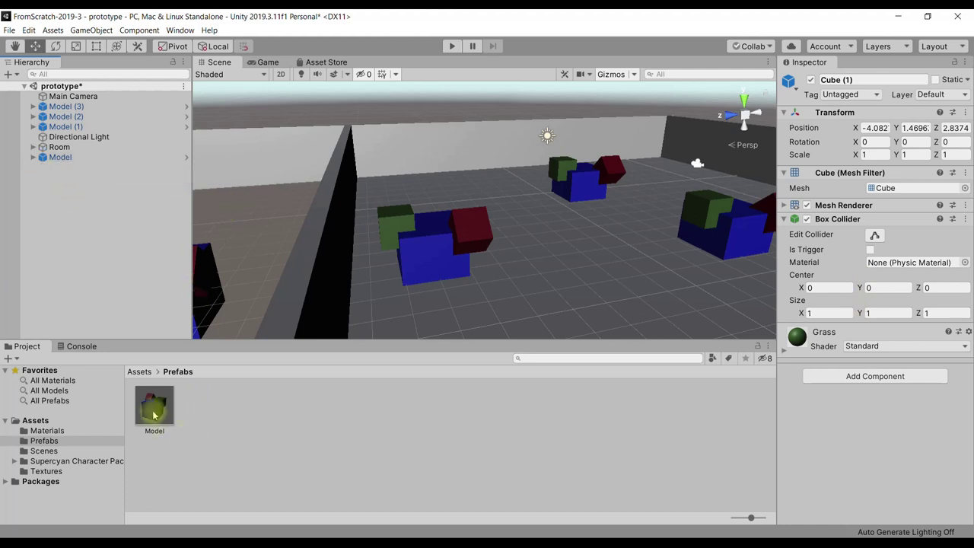
{"action": "left_click", "coordinate": [154, 411]}
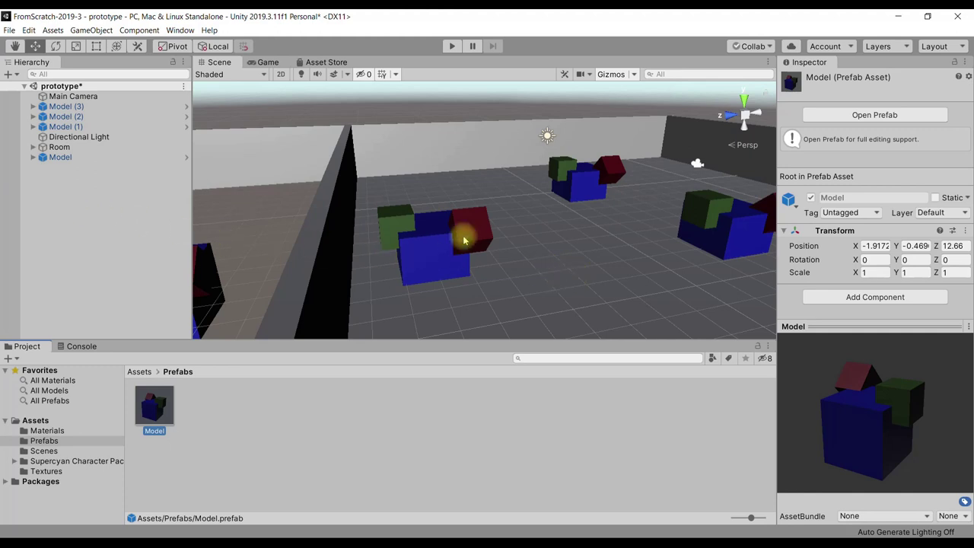
{"action": "scroll", "coordinate": [591, 230], "scroll_direction": "down", "scroll_amount": 2}
{"action": "scroll", "coordinate": [583, 245], "scroll_direction": "down", "scroll_amount": 3}
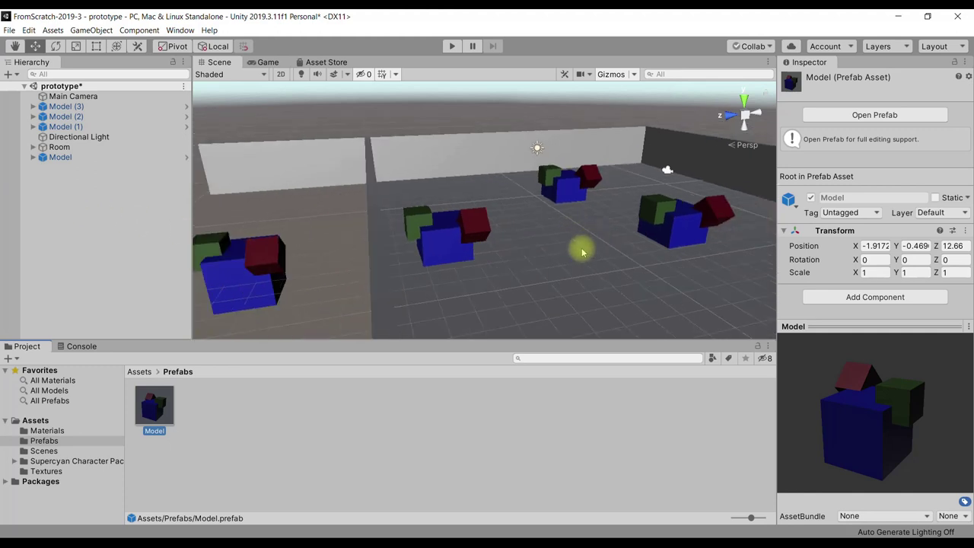
{"action": "scroll", "coordinate": [515, 261], "scroll_direction": "down", "scroll_amount": 2}
{"action": "middle_click_drag", "start_coordinate": [585, 258], "coordinate": [513, 258]}
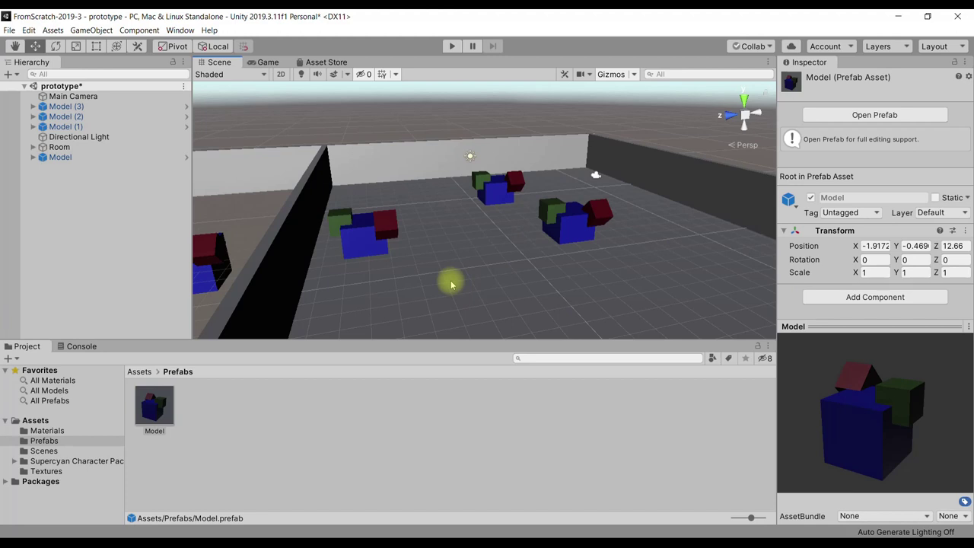
{"action": "left_click", "coordinate": [141, 371]}
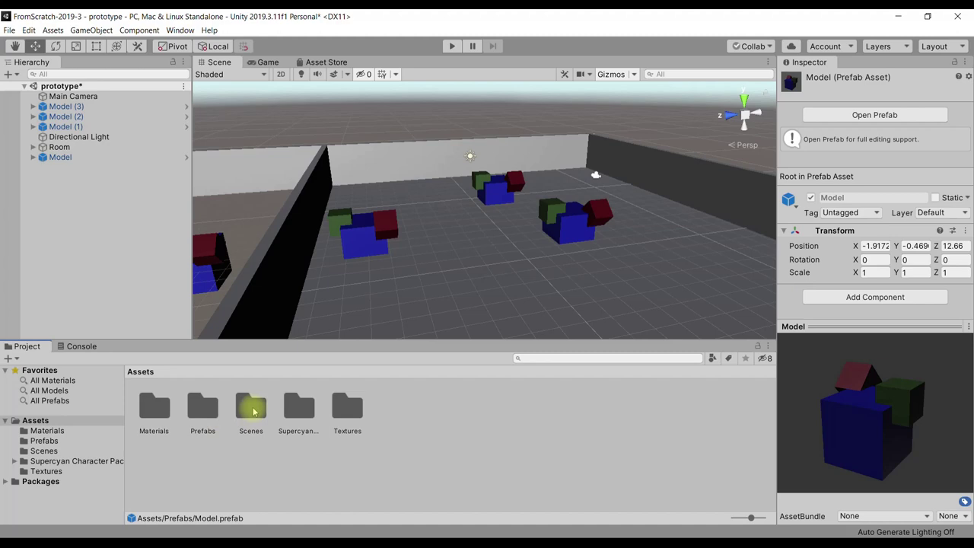
Create a material named new in the Materials folder
{"action": "double_click", "coordinate": [165, 425]}
{"action": "right_click", "coordinate": [343, 406]}
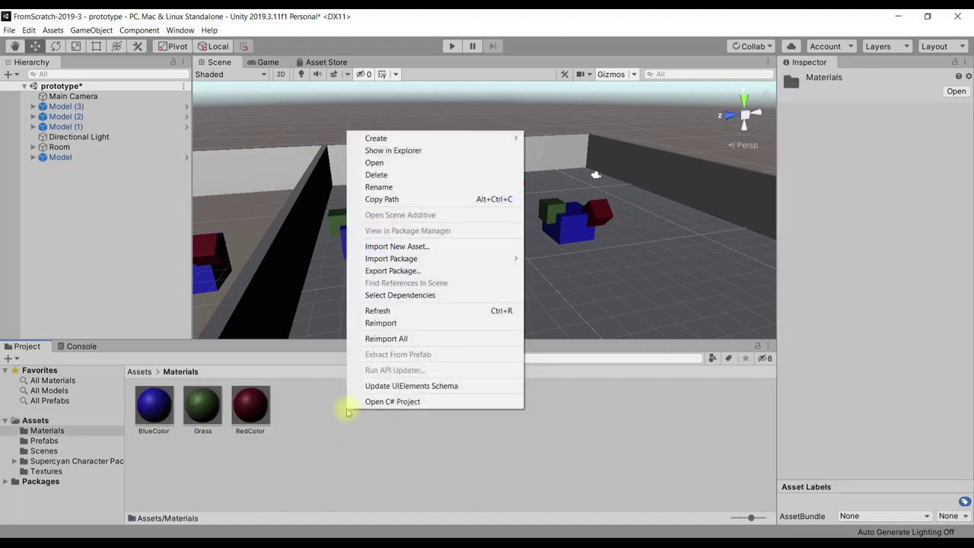
{"action": "mouse_move", "coordinate": [398, 137]}
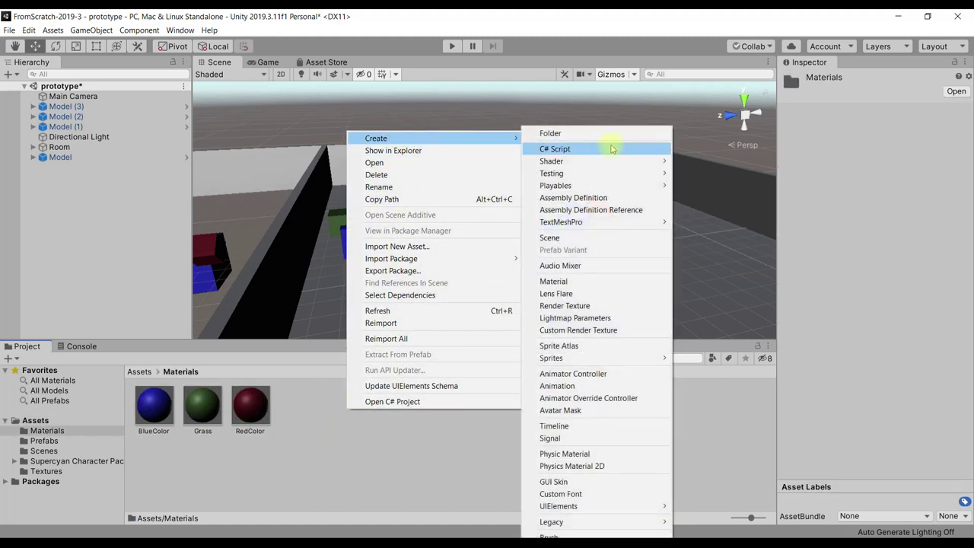
{"action": "left_click", "coordinate": [647, 282]}
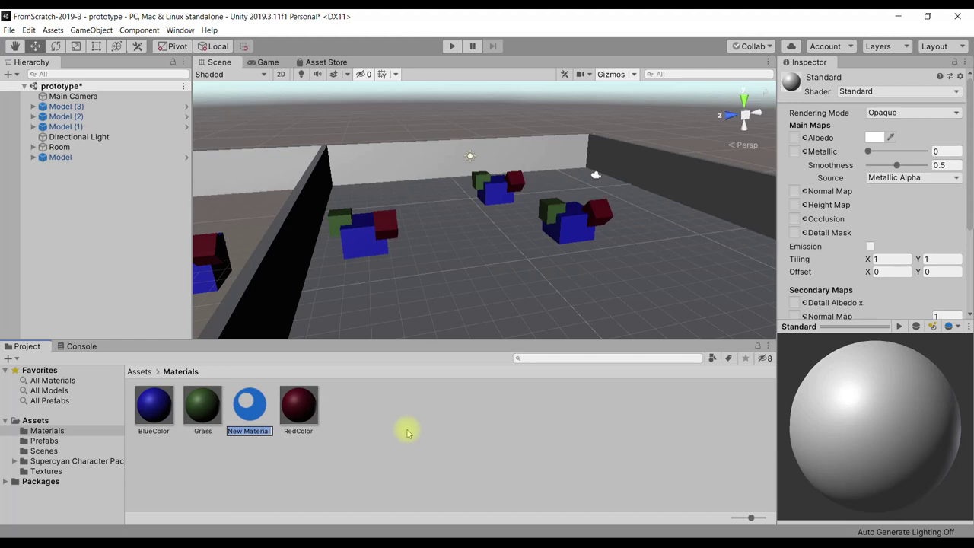
{"action": "type", "text": "new"}
{"action": "key", "text": "Return"}
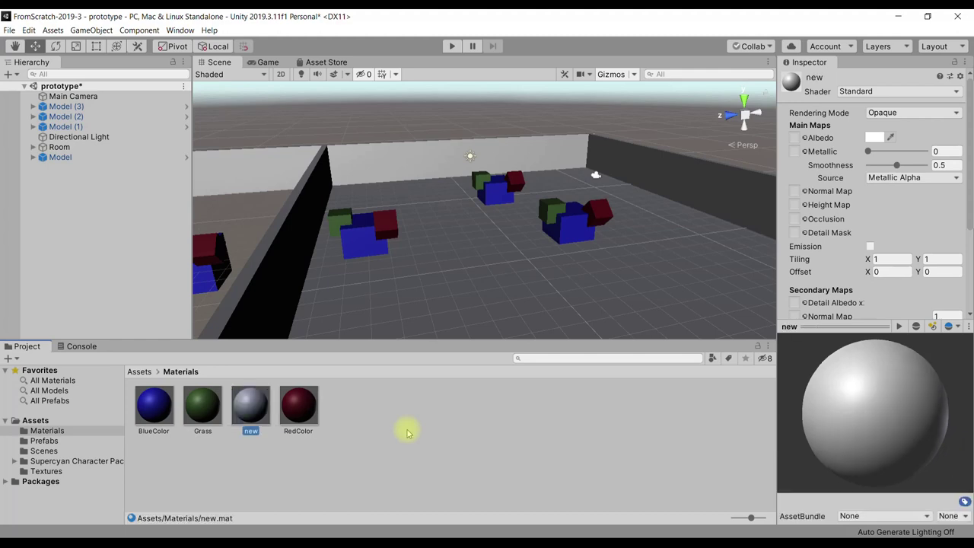
Set the new material's albedo colour to yellow F6B306
{"action": "left_click", "coordinate": [874, 138]}
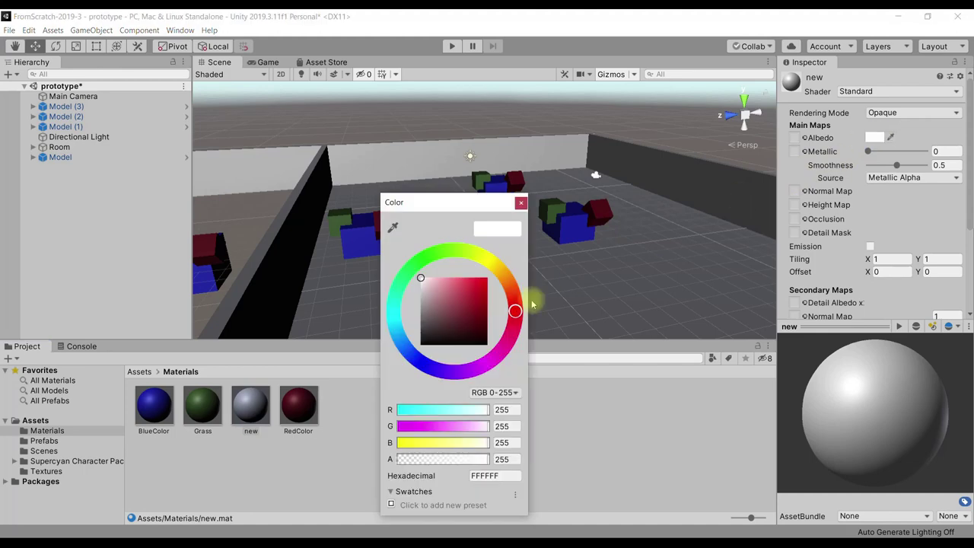
{"action": "left_click", "coordinate": [497, 269]}
{"action": "left_click", "coordinate": [485, 280]}
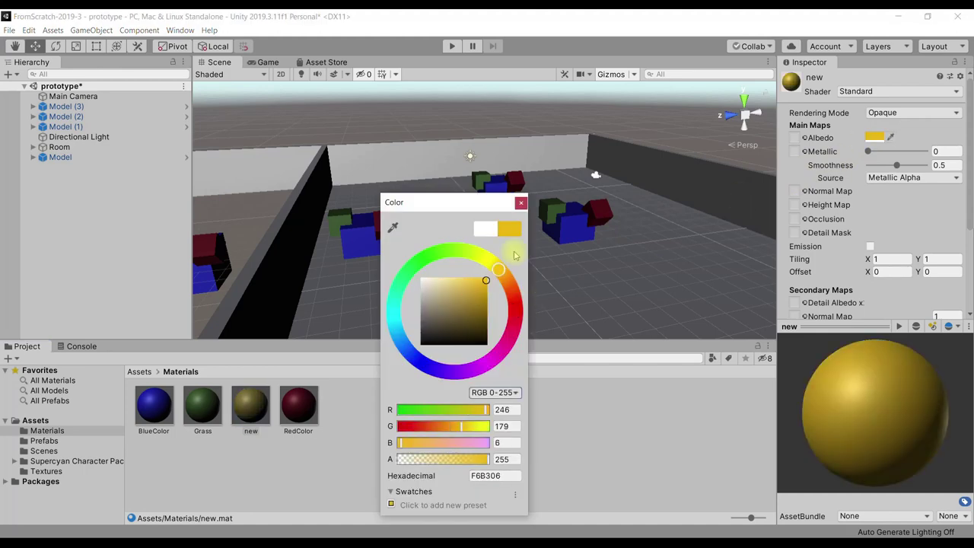
{"action": "left_click", "coordinate": [520, 202]}
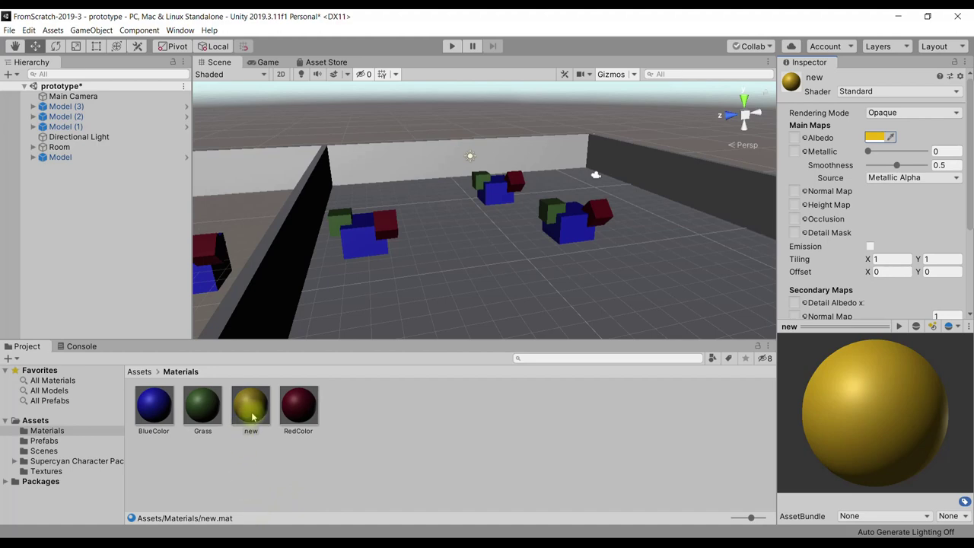
Drag the new material onto the left Model copy's large blue cube, then reselect Model
{"action": "left_click_drag", "start_coordinate": [253, 416], "coordinate": [365, 241]}
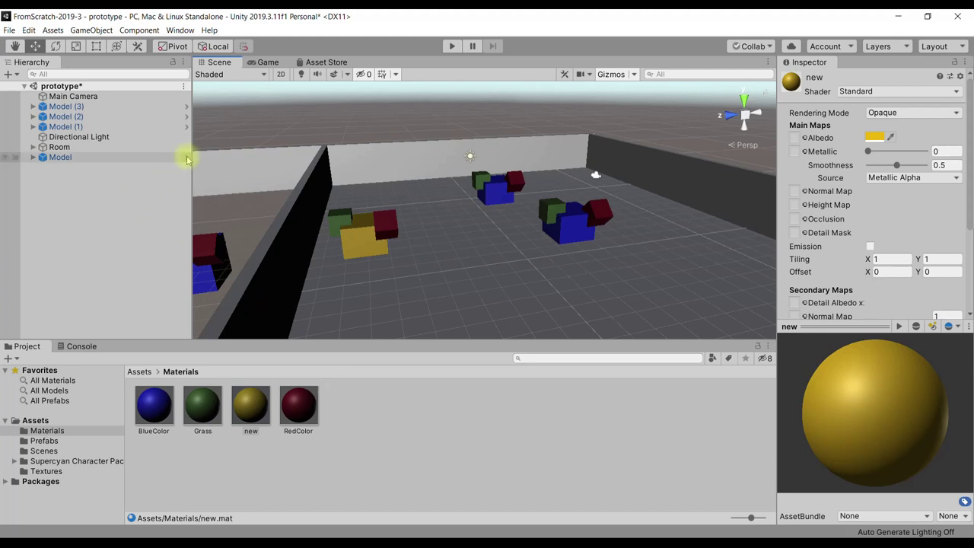
{"action": "left_click", "coordinate": [140, 371]}
{"action": "left_click", "coordinate": [39, 157]}
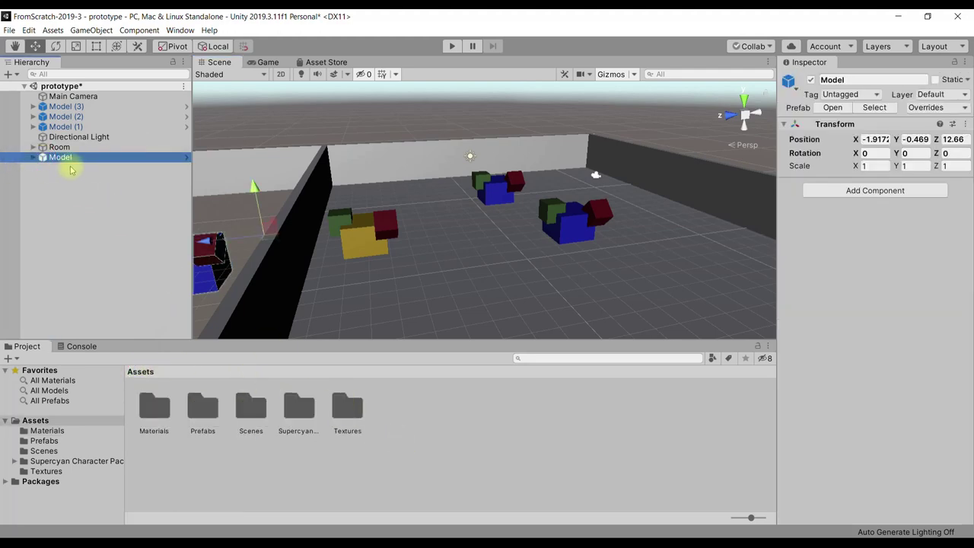
Open the Model prefab in prefab mode and inspect it by zooming and orbiting
{"action": "left_click", "coordinate": [186, 157]}
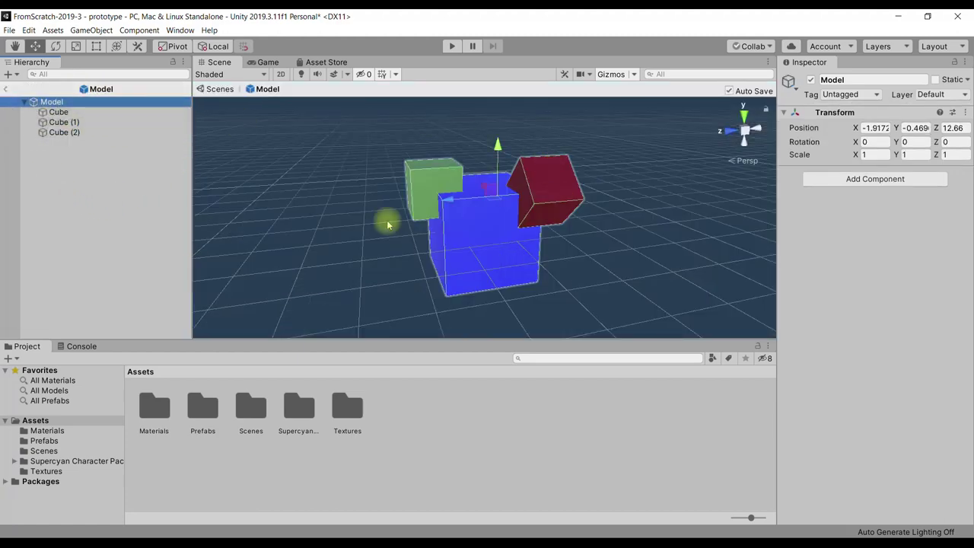
{"action": "scroll", "coordinate": [449, 186], "scroll_direction": "down", "scroll_amount": 2}
{"action": "scroll", "coordinate": [466, 219], "scroll_direction": "up", "scroll_amount": 2}
{"action": "scroll", "coordinate": [467, 226], "scroll_direction": "up", "scroll_amount": 2}
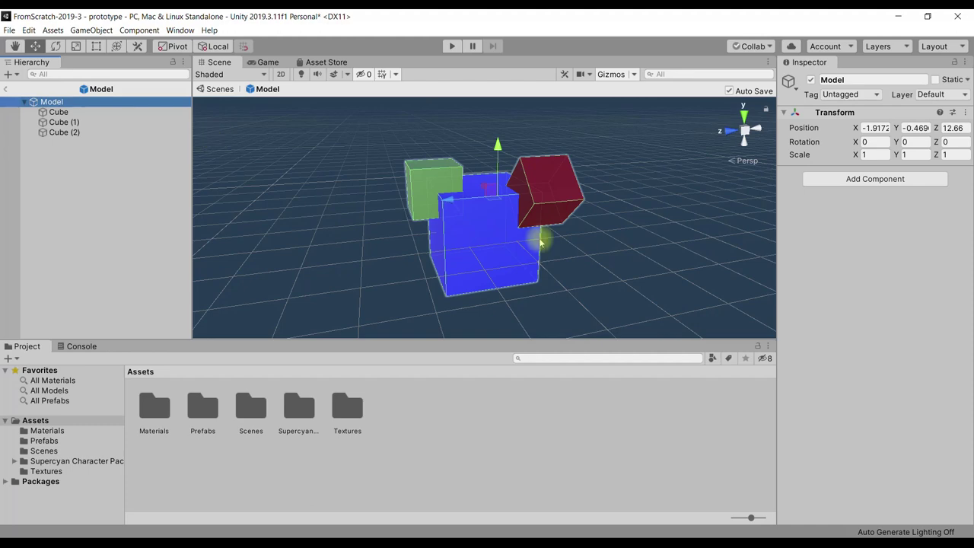
{"action": "left_click_drag", "start_coordinate": [530, 232], "coordinate": [514, 228], "text": "alt"}
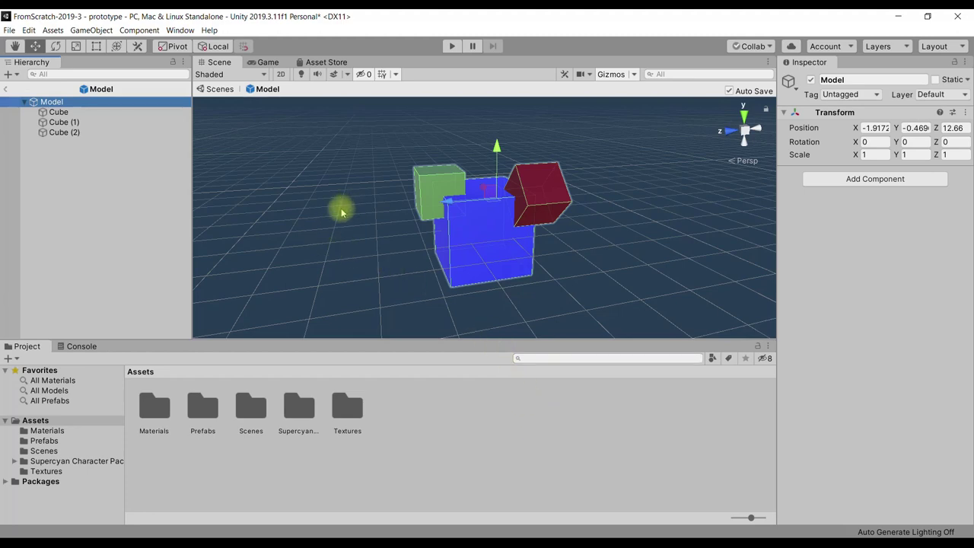
{"action": "scroll", "coordinate": [342, 212], "scroll_direction": "down", "scroll_amount": 1}
{"action": "scroll", "coordinate": [343, 211], "scroll_direction": "down", "scroll_amount": 1}
{"action": "scroll", "coordinate": [344, 209], "scroll_direction": "down", "scroll_amount": 1}
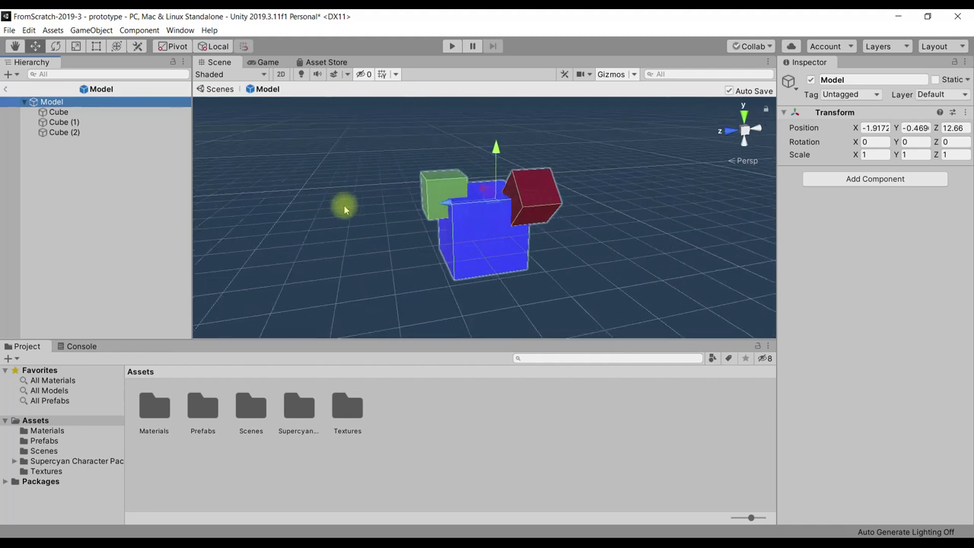
Switch in and out of Model prefab mode, return to the scene and open the Prefabs folder
{"action": "left_click", "coordinate": [5, 89]}
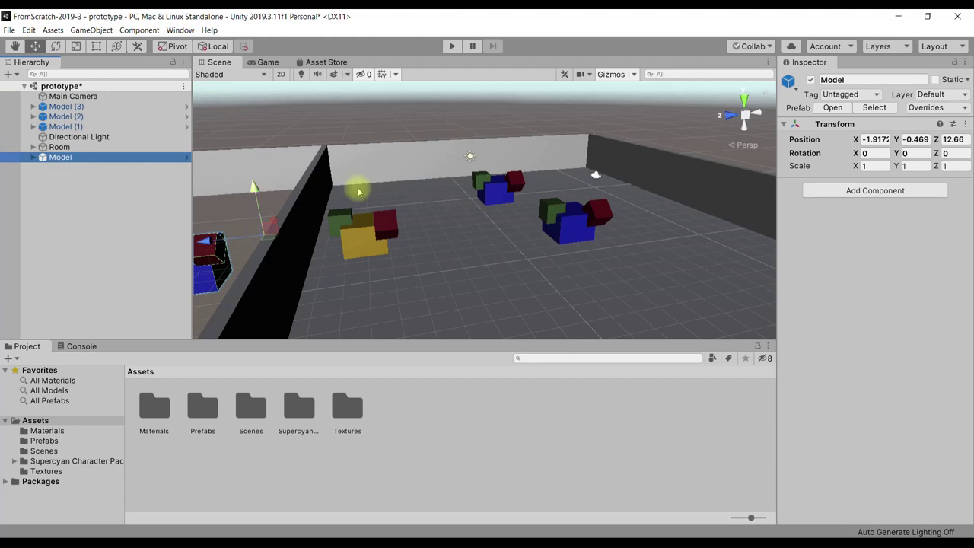
{"action": "left_click", "coordinate": [186, 156]}
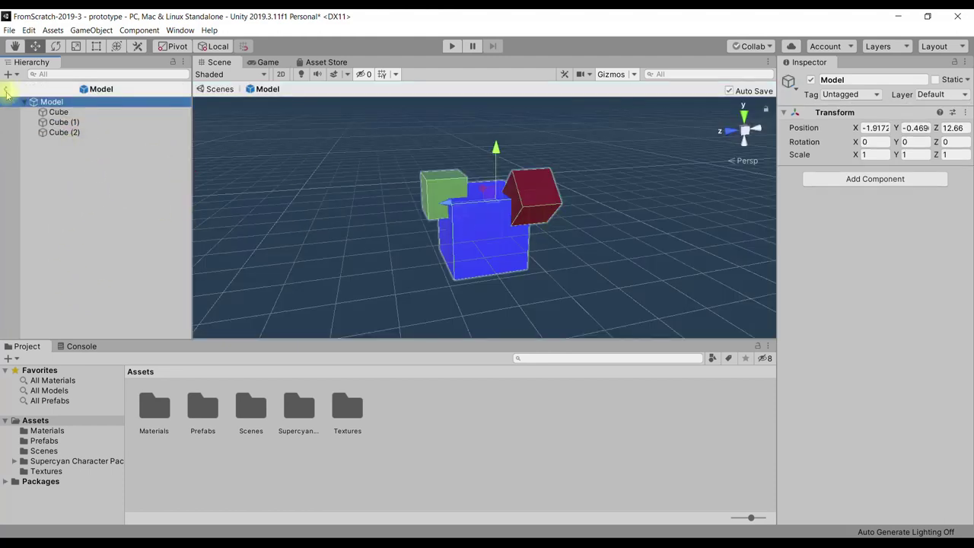
{"action": "left_click", "coordinate": [5, 90]}
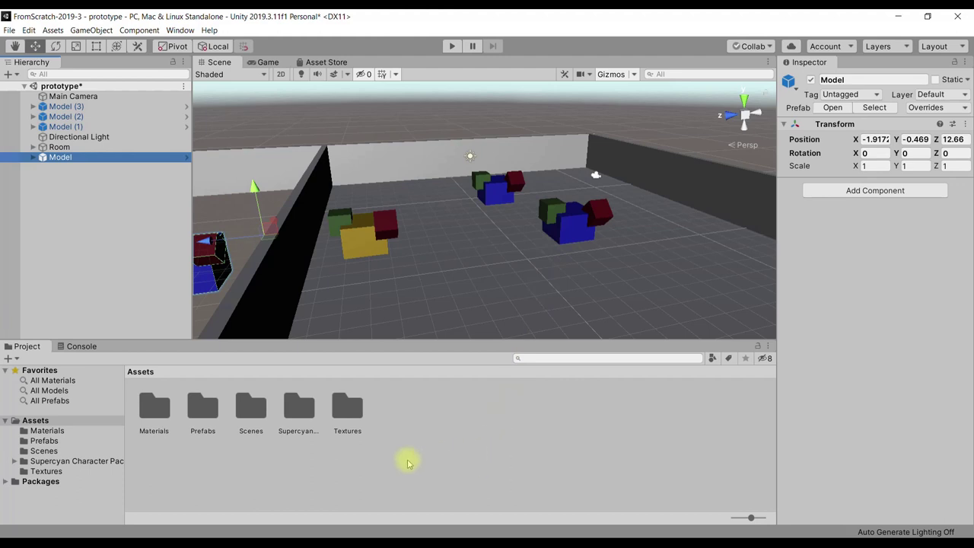
{"action": "left_click", "coordinate": [186, 155]}
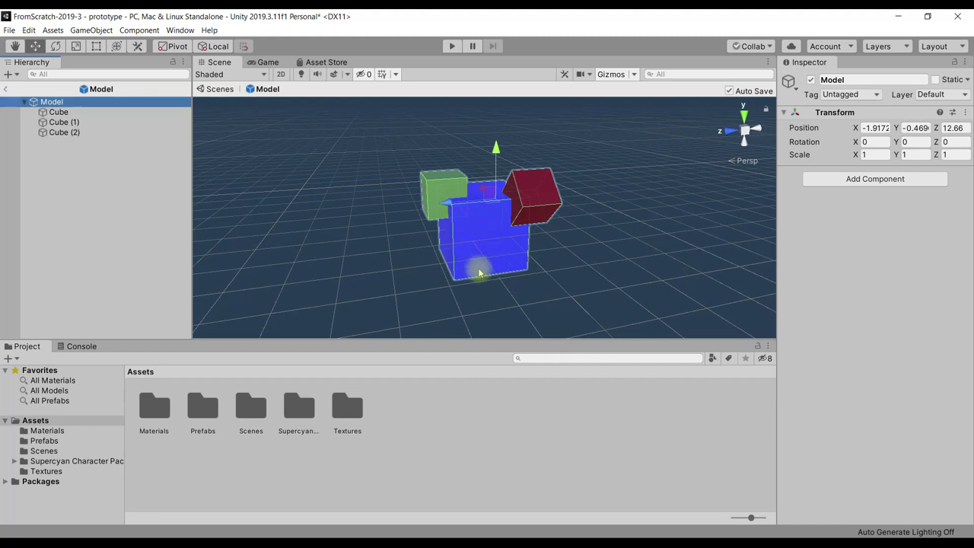
{"action": "left_click", "coordinate": [3, 89]}
{"action": "double_click", "coordinate": [203, 407]}
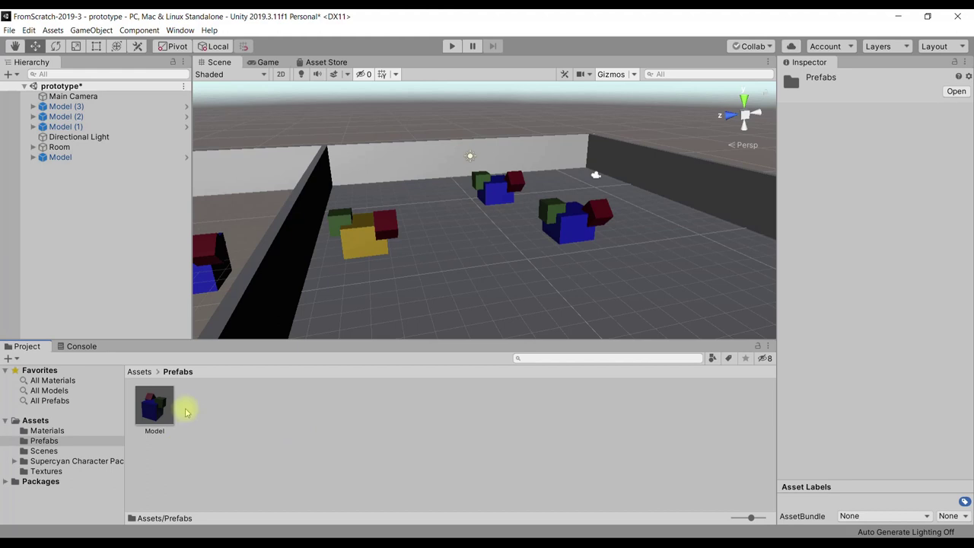
In Model prefab mode, drag the new material onto the big cube, then exit back to the room
{"action": "left_click", "coordinate": [155, 398]}
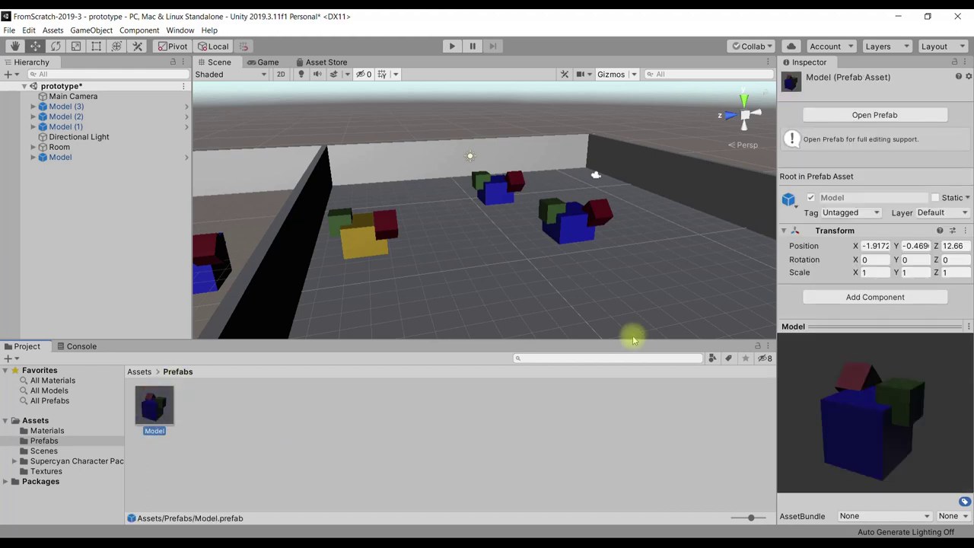
{"action": "left_click", "coordinate": [862, 115]}
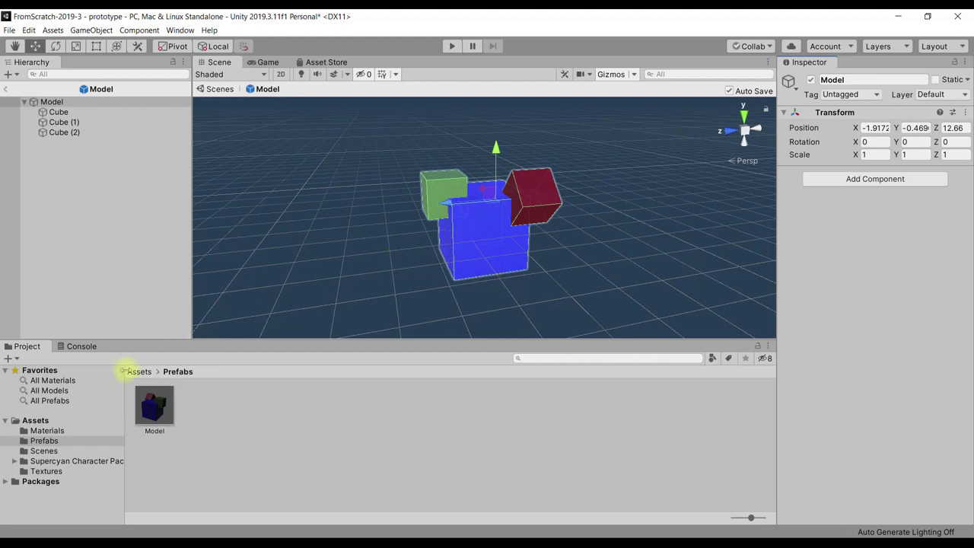
{"action": "left_click", "coordinate": [138, 372]}
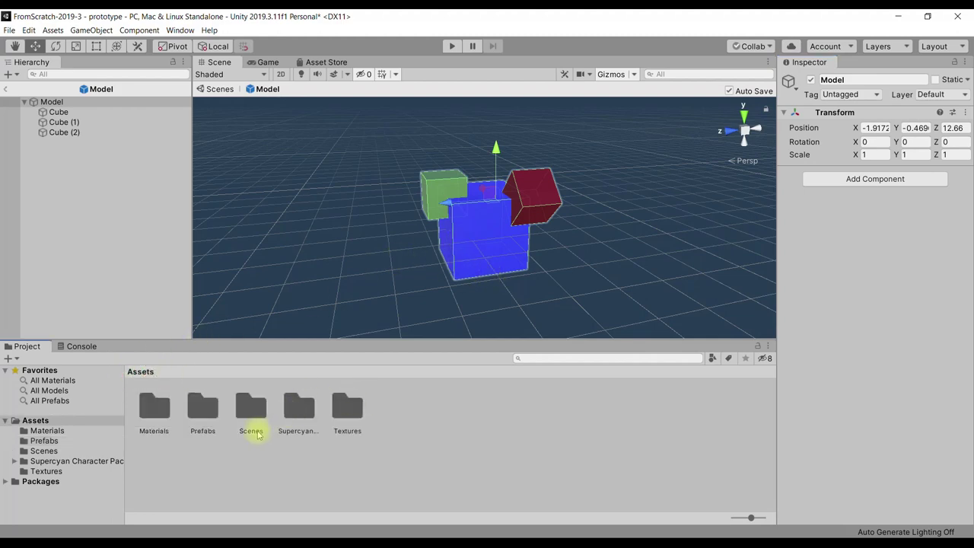
{"action": "double_click", "coordinate": [154, 407]}
{"action": "left_click_drag", "start_coordinate": [251, 405], "coordinate": [484, 248]}
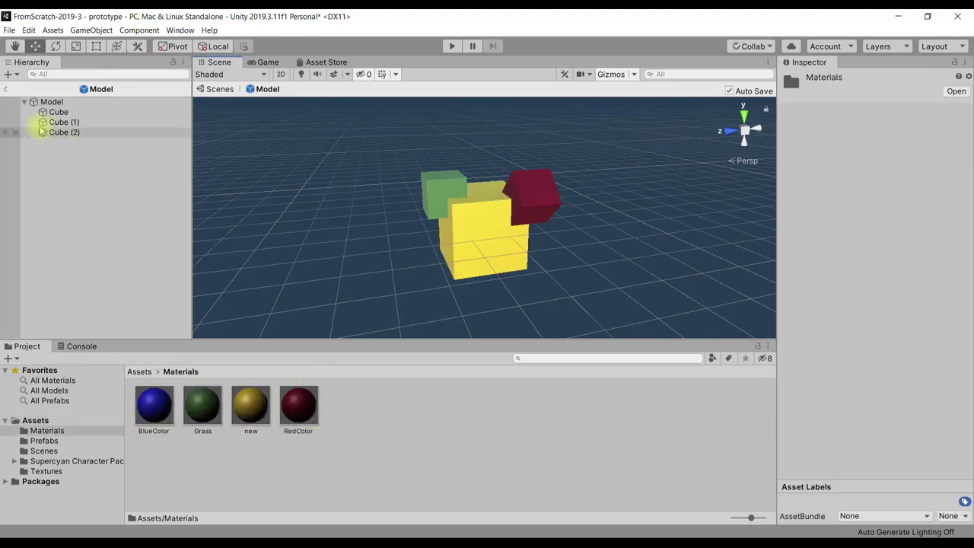
{"action": "left_click", "coordinate": [6, 89]}
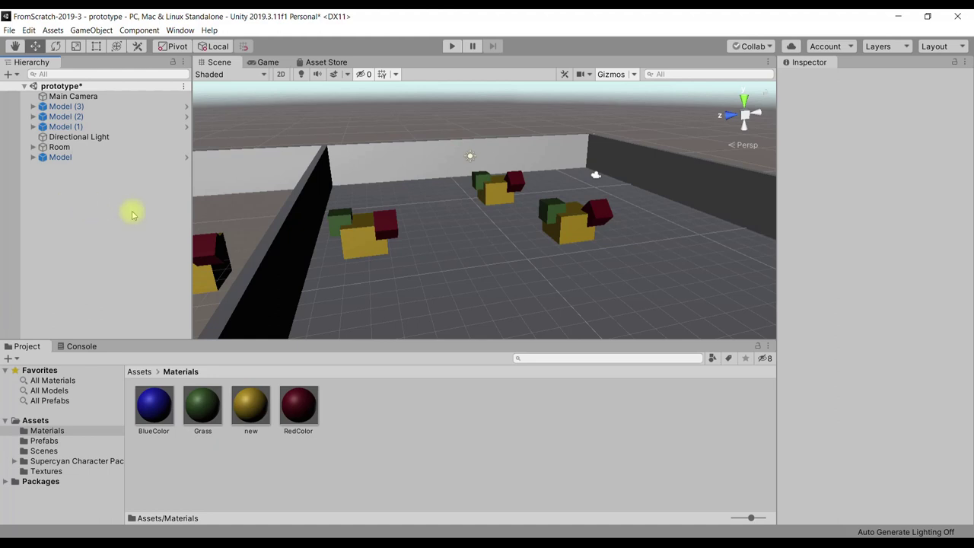
{"action": "left_click", "coordinate": [140, 372]}
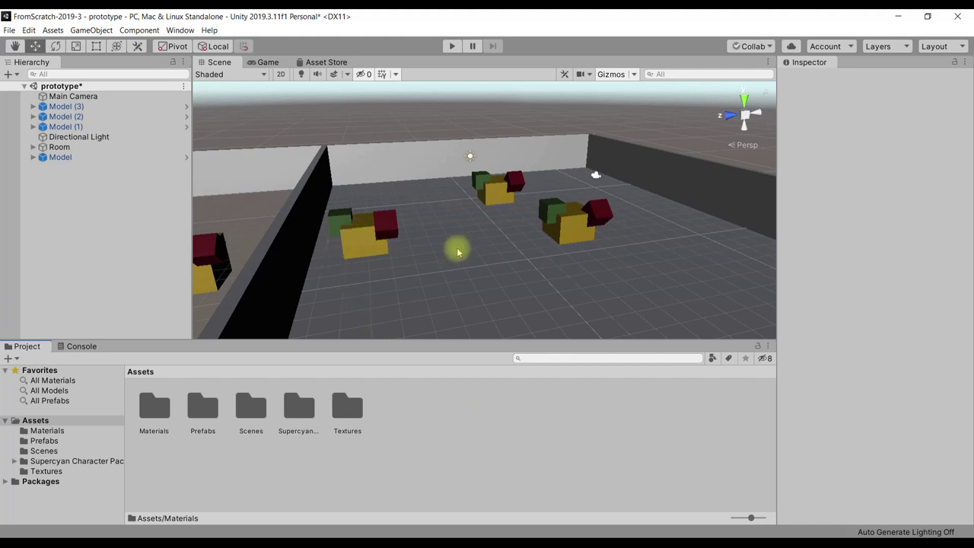
Reapply the BlueColor material to Model (2)'s large cube as a prefab override
{"action": "left_click", "coordinate": [359, 239]}
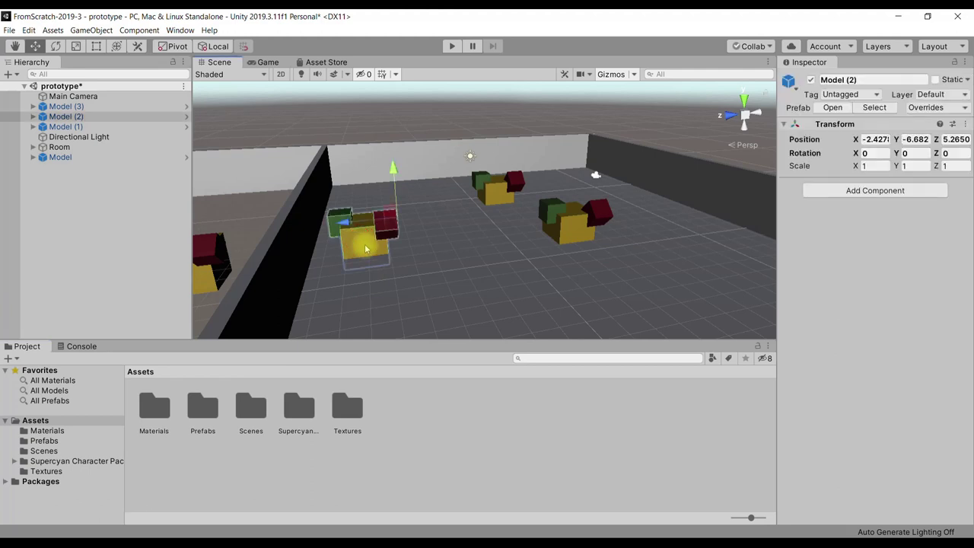
{"action": "double_click", "coordinate": [156, 414]}
{"action": "left_click_drag", "start_coordinate": [154, 407], "coordinate": [367, 252]}
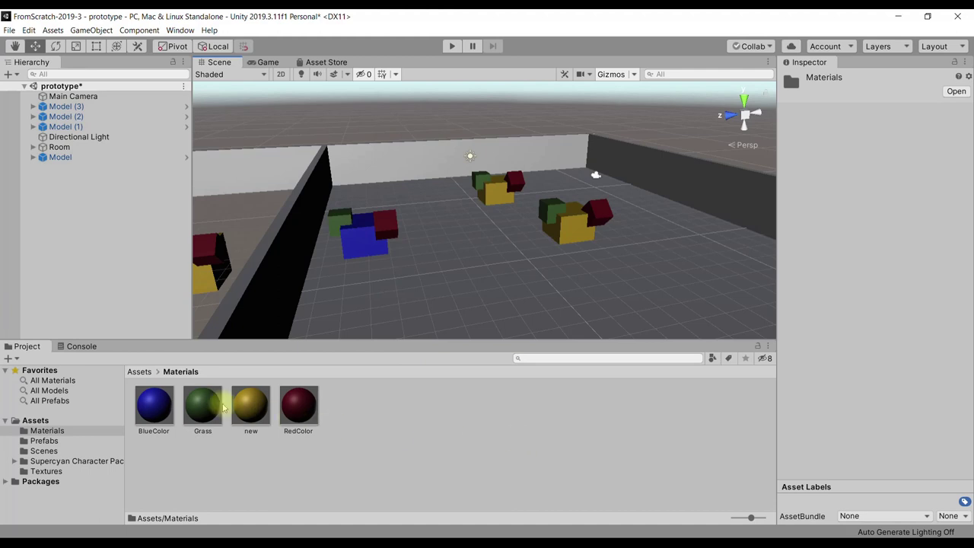
Open the Prefabs folder and drag Model (2) from the Hierarchy into it
{"action": "left_click", "coordinate": [138, 372]}
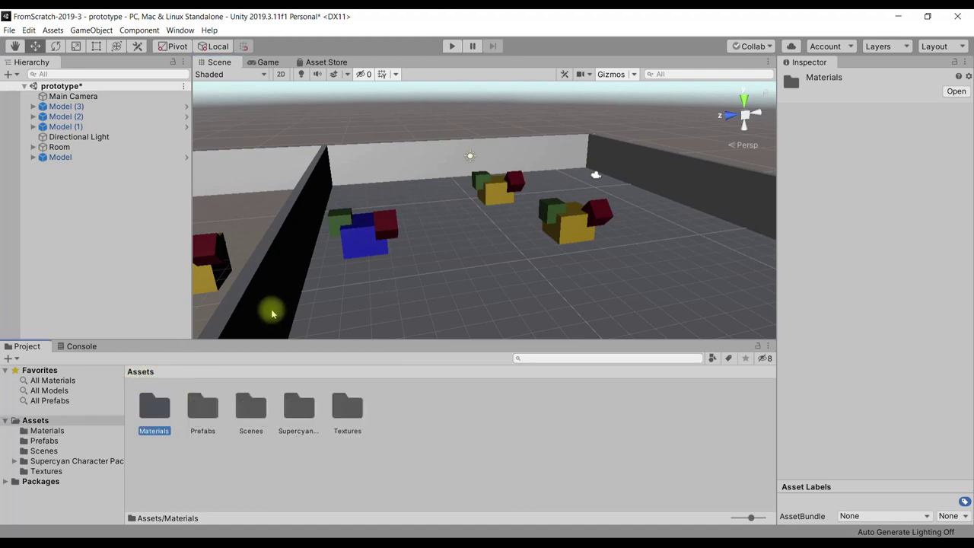
{"action": "left_click", "coordinate": [368, 232]}
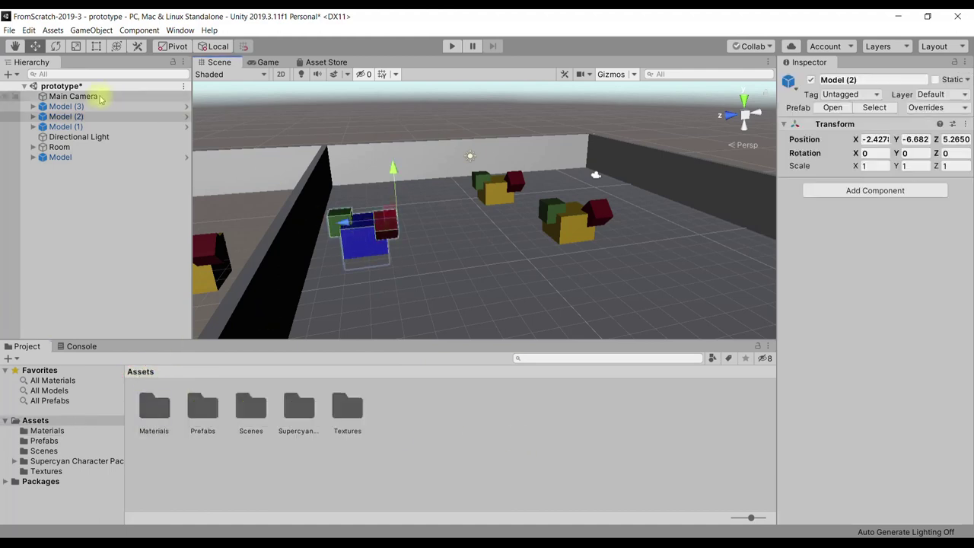
{"action": "left_click", "coordinate": [67, 116]}
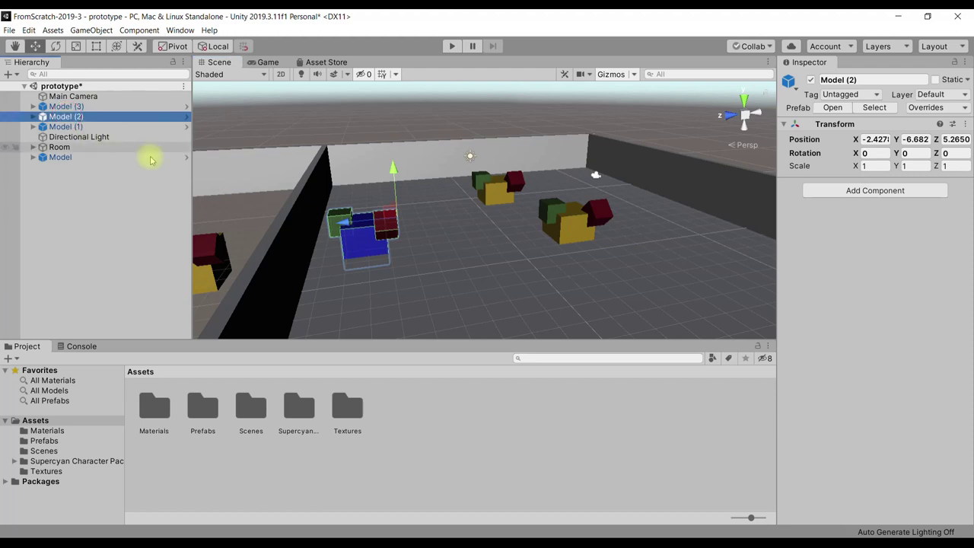
{"action": "double_click", "coordinate": [203, 430]}
{"action": "left_click", "coordinate": [68, 117]}
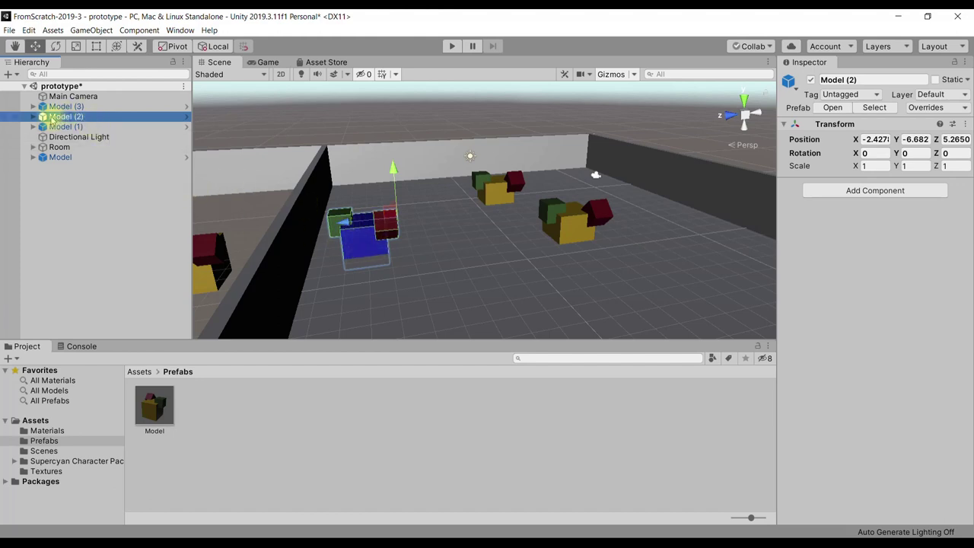
{"action": "left_click_drag", "start_coordinate": [52, 117], "coordinate": [300, 375]}
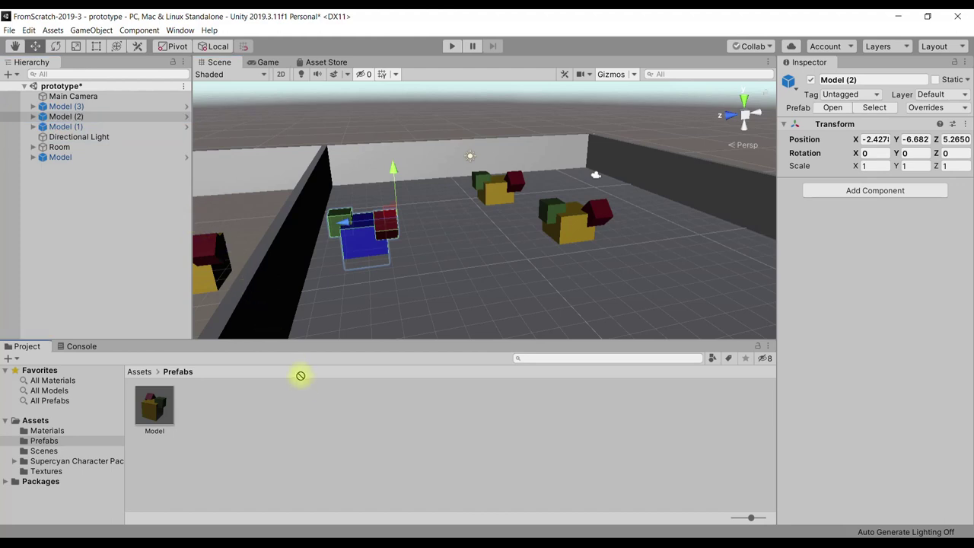
{"action": "left_click_drag", "start_coordinate": [312, 413], "coordinate": [312, 412]}
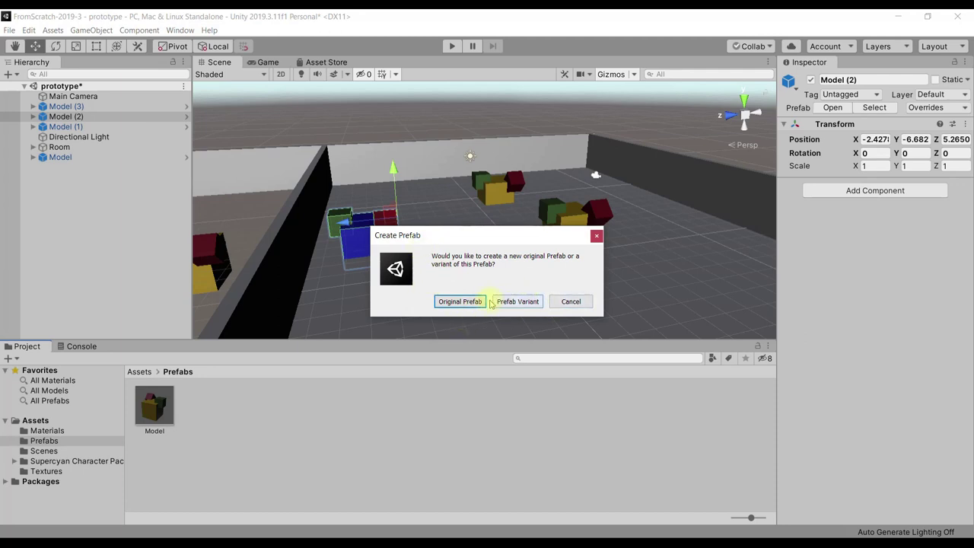
Choose Original Prefab so Model (2).prefab is created beside Model in Prefabs
{"action": "left_click_drag", "start_coordinate": [476, 236], "coordinate": [533, 263]}
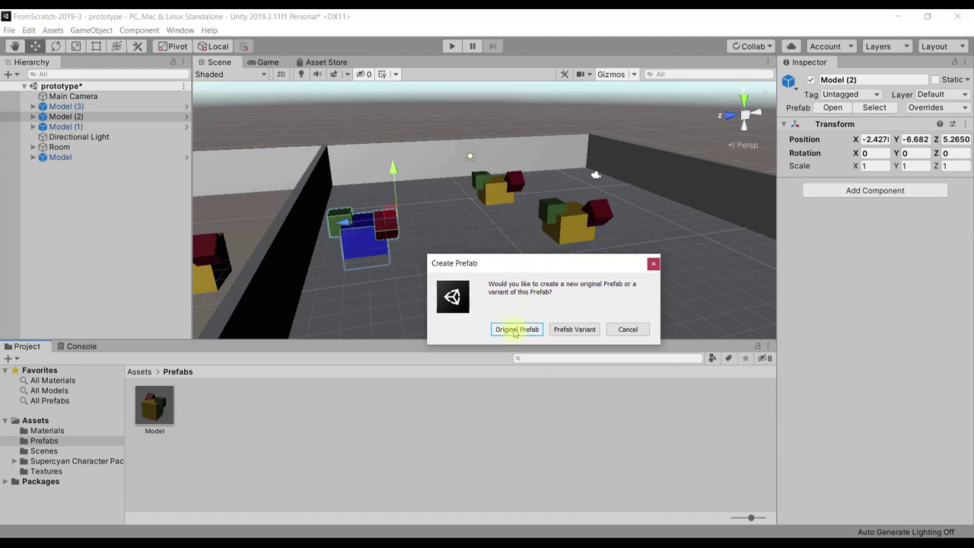
{"action": "left_click", "coordinate": [517, 330]}
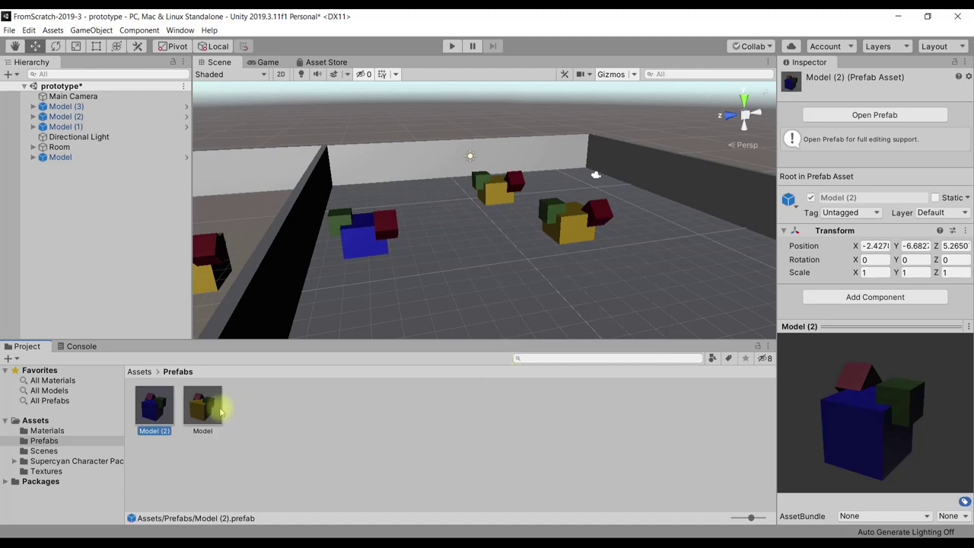
{"action": "left_click", "coordinate": [67, 116]}
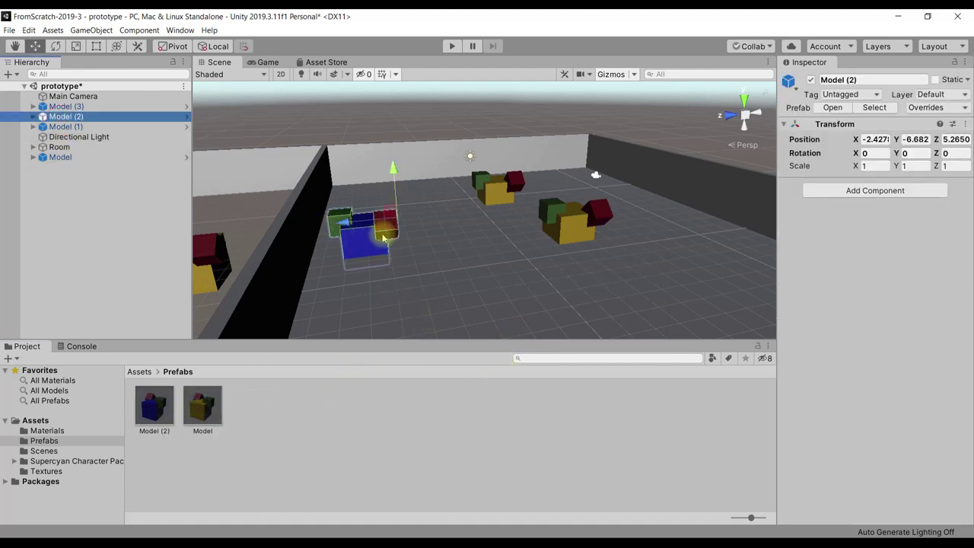
In Model (2)'s prefab mode, scale the blue Cube from 2 to about 1.164, then exit
{"action": "left_click", "coordinate": [187, 116]}
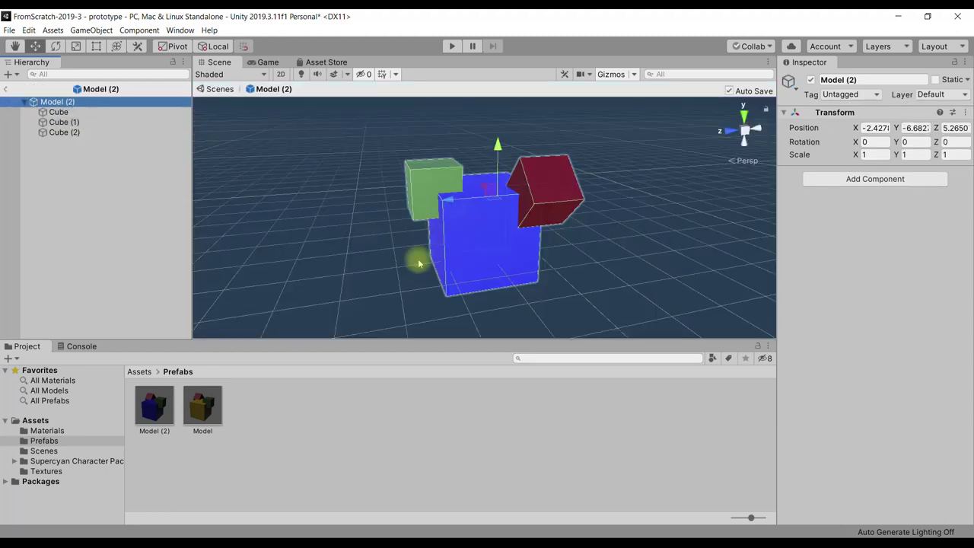
{"action": "left_click", "coordinate": [140, 371]}
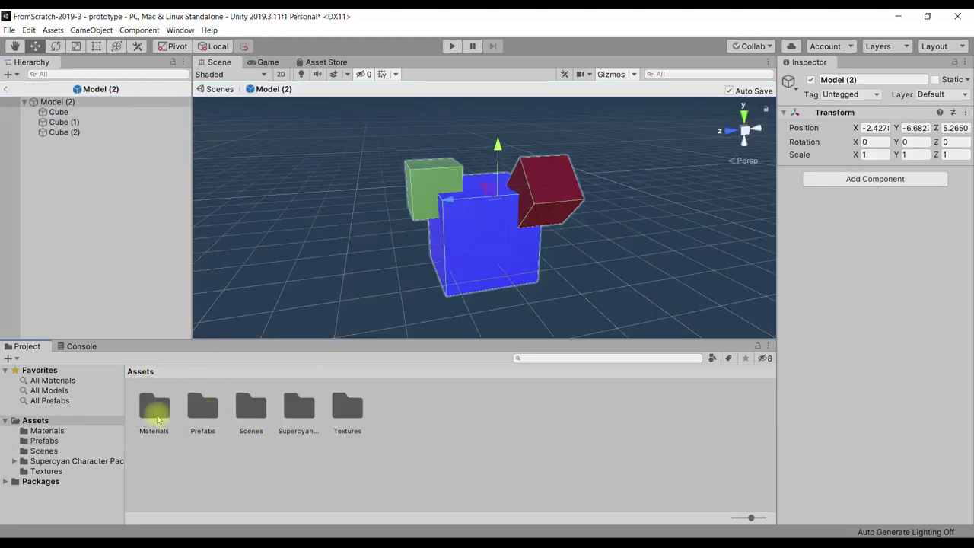
{"action": "double_click", "coordinate": [155, 410]}
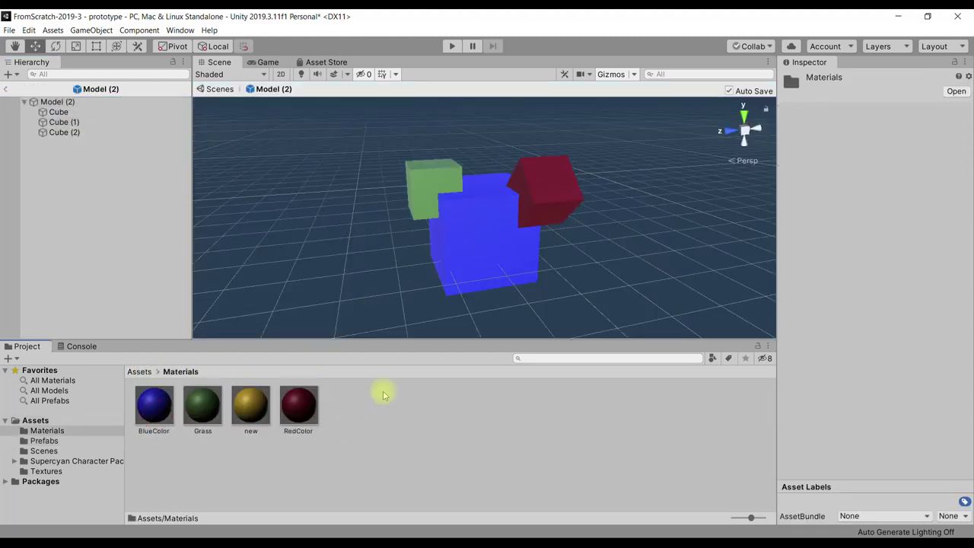
{"action": "left_click", "coordinate": [140, 373]}
{"action": "left_click", "coordinate": [204, 405]}
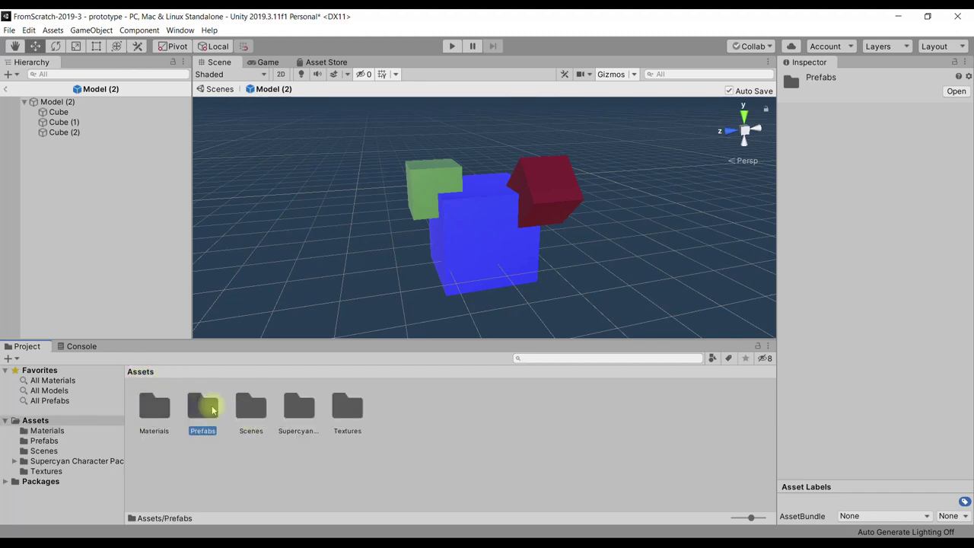
{"action": "left_click", "coordinate": [485, 255]}
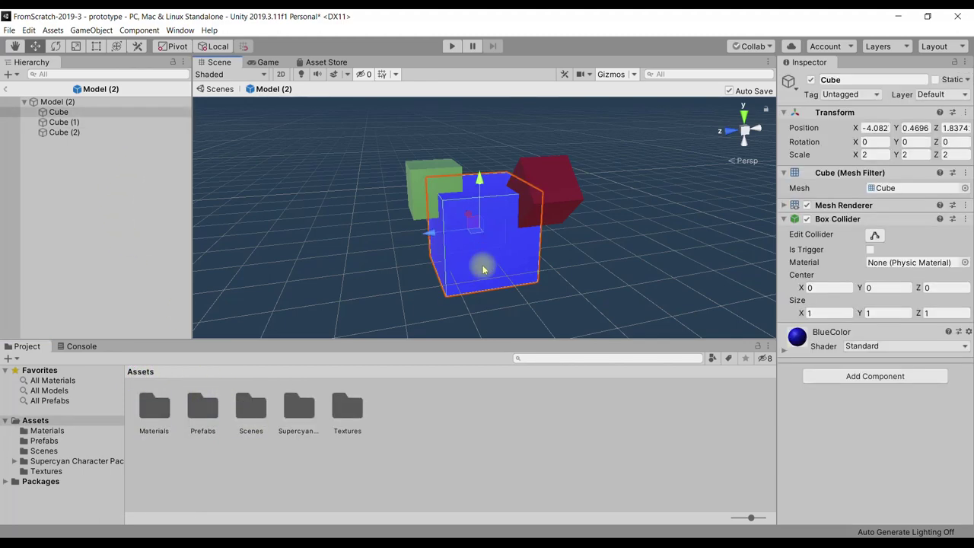
{"action": "left_click", "coordinate": [74, 49]}
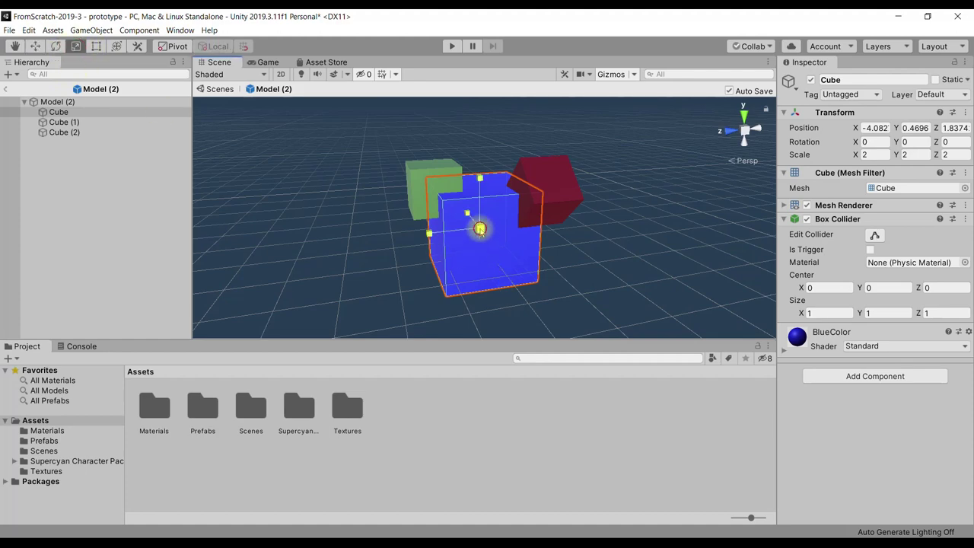
{"action": "left_click_drag", "start_coordinate": [479, 228], "coordinate": [450, 269]}
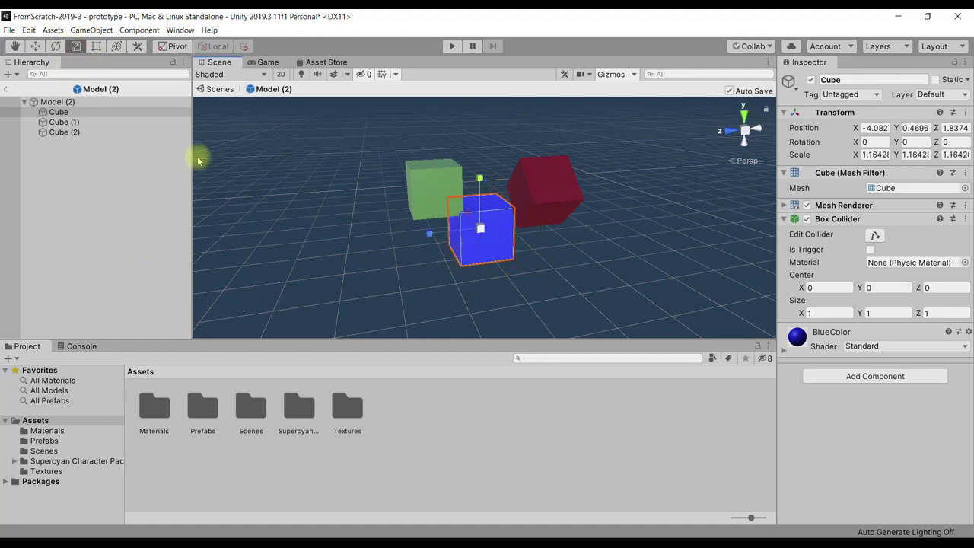
{"action": "left_click", "coordinate": [6, 92]}
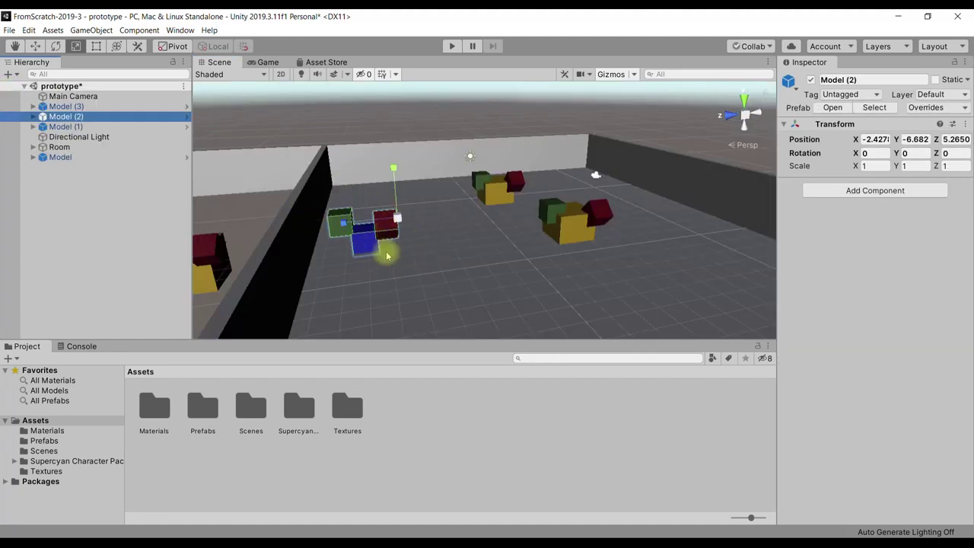
Place a Model (2) prefab instance in the room as Model (4) and save the scene
{"action": "double_click", "coordinate": [203, 404]}
{"action": "mouse_move", "coordinate": [154, 405]}
{"action": "left_mouse_down"}
{"action": "mouse_move", "coordinate": [447, 261]}
{"action": "mouse_move", "coordinate": [638, 246]}
{"action": "left_mouse_up"}
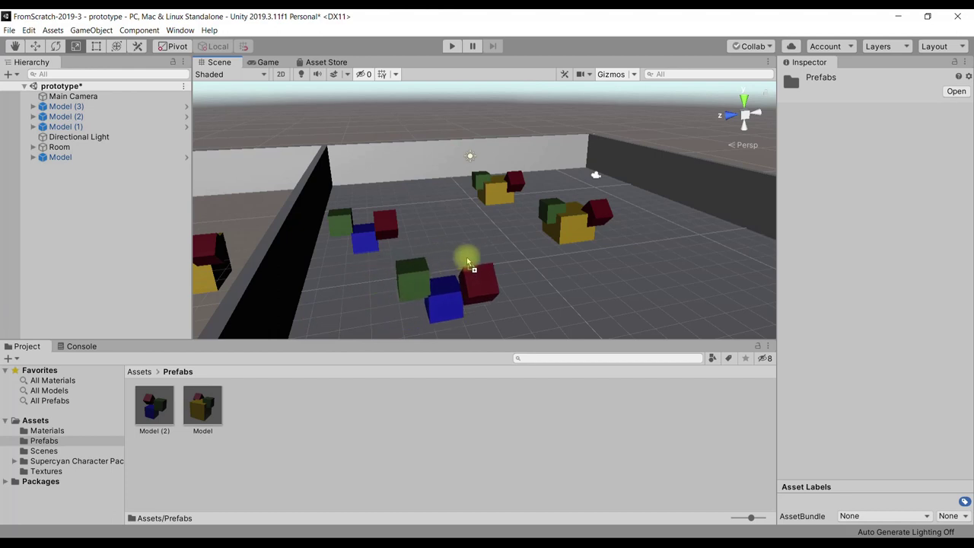
{"action": "left_click_drag", "start_coordinate": [638, 246], "coordinate": [635, 250]}
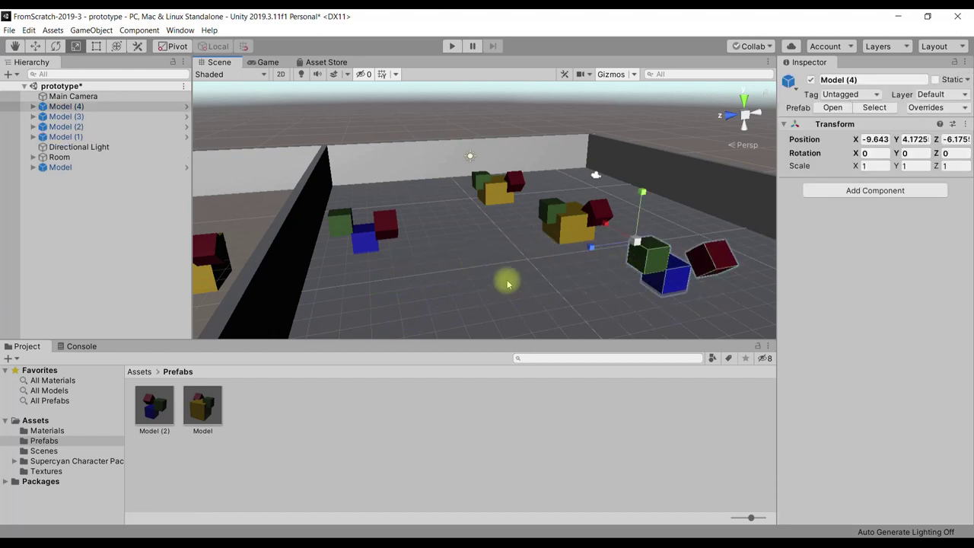
{"action": "left_click", "coordinate": [35, 47]}
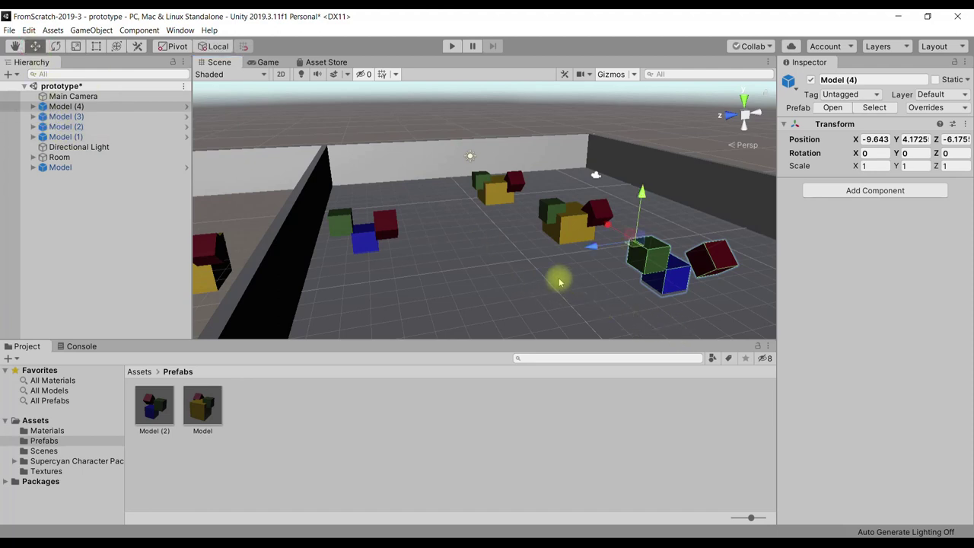
{"action": "key", "text": "ctrl+s"}
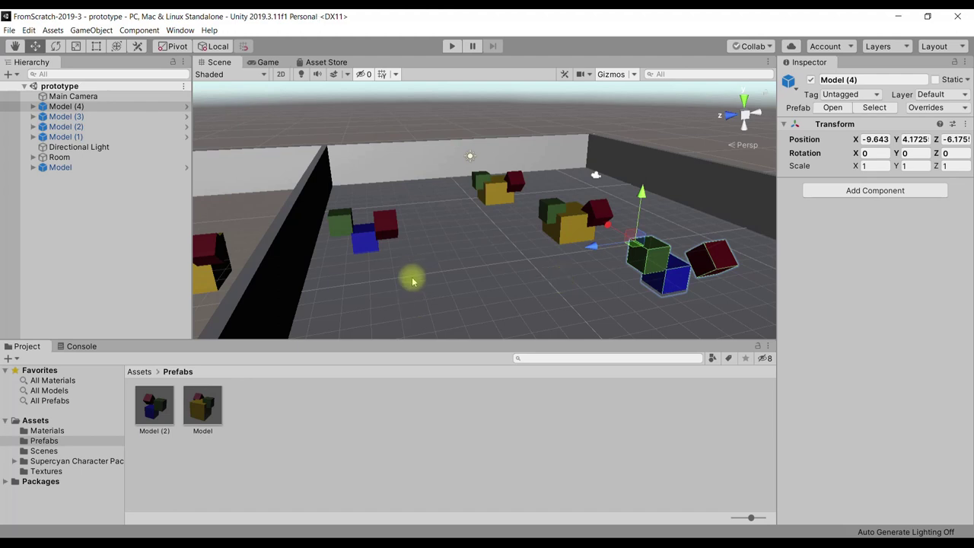
{"action": "left_click_drag", "start_coordinate": [413, 283], "coordinate": [445, 268], "text": "alt"}
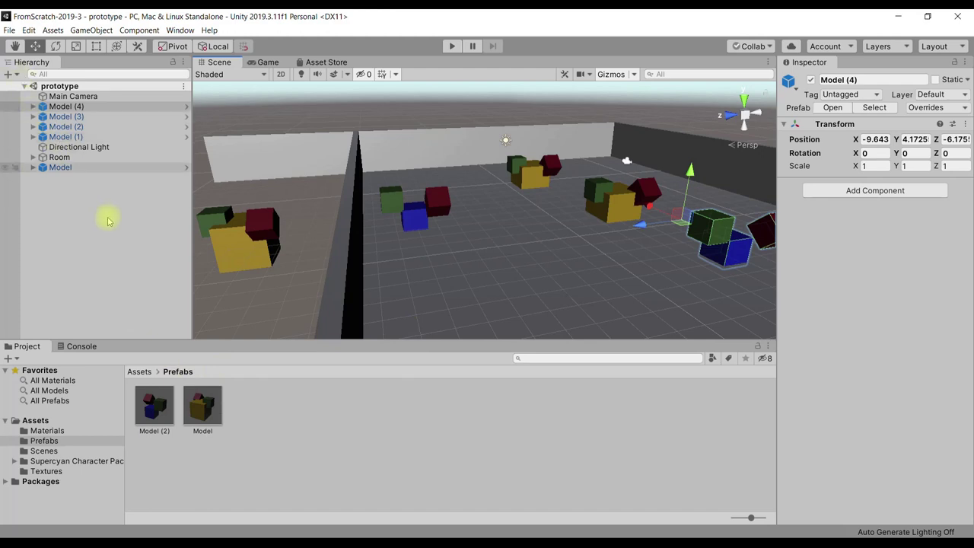
Open the myCharacter scene from the Scenes folder, zoom around, then reopen prototype
{"action": "left_click", "coordinate": [139, 372]}
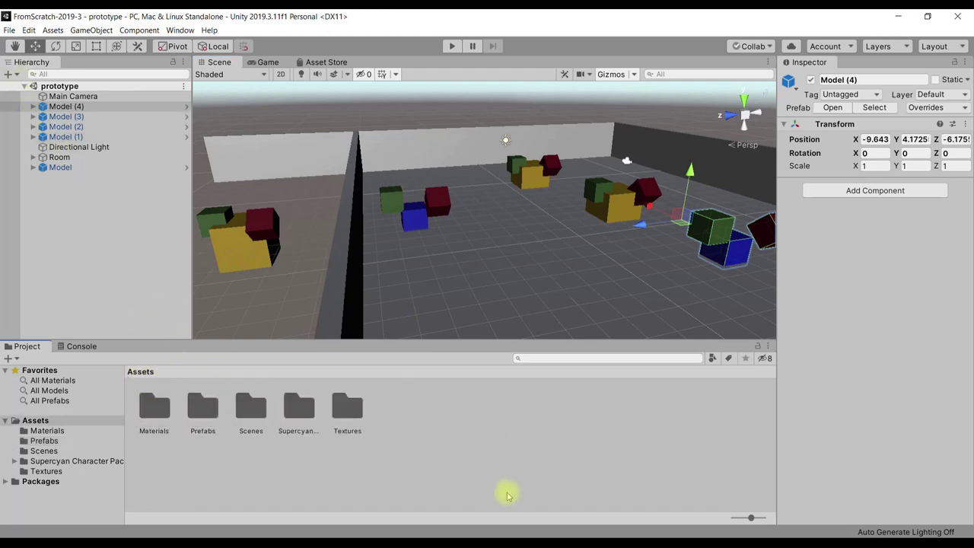
{"action": "double_click", "coordinate": [260, 412]}
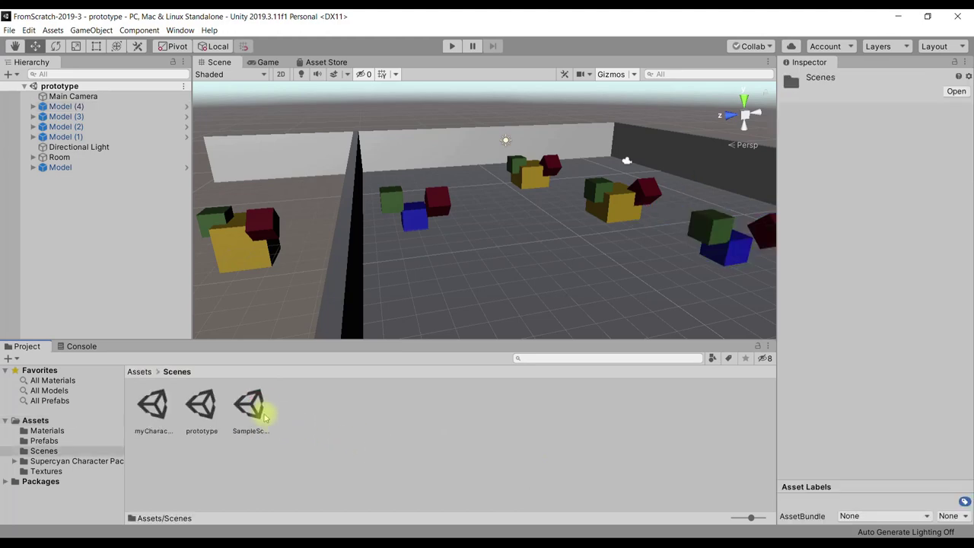
{"action": "double_click", "coordinate": [153, 403]}
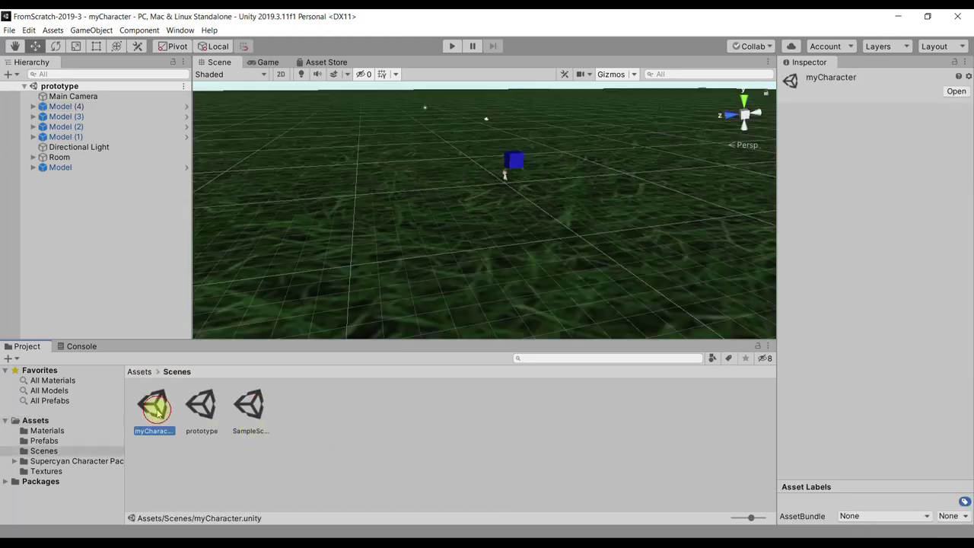
{"action": "scroll", "coordinate": [543, 230], "scroll_direction": "up", "scroll_amount": 1}
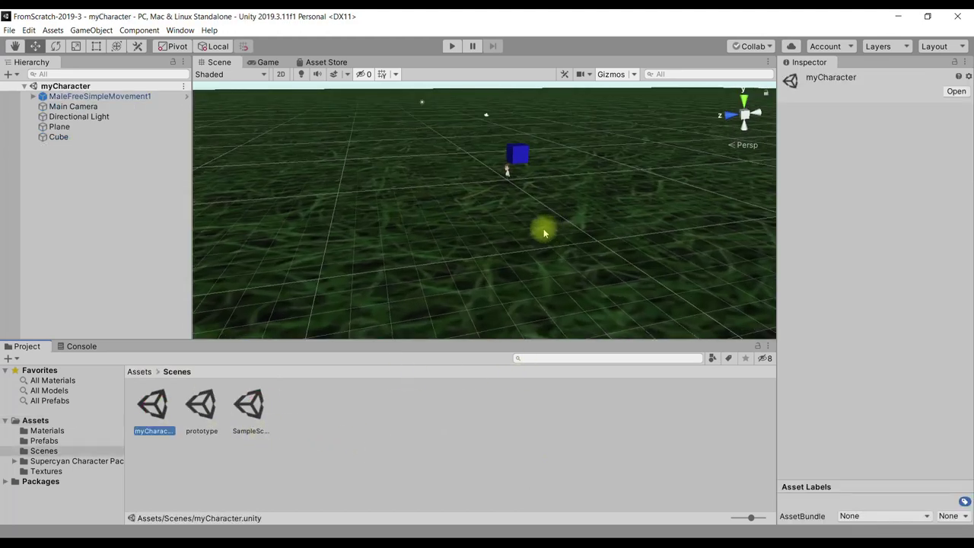
{"action": "scroll", "coordinate": [526, 220], "scroll_direction": "up", "scroll_amount": 3}
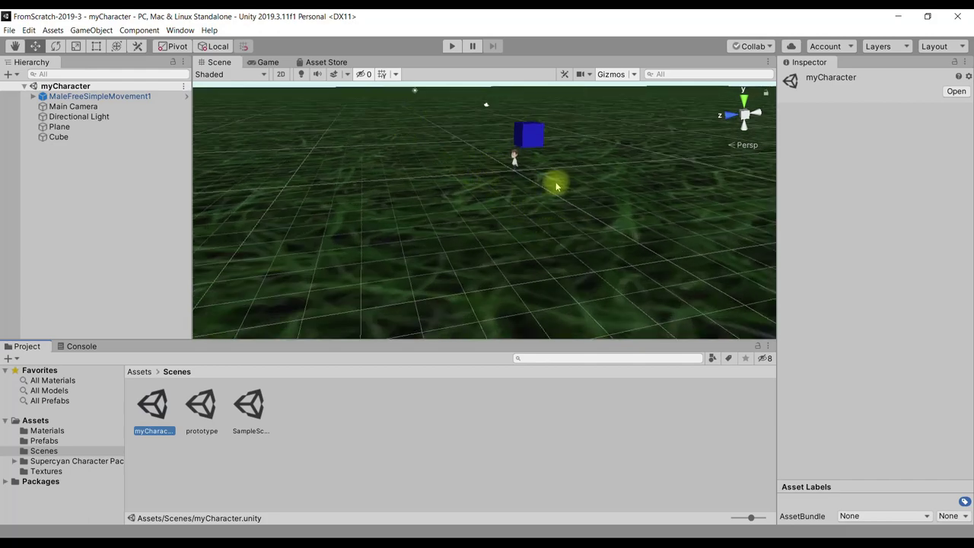
{"action": "scroll", "coordinate": [476, 202], "scroll_direction": "down", "scroll_amount": 2}
{"action": "scroll", "coordinate": [426, 217], "scroll_direction": "down", "scroll_amount": 1}
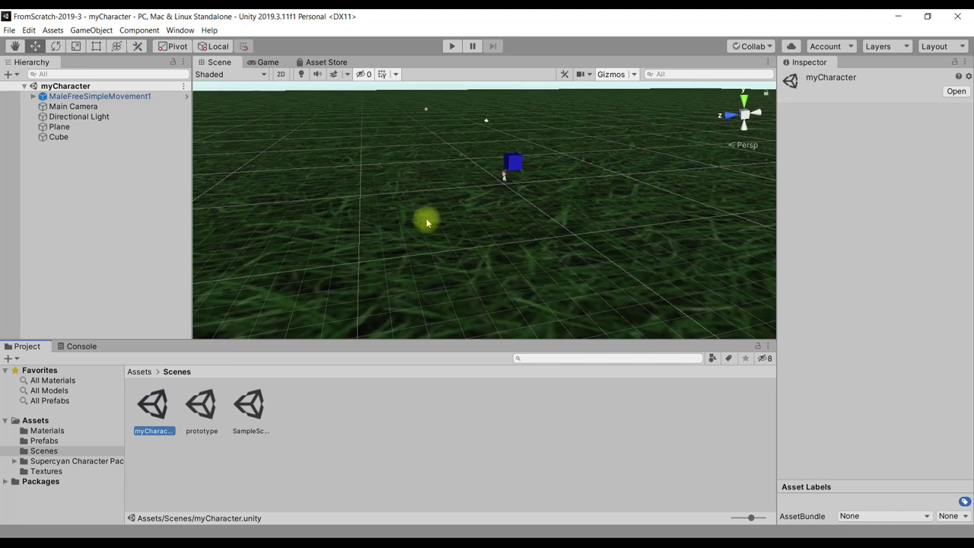
{"action": "scroll", "coordinate": [422, 225], "scroll_direction": "down", "scroll_amount": 1}
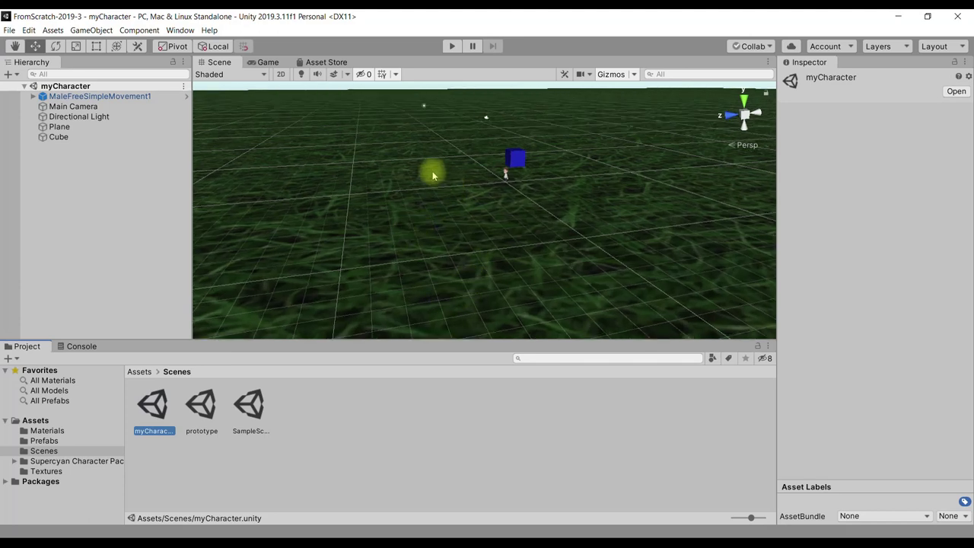
{"action": "double_click", "coordinate": [204, 407]}
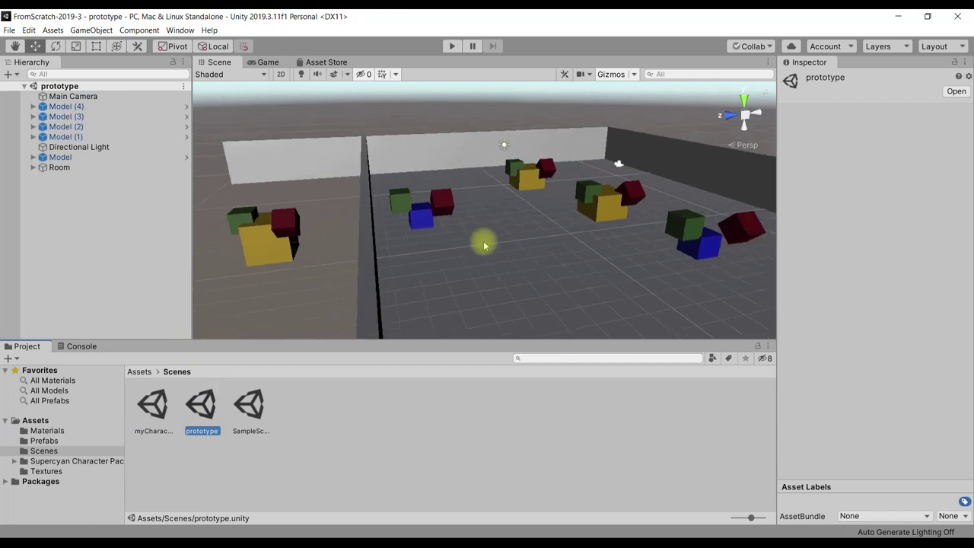
Create an empty GameObject in the Hierarchy and name it Location1
{"action": "scroll", "coordinate": [484, 245], "scroll_direction": "down", "scroll_amount": 1}
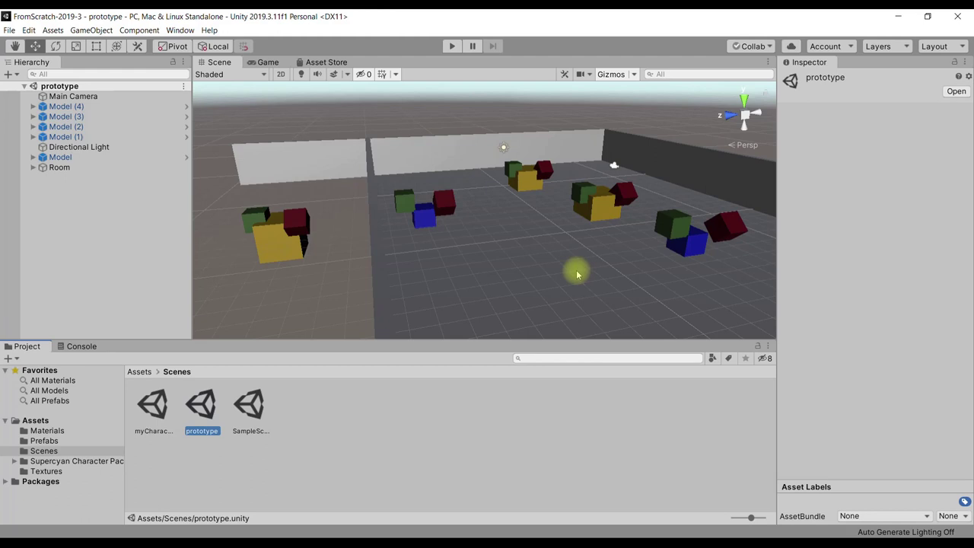
{"action": "right_click", "coordinate": [61, 195]}
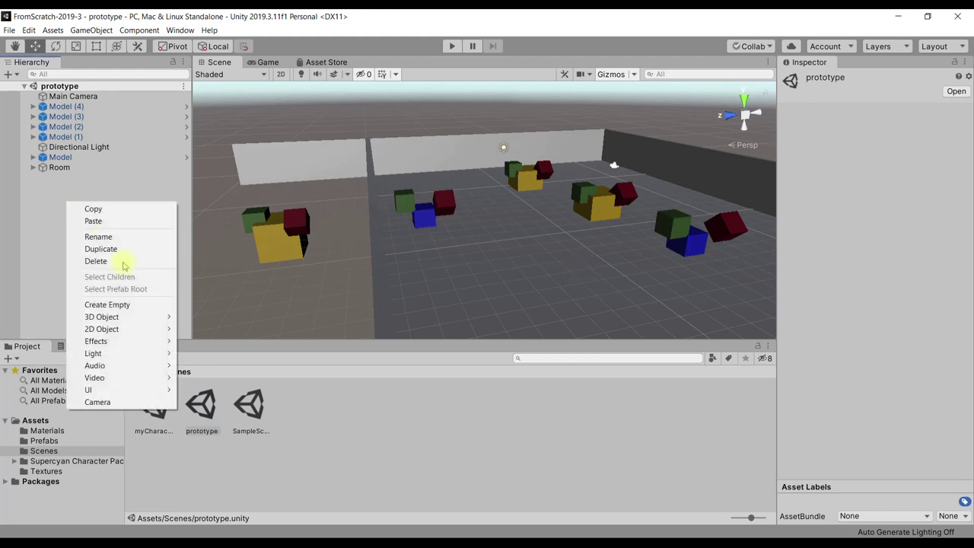
{"action": "left_click", "coordinate": [122, 303]}
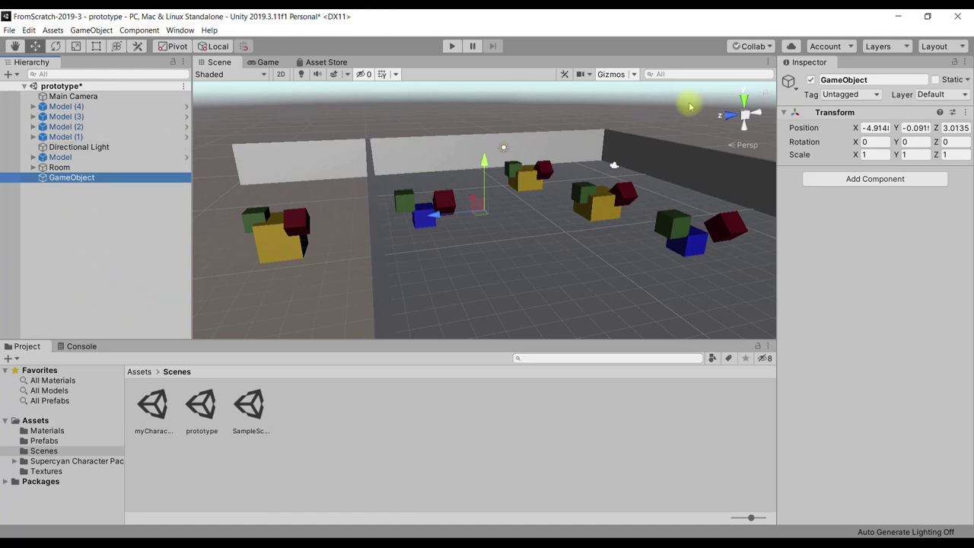
{"action": "left_click", "coordinate": [888, 79]}
{"action": "type", "text": "ation1"}
{"action": "key", "text": "Return"}
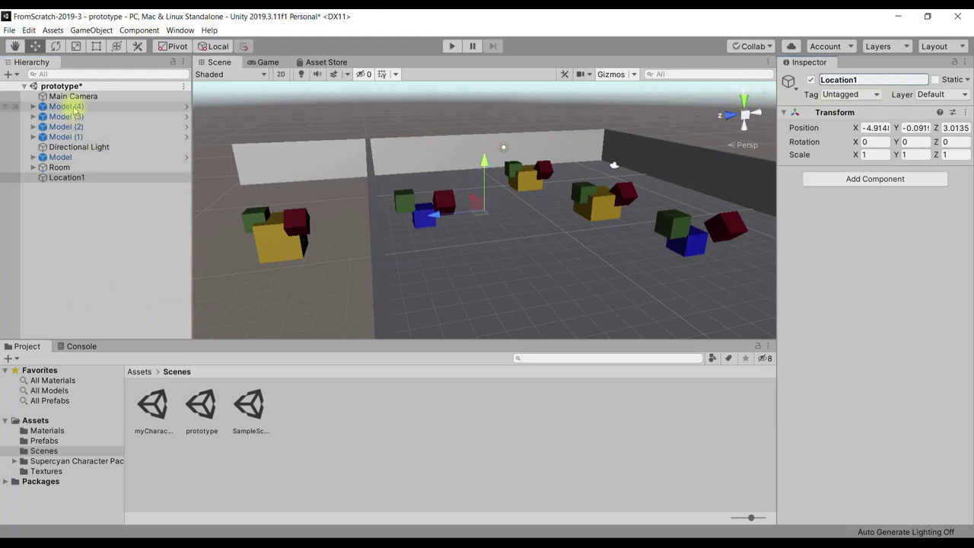
Select the original Model cube group and delete it, keeping Model (1) through Model (4)
{"action": "left_click", "coordinate": [76, 106]}
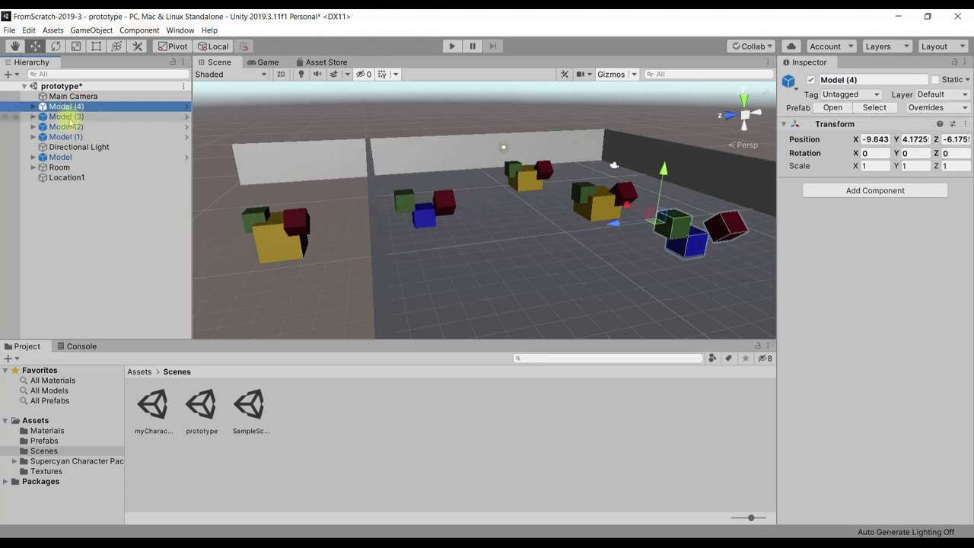
{"action": "left_click", "coordinate": [70, 117], "text": "ctrl"}
{"action": "left_click", "coordinate": [66, 127], "text": "ctrl"}
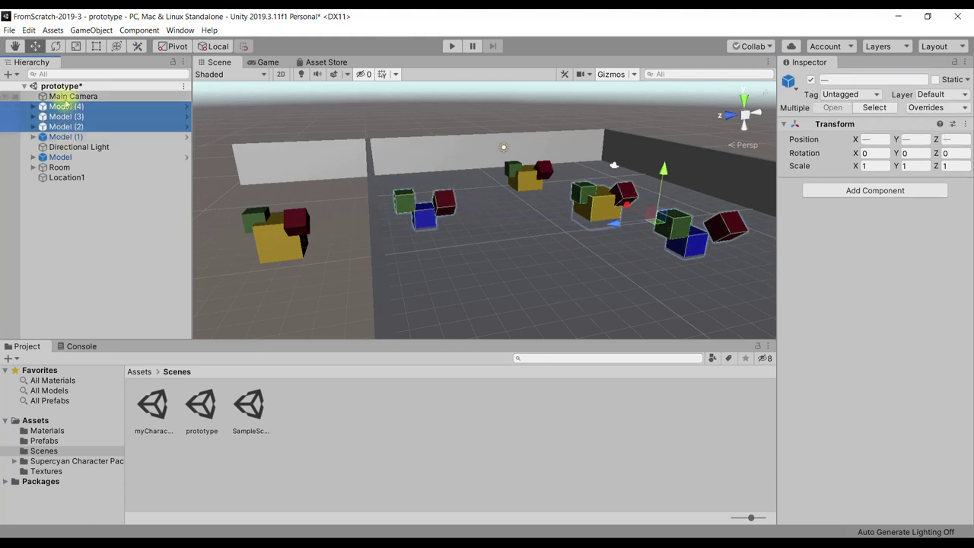
{"action": "left_click", "coordinate": [65, 107]}
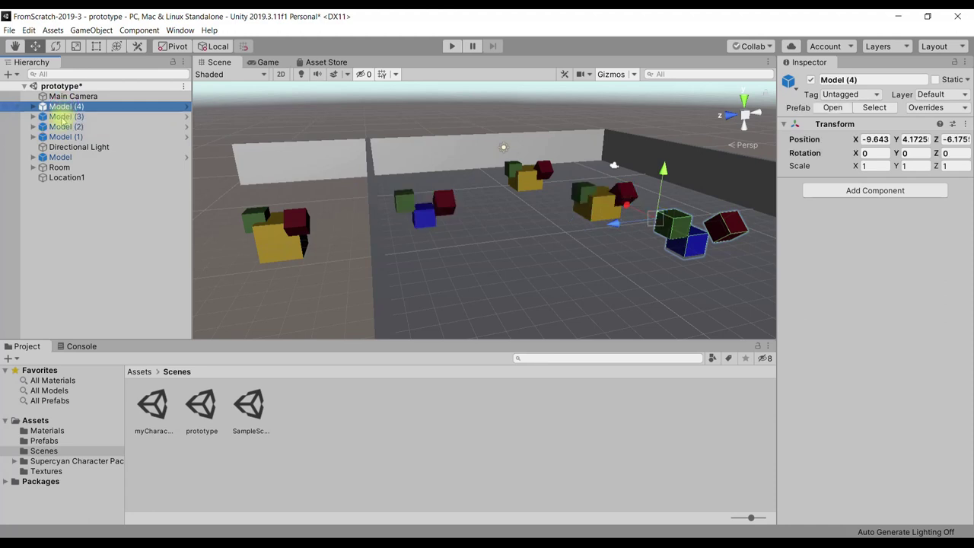
{"action": "left_click", "coordinate": [65, 166], "text": "shift"}
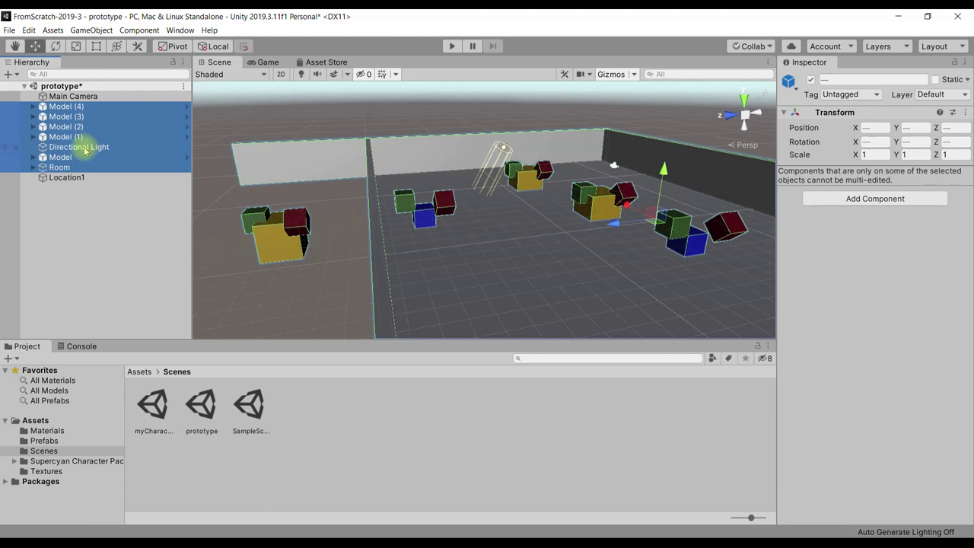
{"action": "left_click", "coordinate": [101, 187]}
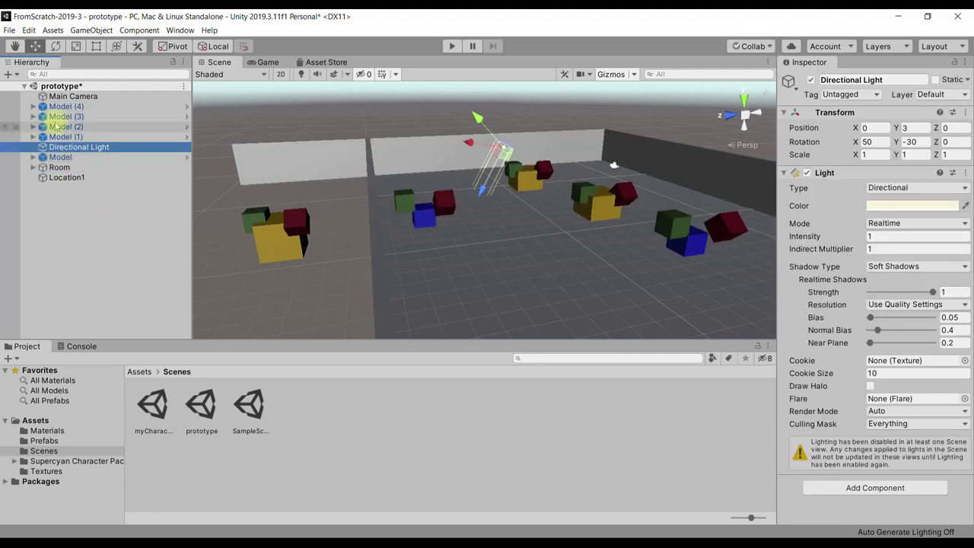
{"action": "left_click", "coordinate": [57, 159]}
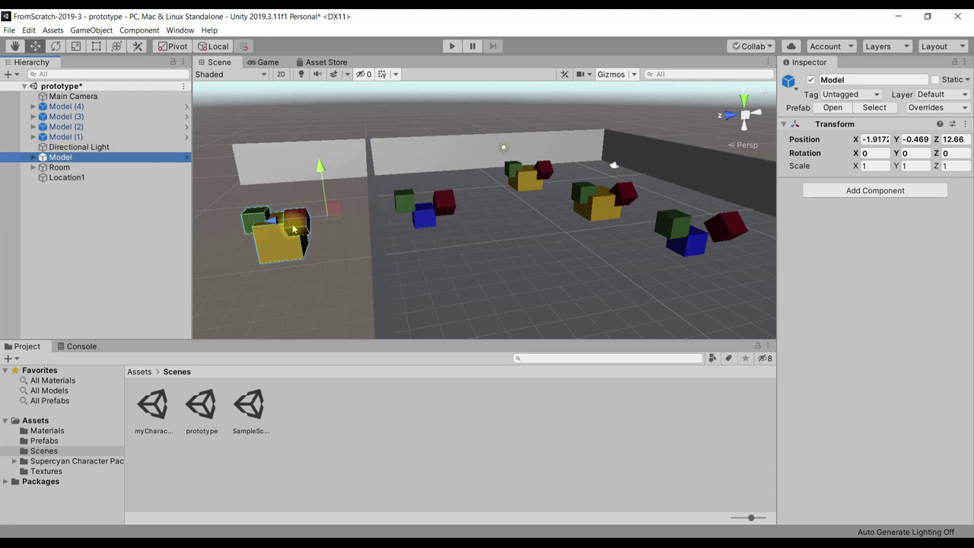
{"action": "key", "text": "Delete"}
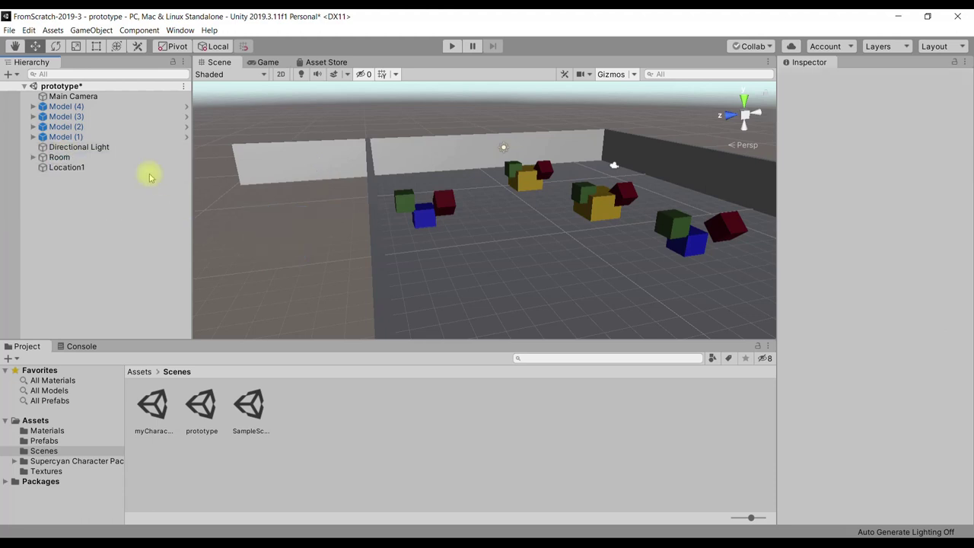
Make Model (1) through Model (4) children of Room
{"action": "left_click", "coordinate": [66, 107]}
{"action": "left_click", "coordinate": [66, 116]}
{"action": "left_click", "coordinate": [66, 126]}
{"action": "left_click", "coordinate": [67, 134]}
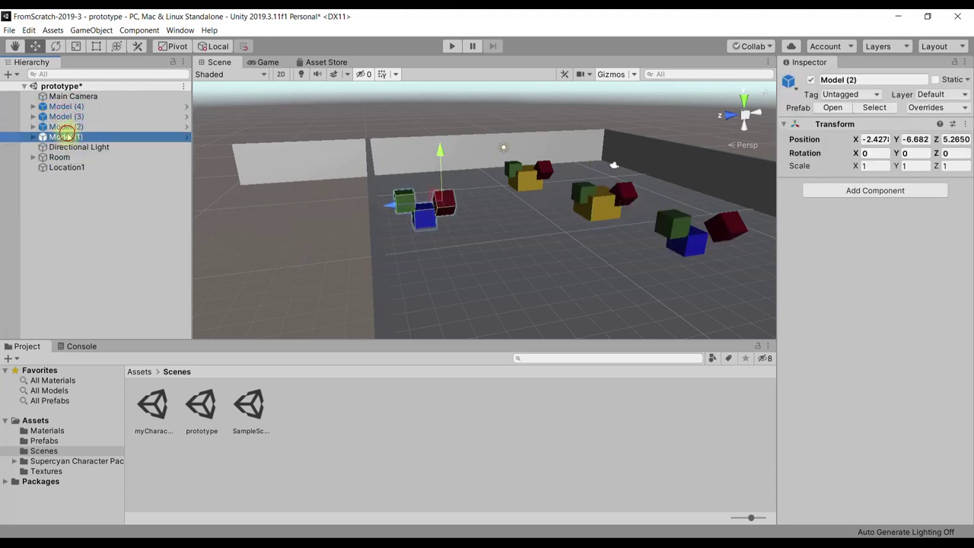
{"action": "left_click_drag", "start_coordinate": [67, 135], "coordinate": [59, 107]}
{"action": "left_click", "coordinate": [58, 106]}
{"action": "left_click", "coordinate": [60, 137], "text": "shift"}
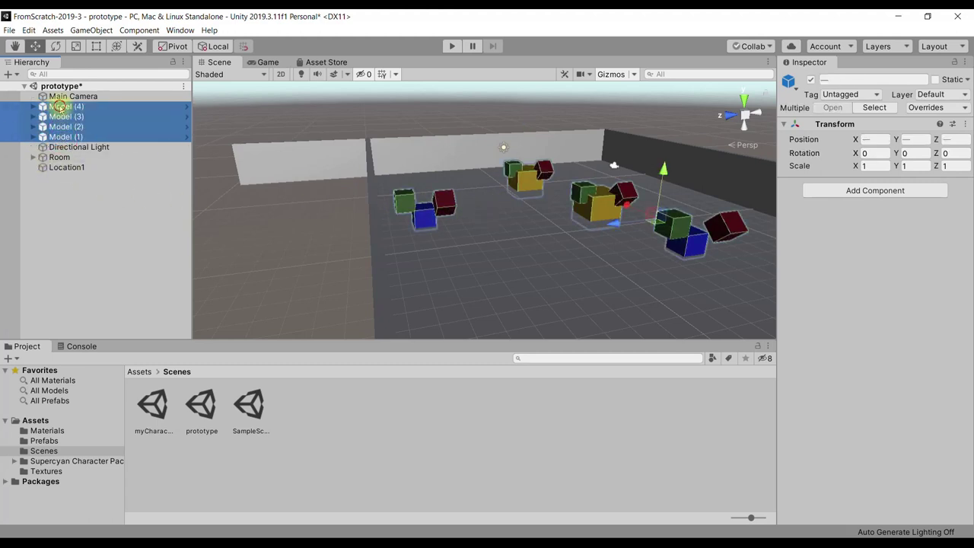
{"action": "left_click_drag", "start_coordinate": [59, 158], "coordinate": [58, 157]}
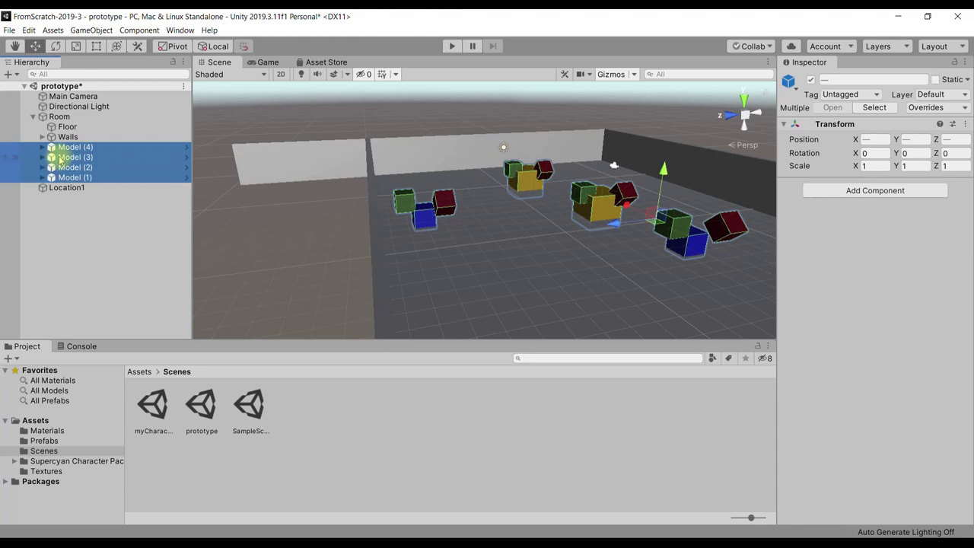
{"action": "left_click", "coordinate": [34, 116]}
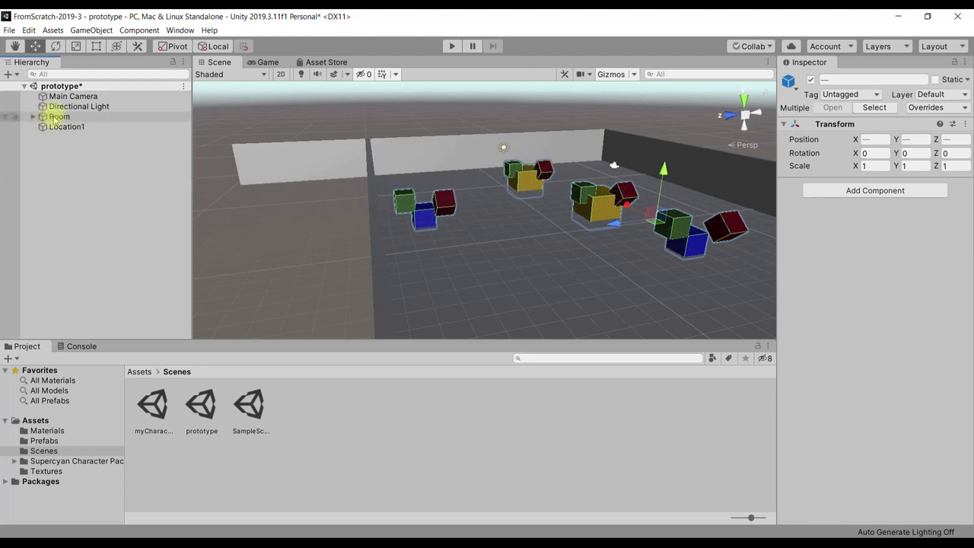
{"action": "left_click", "coordinate": [57, 116]}
Delete the Location1 object from the prototype scene
{"action": "left_click", "coordinate": [44, 127]}
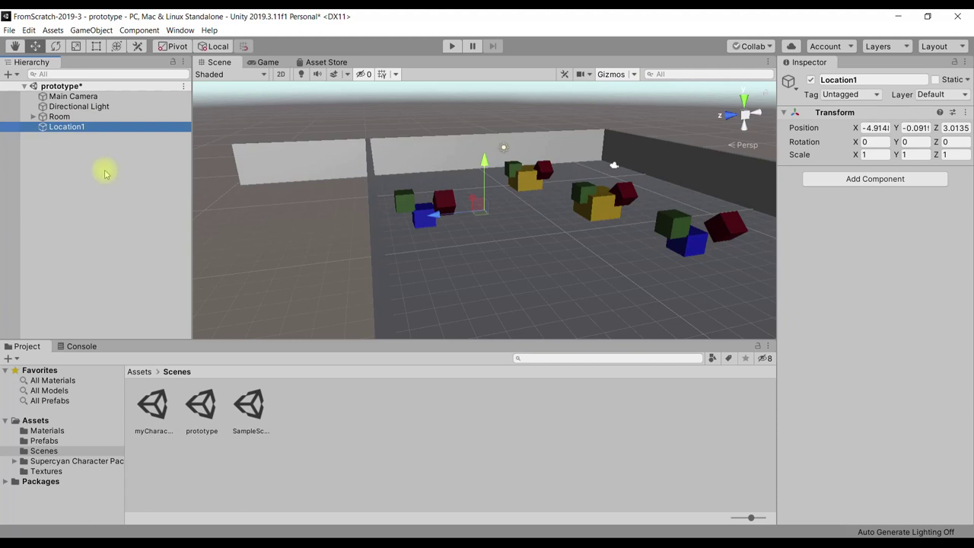
{"action": "key", "text": "Delete"}
{"action": "left_click", "coordinate": [61, 117]}
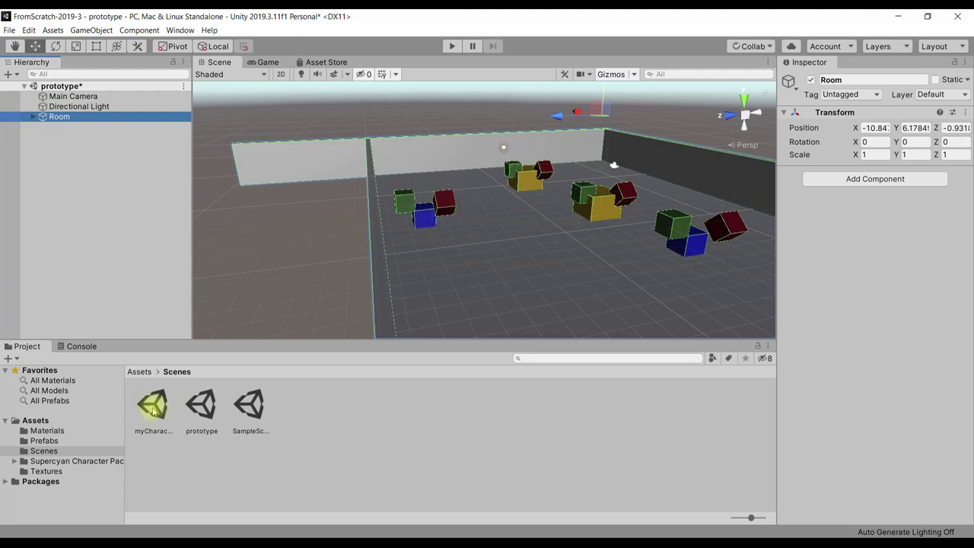
Drag Room from the Hierarchy into the Prefabs folder to make it a prefab
{"action": "left_click", "coordinate": [140, 371]}
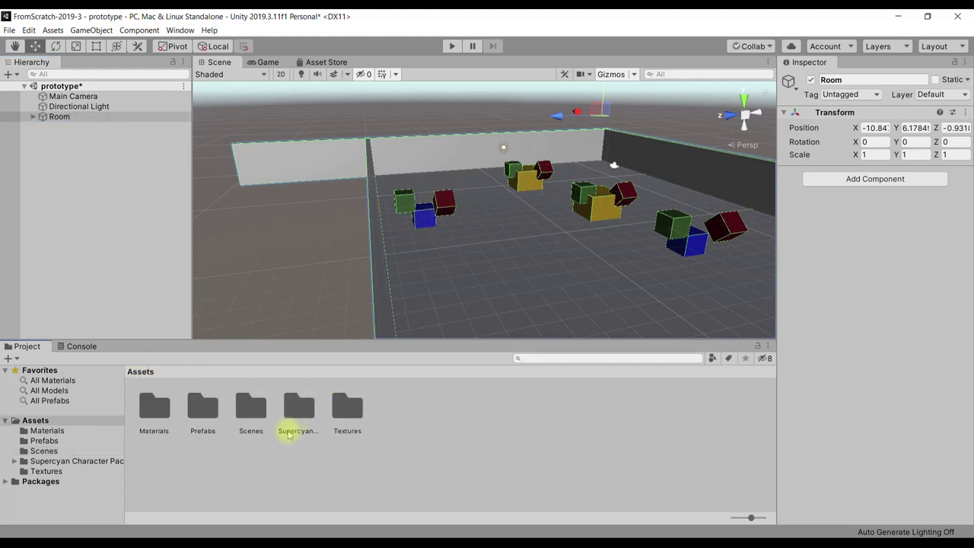
{"action": "left_click", "coordinate": [202, 401]}
{"action": "double_click", "coordinate": [202, 402]}
{"action": "left_click", "coordinate": [50, 116]}
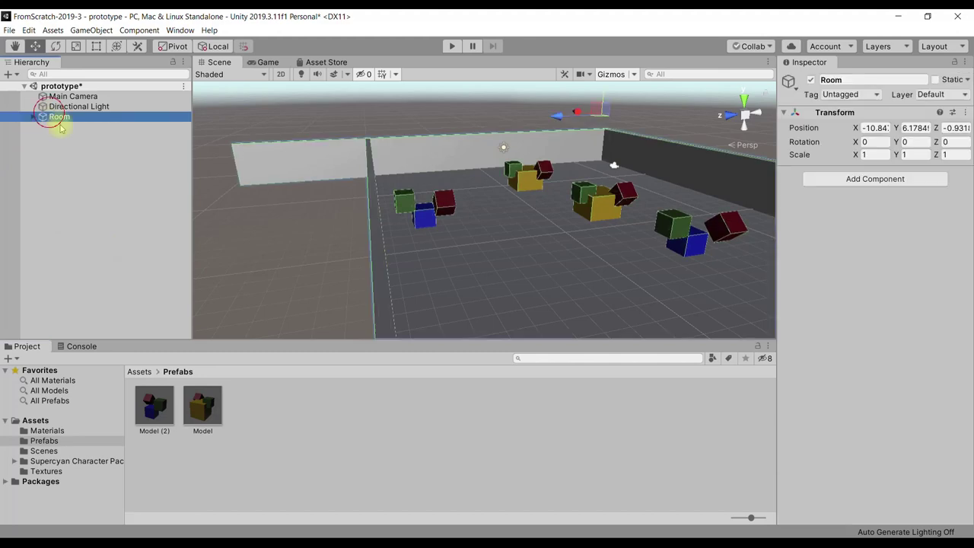
{"action": "mouse_move", "coordinate": [50, 116]}
{"action": "left_mouse_down"}
{"action": "mouse_move", "coordinate": [333, 427]}
{"action": "mouse_move", "coordinate": [322, 419]}
{"action": "left_mouse_up"}
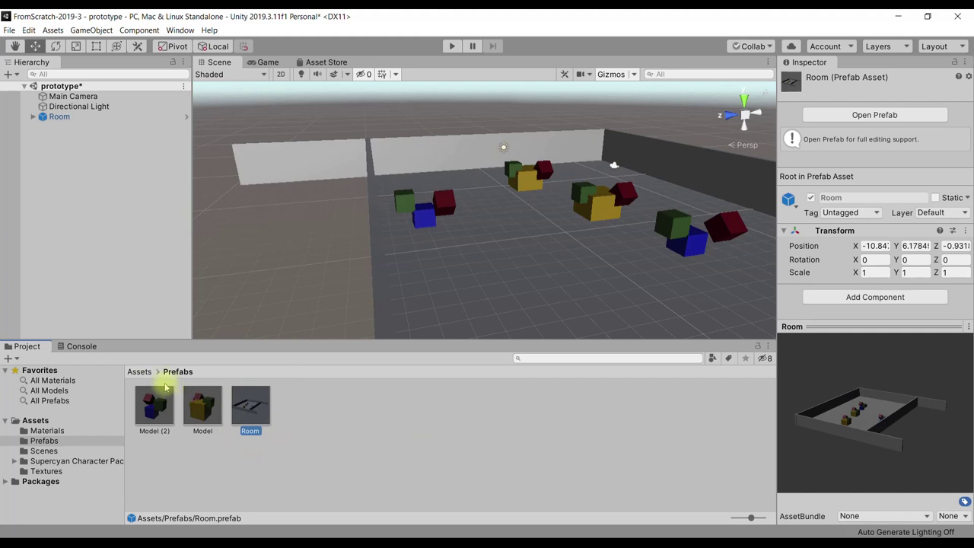
Open the myCharacter scene from the Scenes folder
{"action": "left_click", "coordinate": [140, 371]}
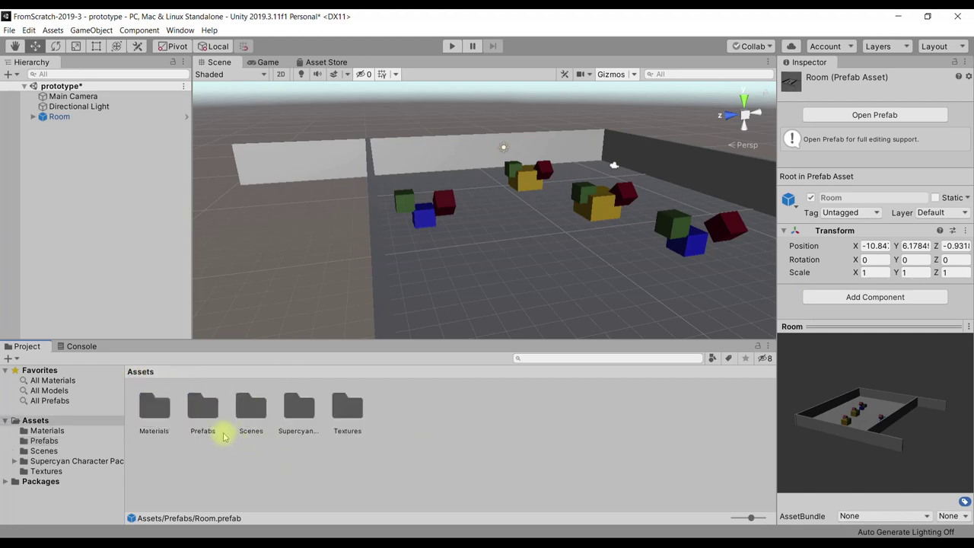
{"action": "double_click", "coordinate": [251, 407]}
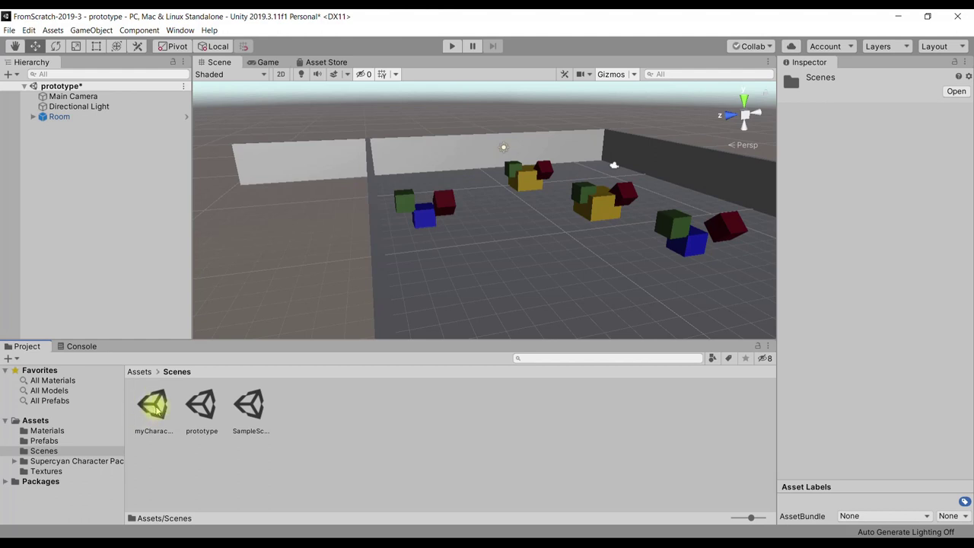
{"action": "double_click", "coordinate": [152, 407]}
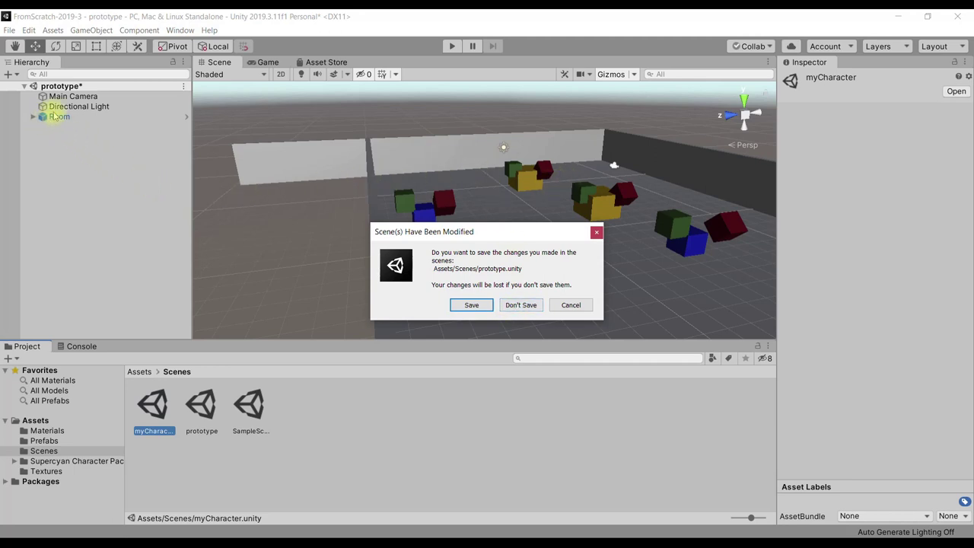
Save the modified prototype.unity when prompted, switching to myCharacter
{"action": "left_click", "coordinate": [471, 306]}
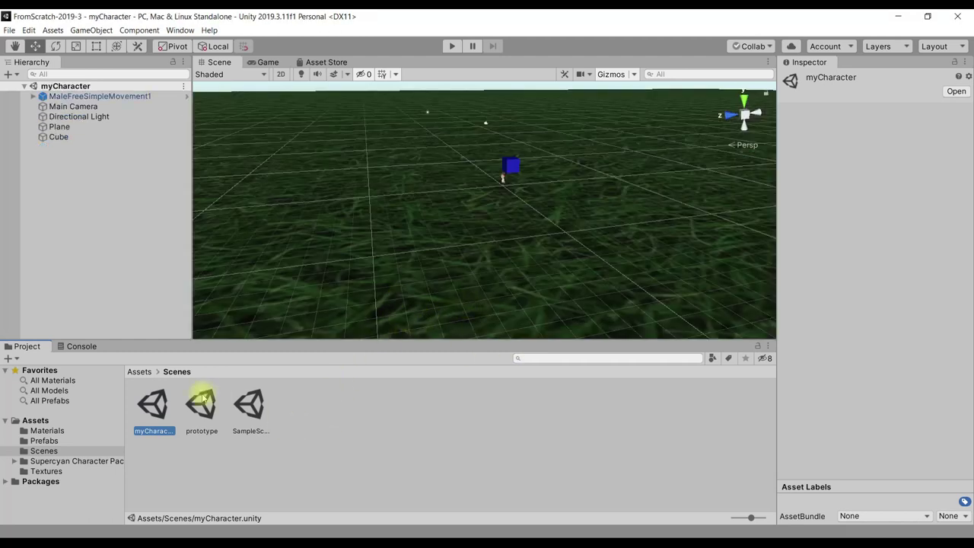
{"action": "left_click", "coordinate": [142, 371]}
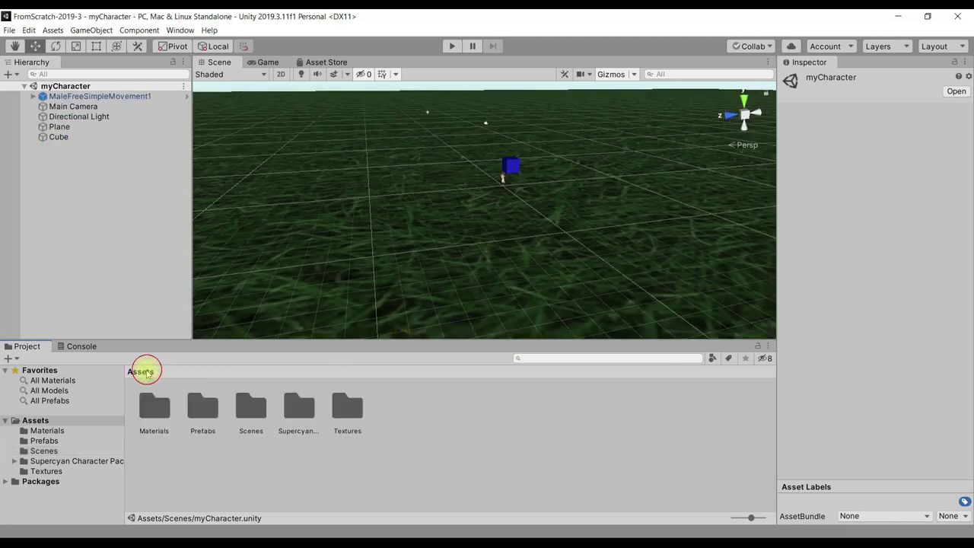
Drop the Room prefab into myCharacter, raise it around the character, and reposition the character inside
{"action": "double_click", "coordinate": [217, 411]}
{"action": "mouse_move", "coordinate": [250, 403]}
{"action": "left_mouse_down"}
{"action": "mouse_move", "coordinate": [333, 293]}
{"action": "mouse_move", "coordinate": [359, 221]}
{"action": "left_mouse_up"}
{"action": "left_click_drag", "start_coordinate": [355, 174], "coordinate": [331, 76]}
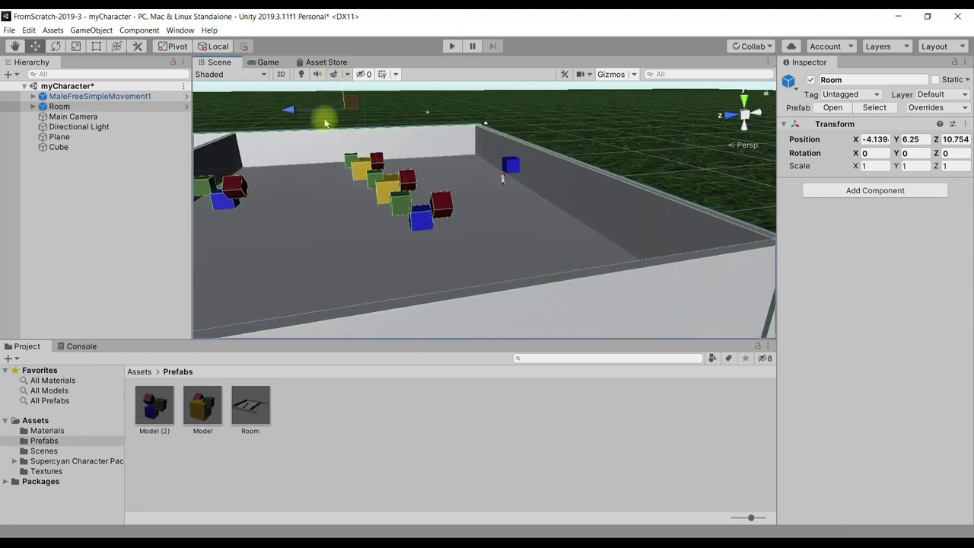
{"action": "left_click", "coordinate": [171, 96]}
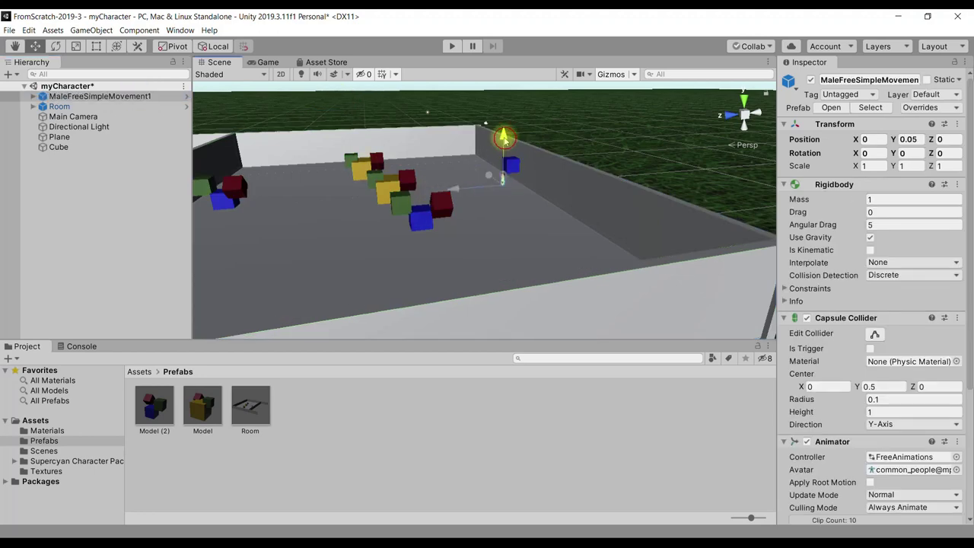
{"action": "left_click_drag", "start_coordinate": [498, 175], "coordinate": [449, 191]}
{"action": "left_click", "coordinate": [451, 45]}
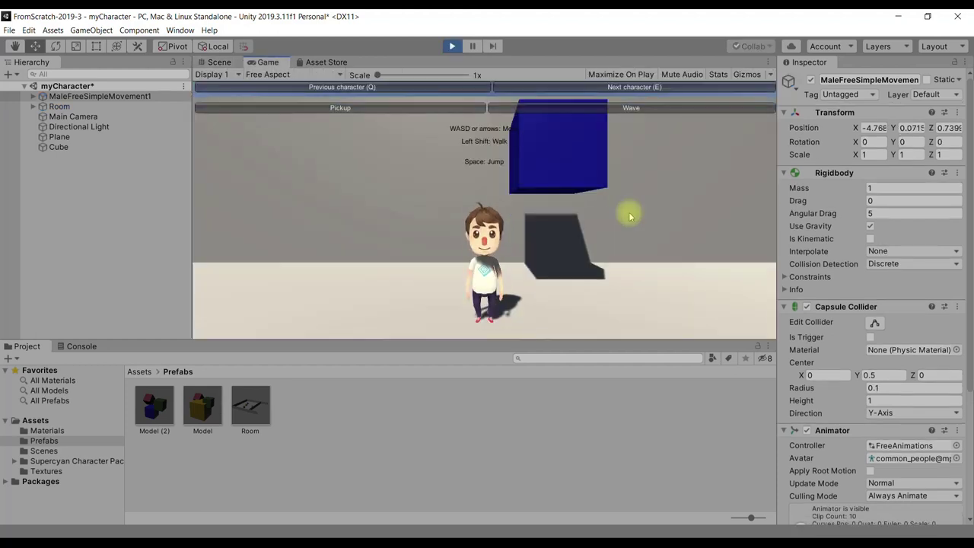
{"action": "key", "text": "d"}
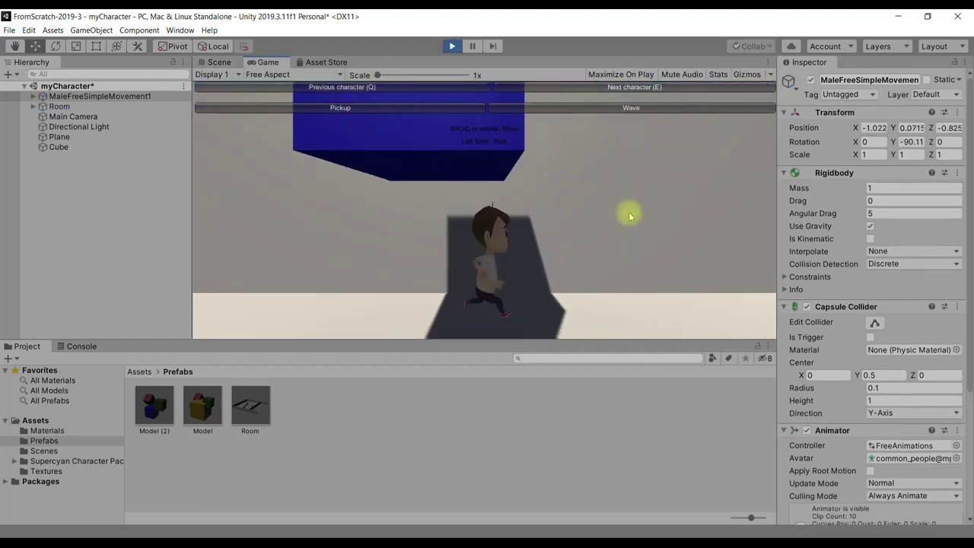
{"action": "key", "text": "s"}
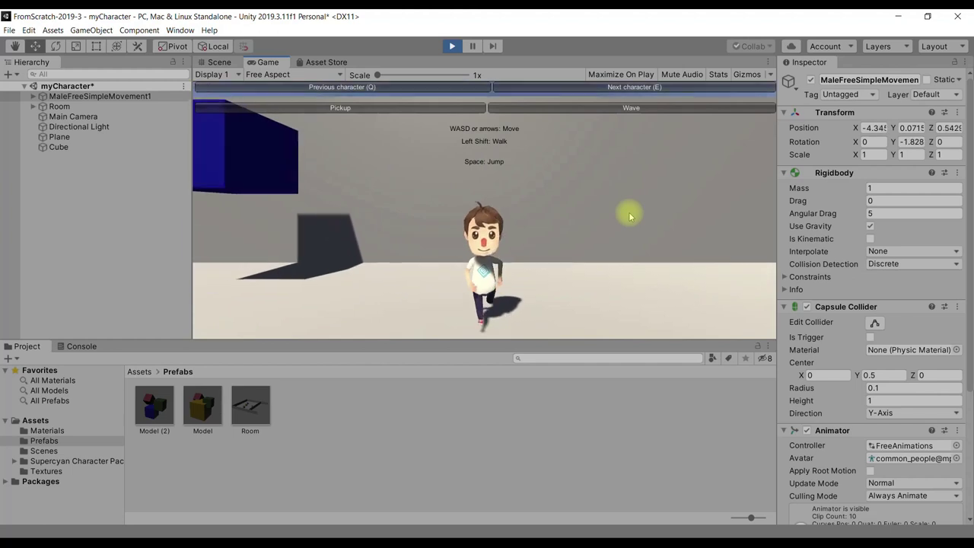
{"action": "key", "text": "a"}
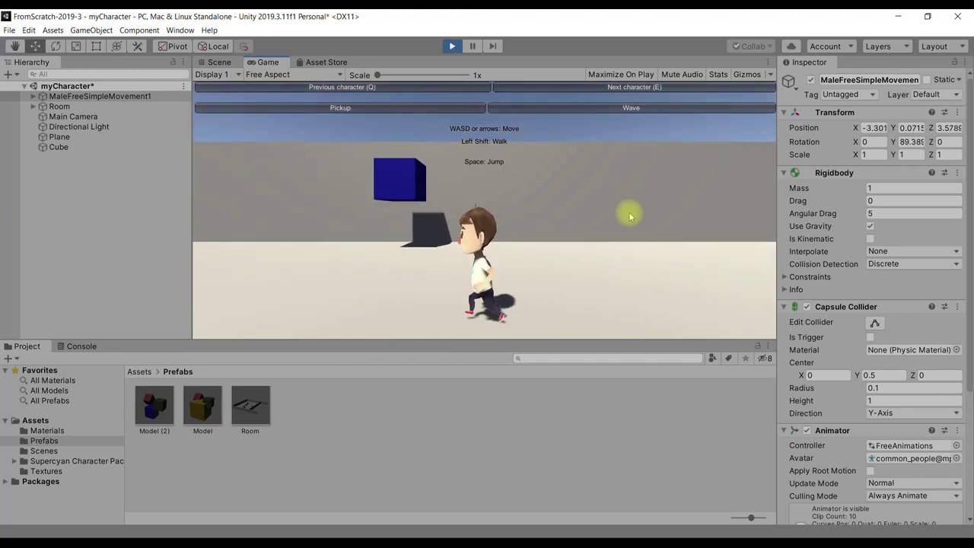
{"action": "key", "text": "d"}
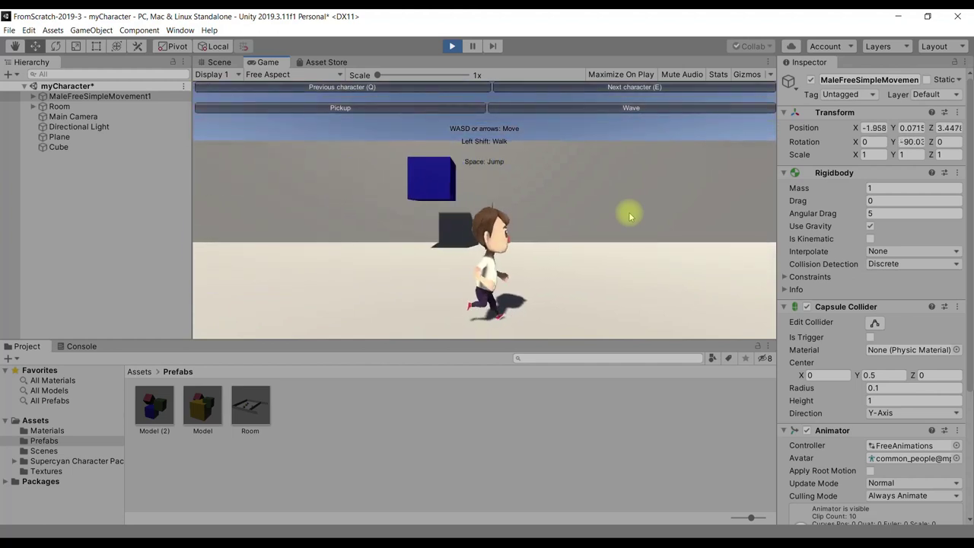
{"action": "key", "text": "s"}
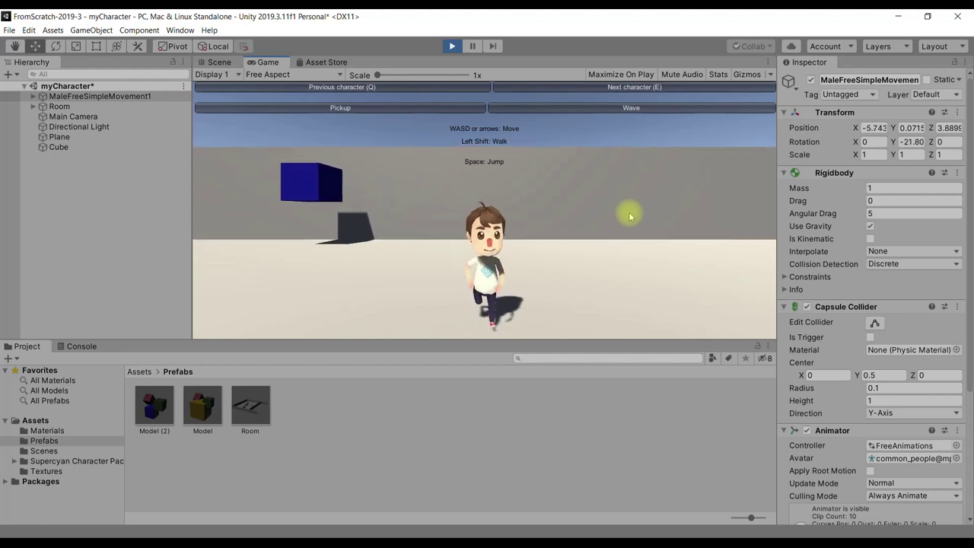
{"action": "key", "text": "s"}
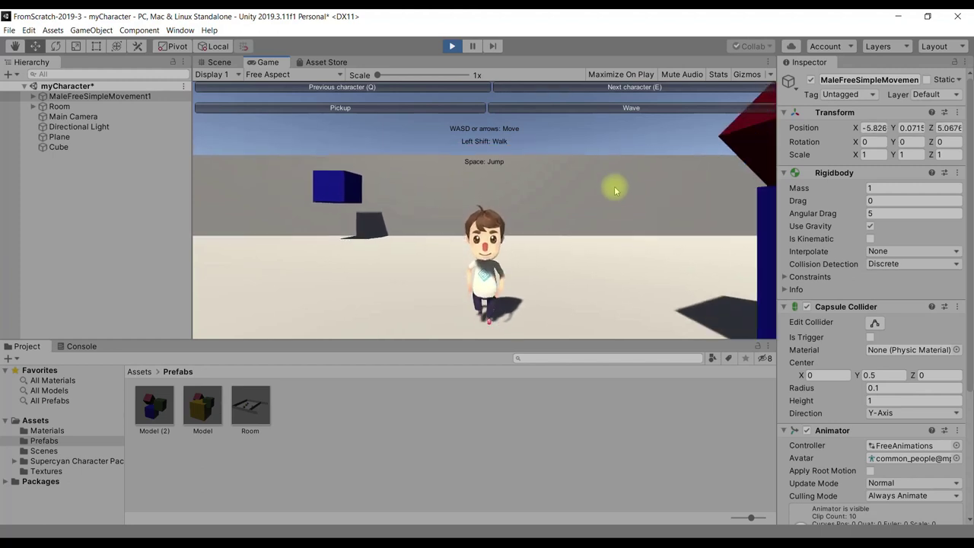
{"action": "key", "text": "a"}
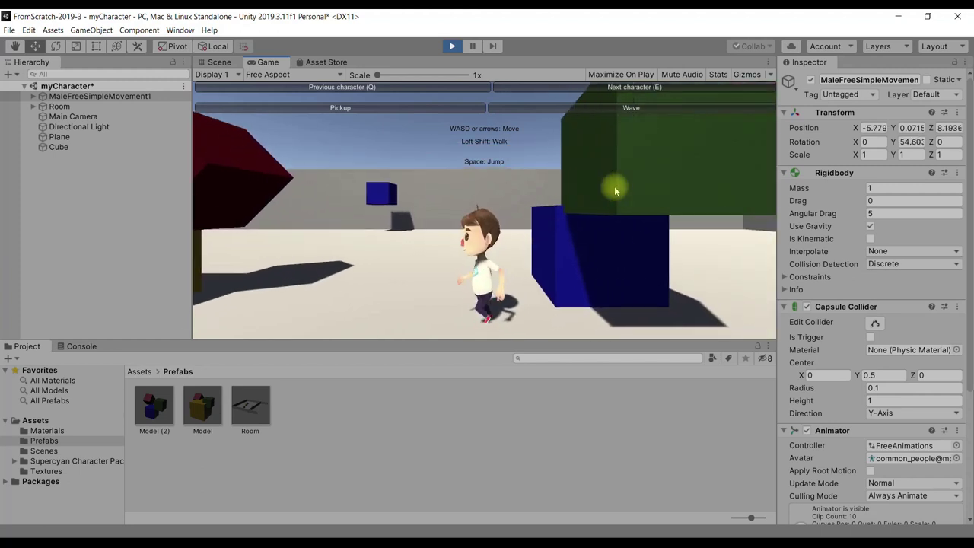
{"action": "key", "text": "s"}
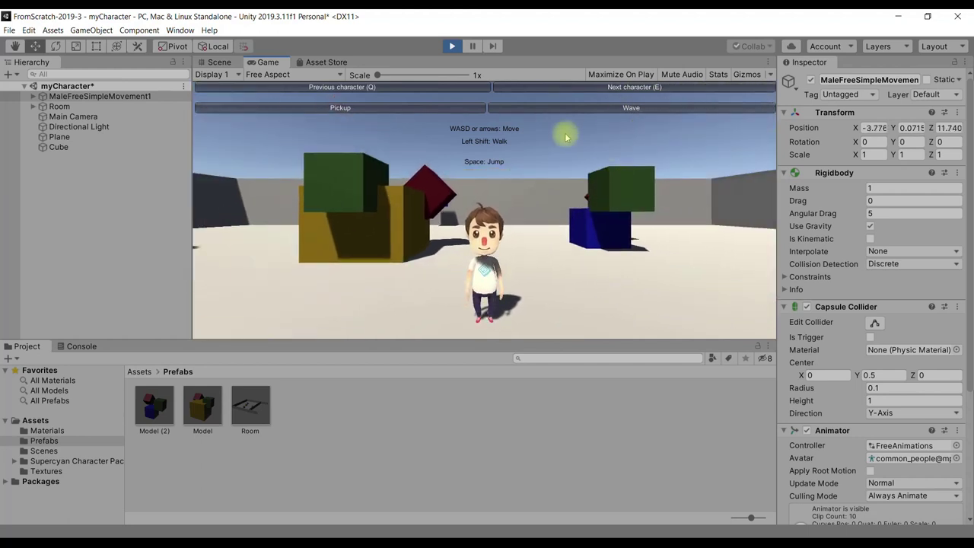
{"action": "left_click", "coordinate": [452, 46]}
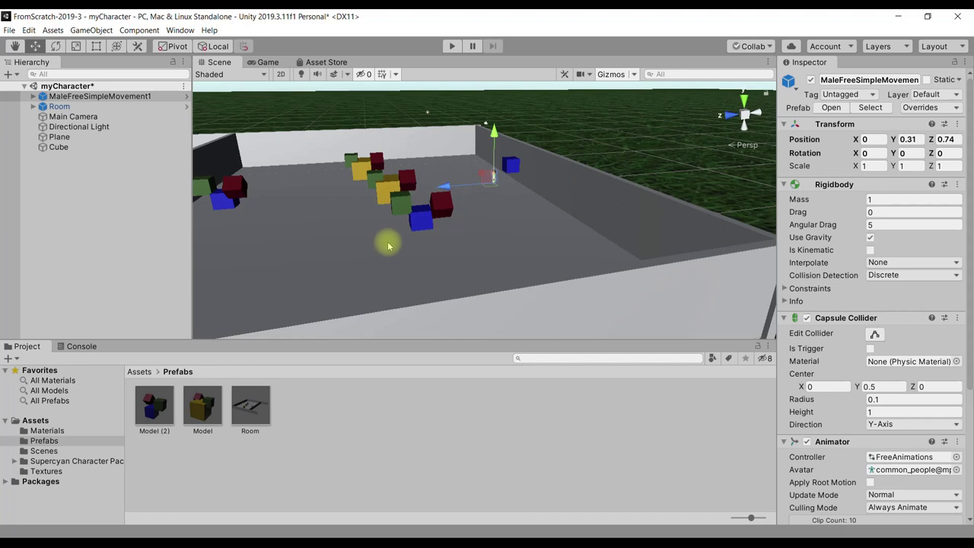
Save the myCharacter scene and drag MaleFreeSimpleMovement1 into the Prefabs folder
{"action": "key", "text": "ctrl+s"}
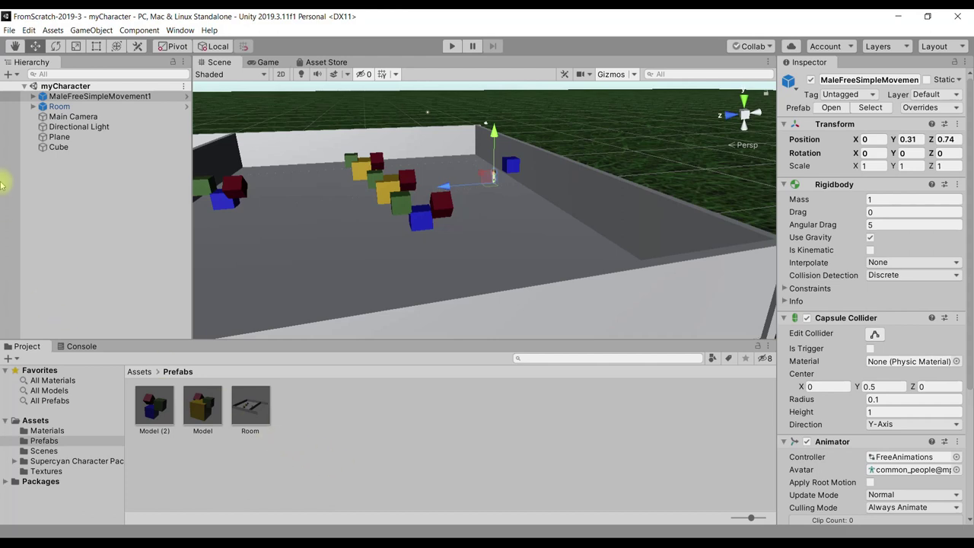
{"action": "left_click", "coordinate": [92, 97]}
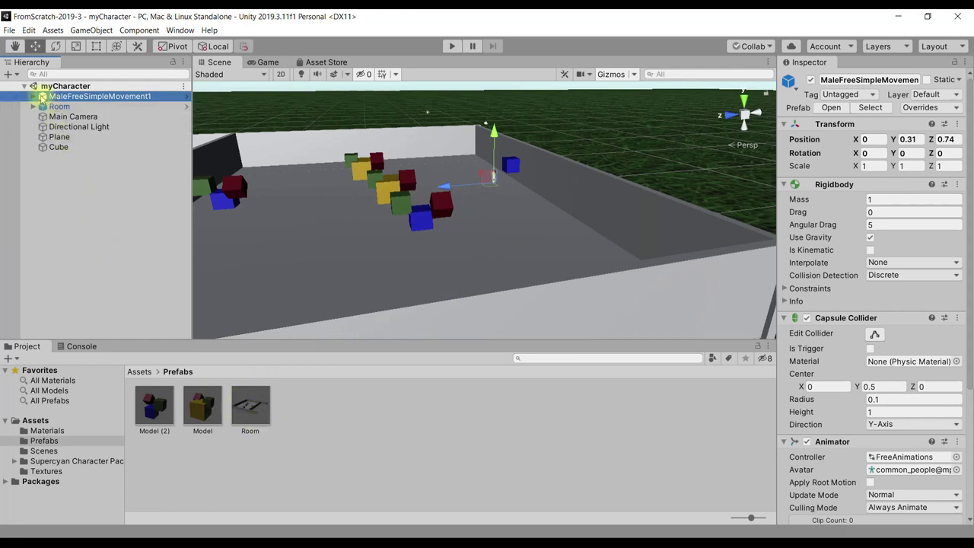
{"action": "left_click_drag", "start_coordinate": [43, 96], "coordinate": [384, 421]}
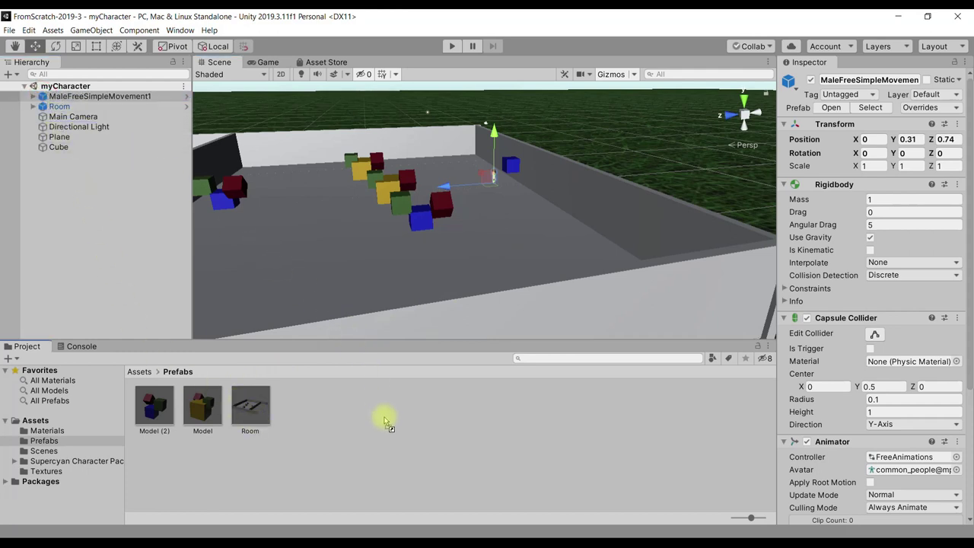
Create the character as an Original Prefab, then open the prototype scene without saving myCharacter
{"action": "left_click", "coordinate": [447, 302]}
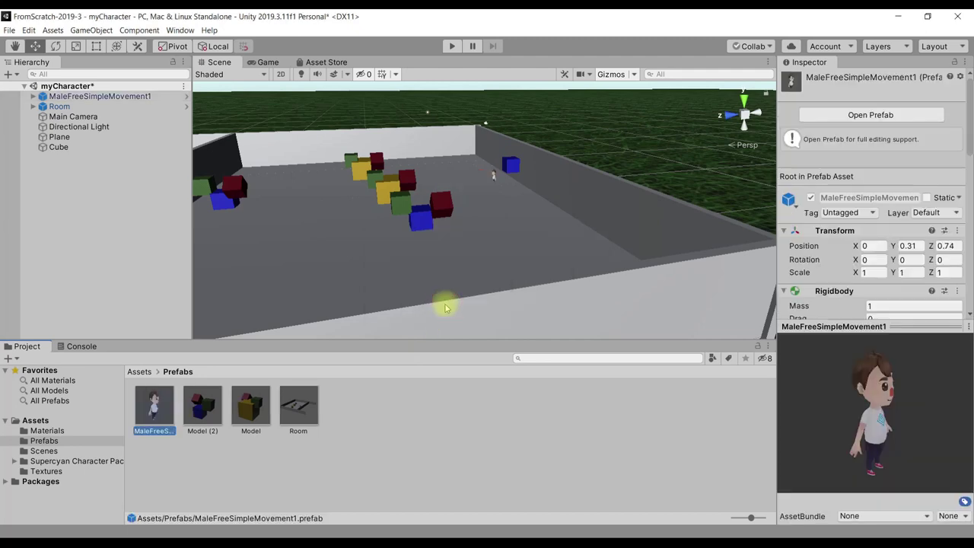
{"action": "left_click", "coordinate": [140, 372]}
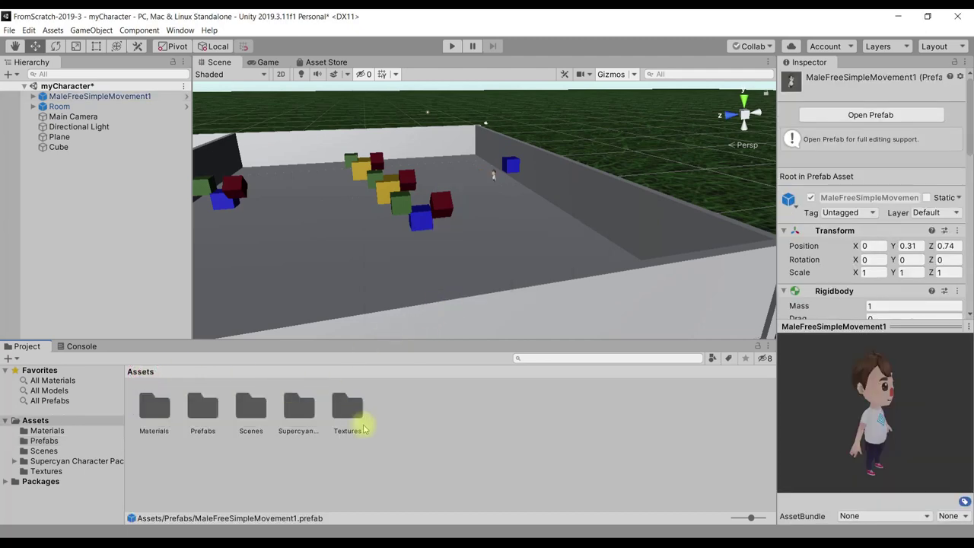
{"action": "double_click", "coordinate": [251, 407]}
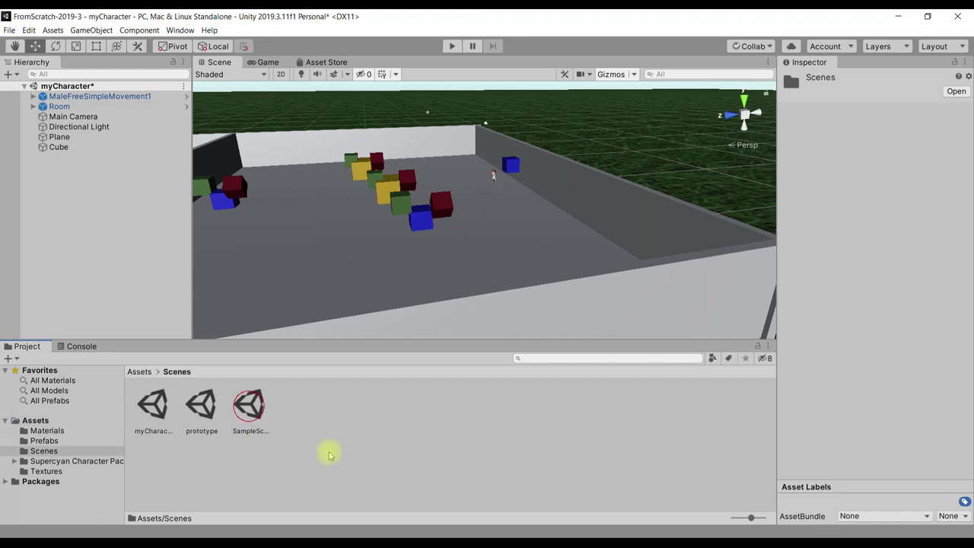
{"action": "double_click", "coordinate": [202, 405]}
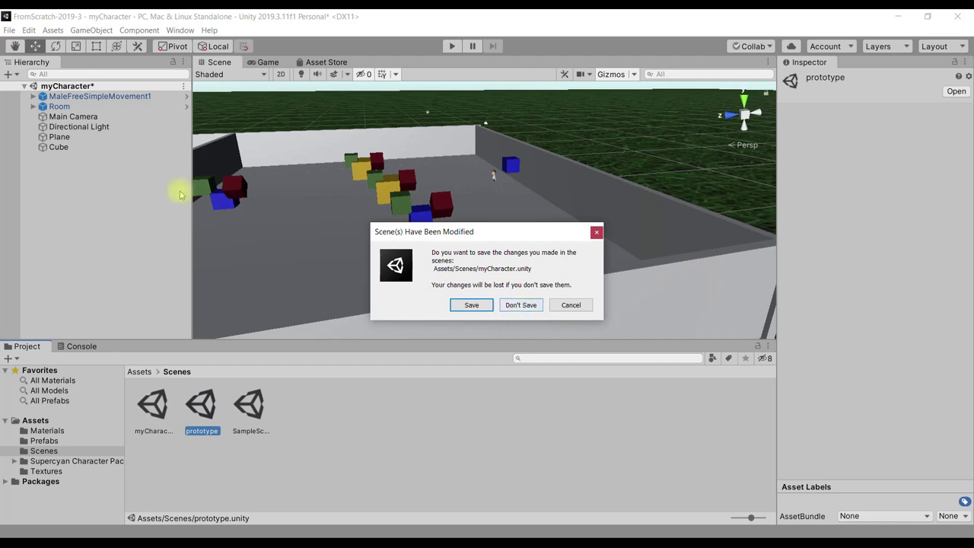
{"action": "left_click", "coordinate": [537, 306]}
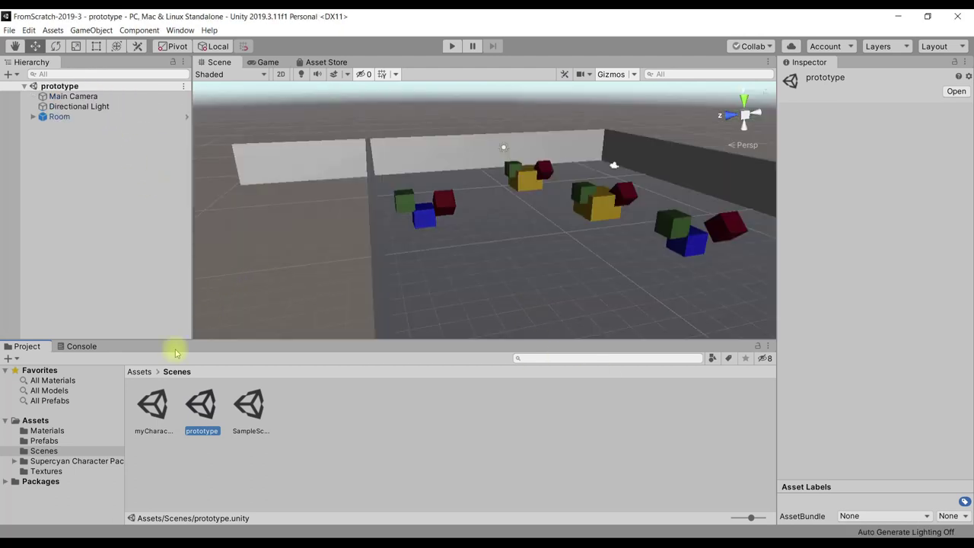
Place the MaleFreeSimpleMovement1 prefab from Prefabs into the prototype scene and enter play mode
{"action": "left_click", "coordinate": [151, 373]}
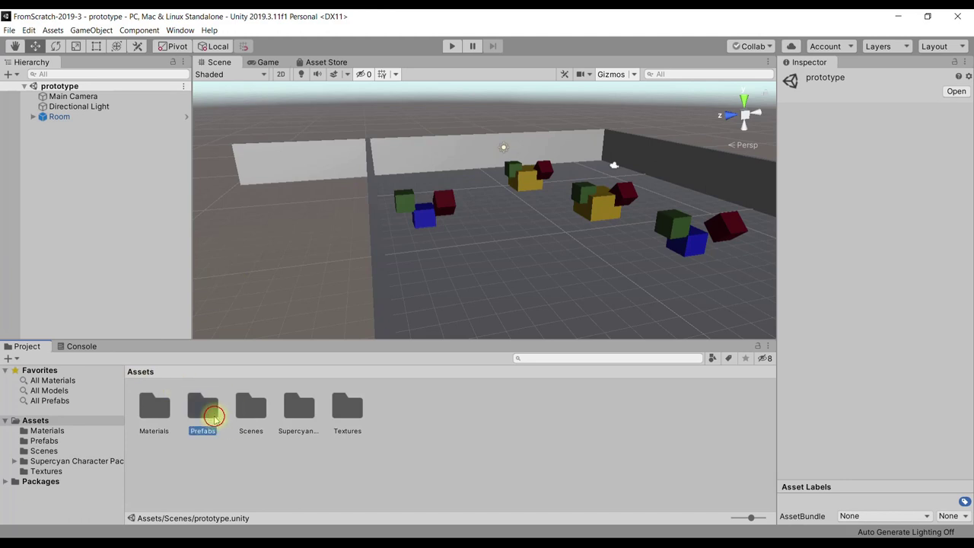
{"action": "double_click", "coordinate": [214, 416]}
{"action": "mouse_move", "coordinate": [152, 403]}
{"action": "left_mouse_down"}
{"action": "mouse_move", "coordinate": [405, 262]}
{"action": "mouse_move", "coordinate": [529, 213]}
{"action": "left_mouse_up"}
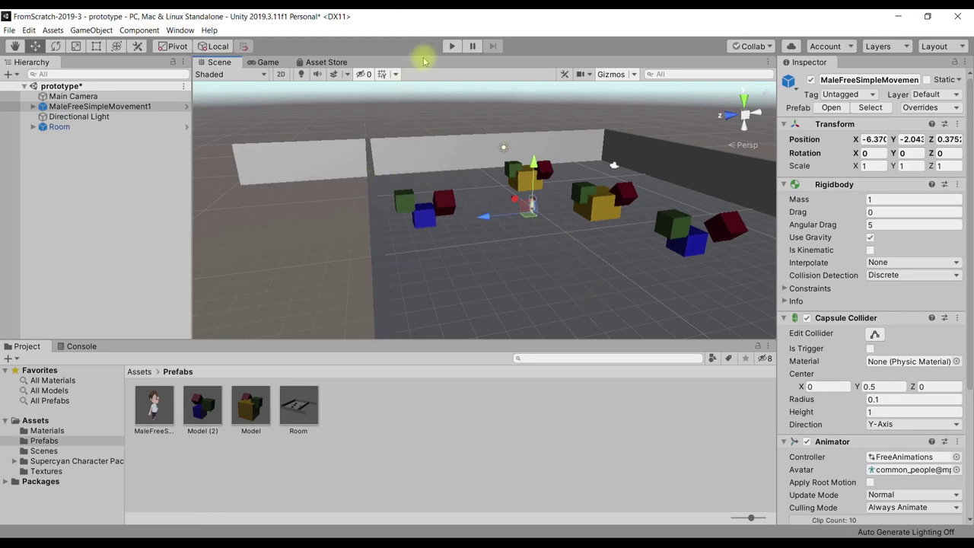
{"action": "left_click", "coordinate": [450, 45]}
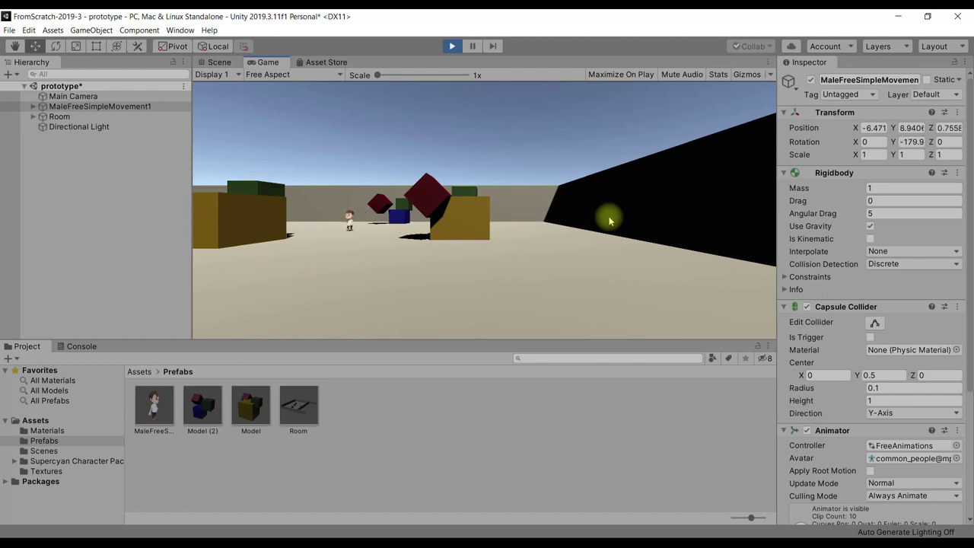
Walk the character around the room with D, S and A, then stop play mode and expand it
{"action": "key", "text": "d"}
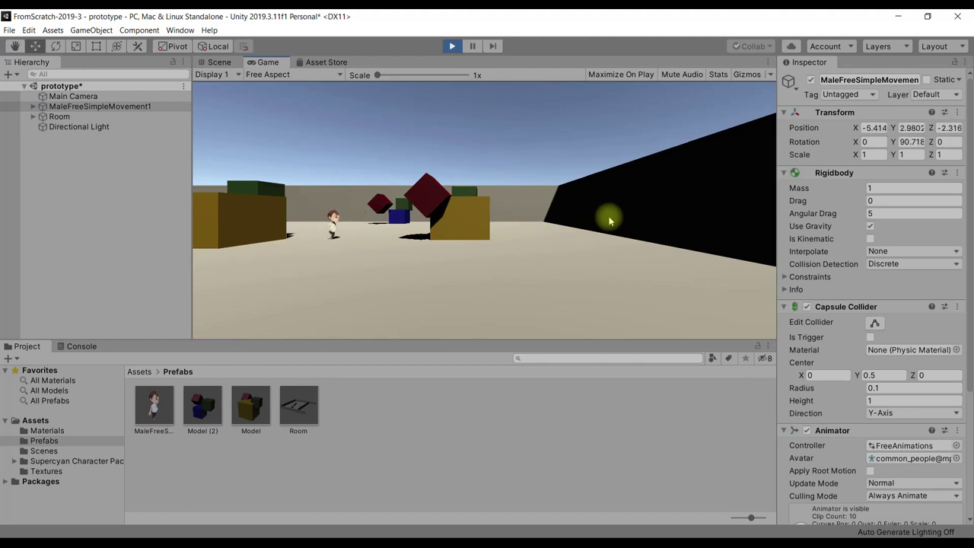
{"action": "key", "text": "s"}
{"action": "key", "text": "a"}
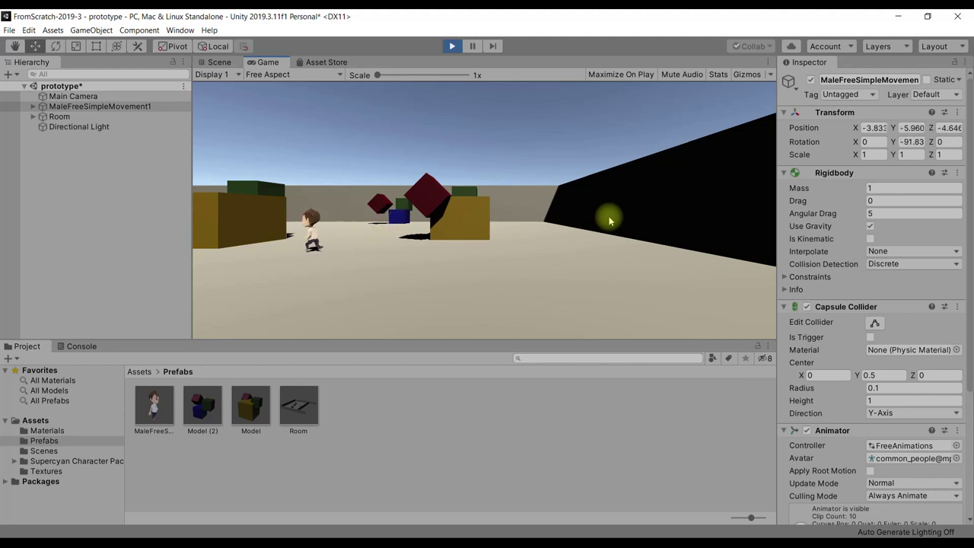
{"action": "key", "text": "d"}
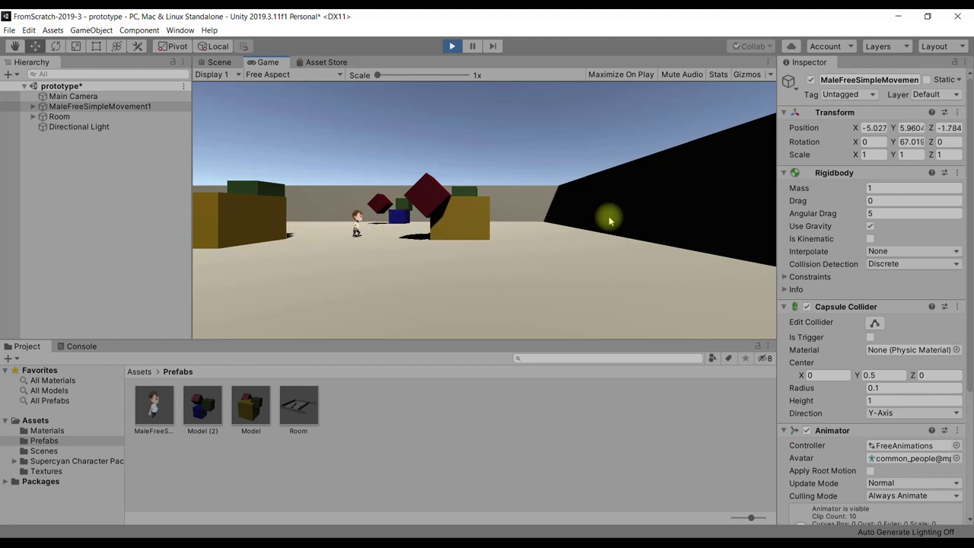
{"action": "key", "text": "ctrl+p"}
{"action": "left_click", "coordinate": [32, 106]}
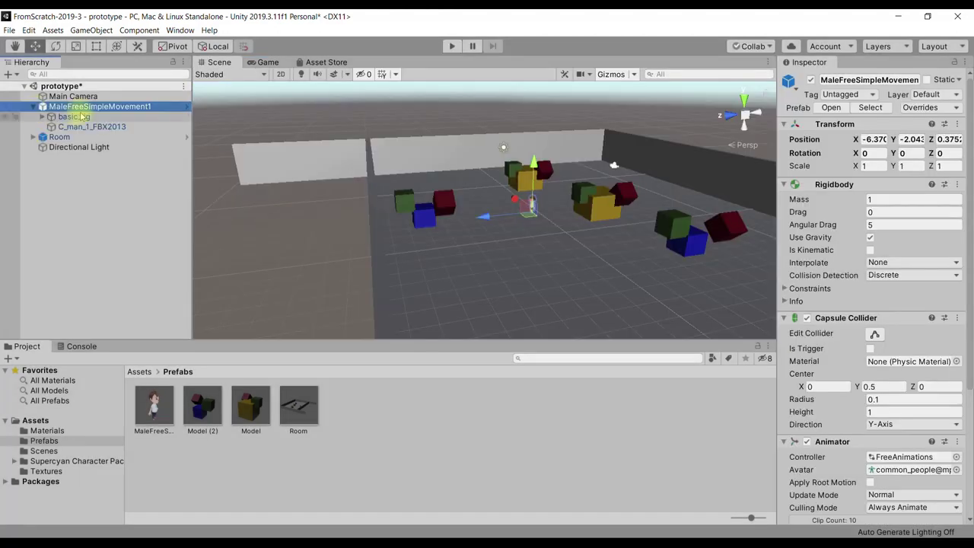
Review the character's Simple Character Control settings in the Inspector, then select Main Camera
{"action": "scroll", "coordinate": [821, 380], "scroll_direction": "down", "scroll_amount": 5}
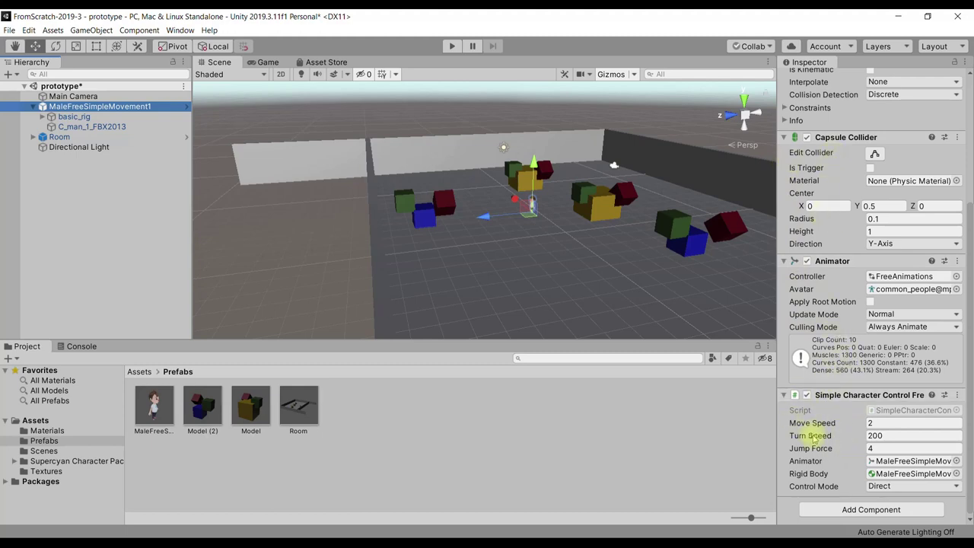
{"action": "scroll", "coordinate": [834, 315], "scroll_direction": "up", "scroll_amount": 3}
{"action": "scroll", "coordinate": [834, 318], "scroll_direction": "up", "scroll_amount": 2}
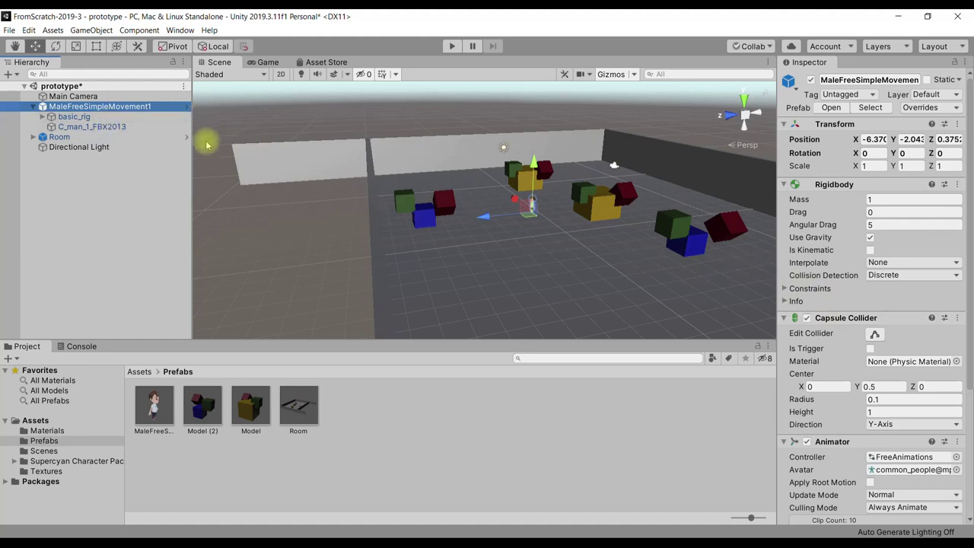
{"action": "left_click", "coordinate": [74, 96]}
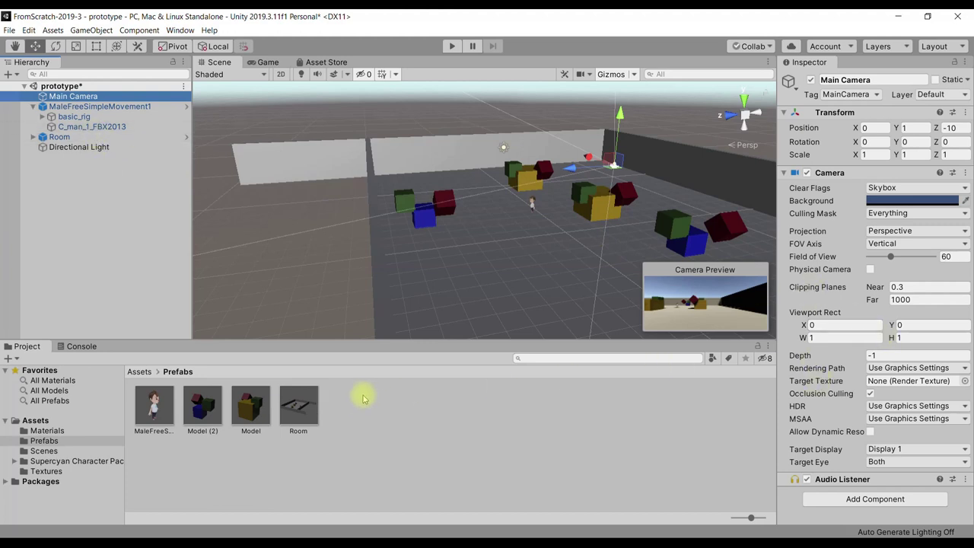
Open the myCharacter scene from Assets > Scenes and select its character
{"action": "left_click", "coordinate": [139, 371]}
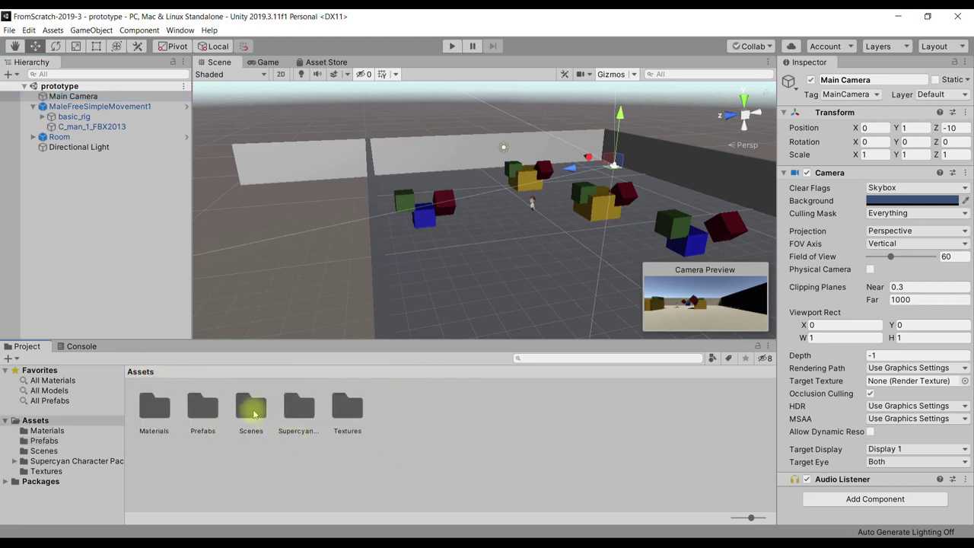
{"action": "double_click", "coordinate": [251, 407]}
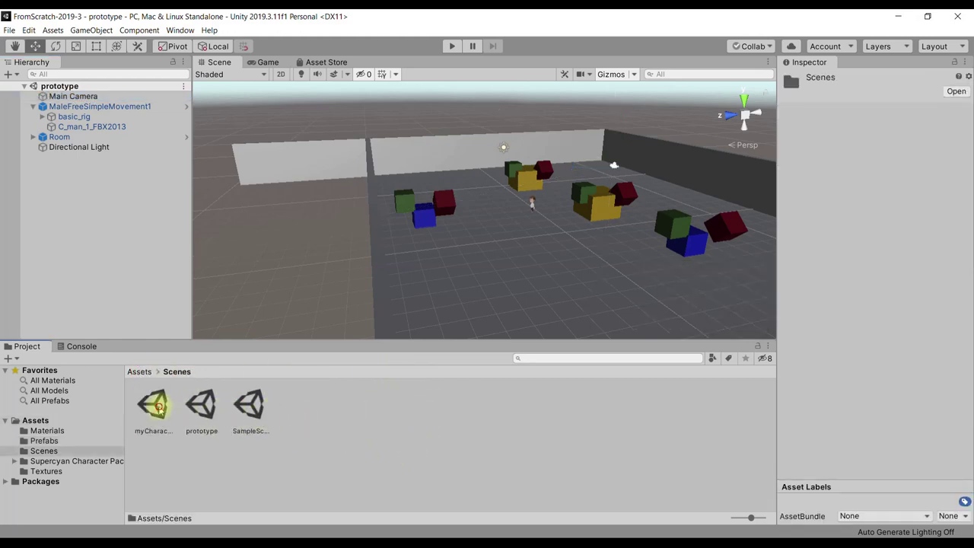
{"action": "double_click", "coordinate": [152, 404]}
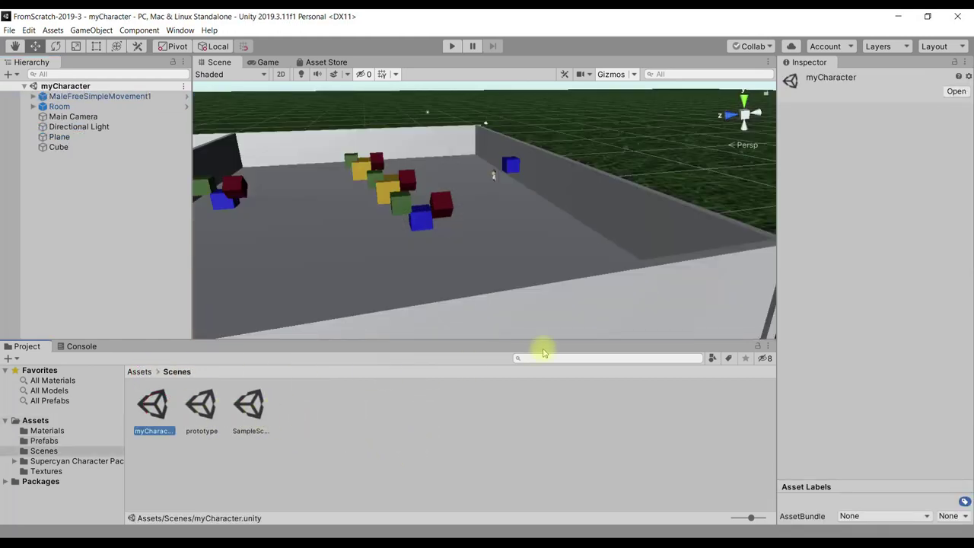
{"action": "left_click", "coordinate": [98, 96]}
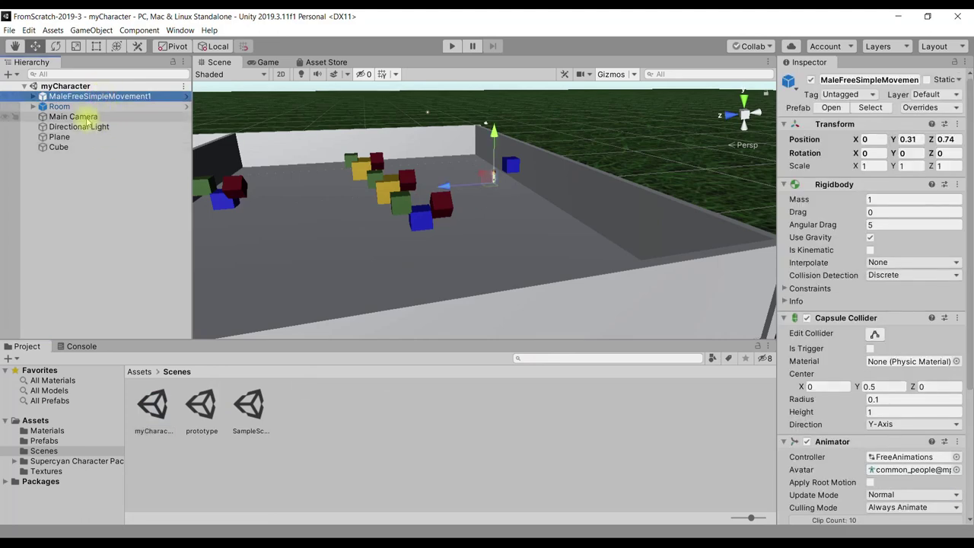
Inspect myCharacter's Main Camera with its Camera component collapsed, then reopen the prototype scene
{"action": "left_click", "coordinate": [84, 118]}
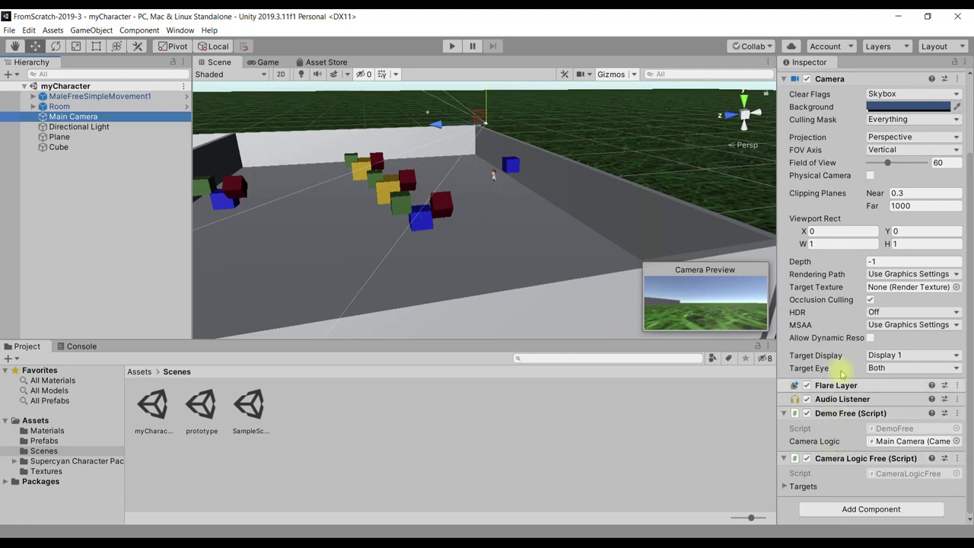
{"action": "scroll", "coordinate": [836, 380], "scroll_direction": "up", "scroll_amount": 3}
{"action": "left_click", "coordinate": [829, 173]}
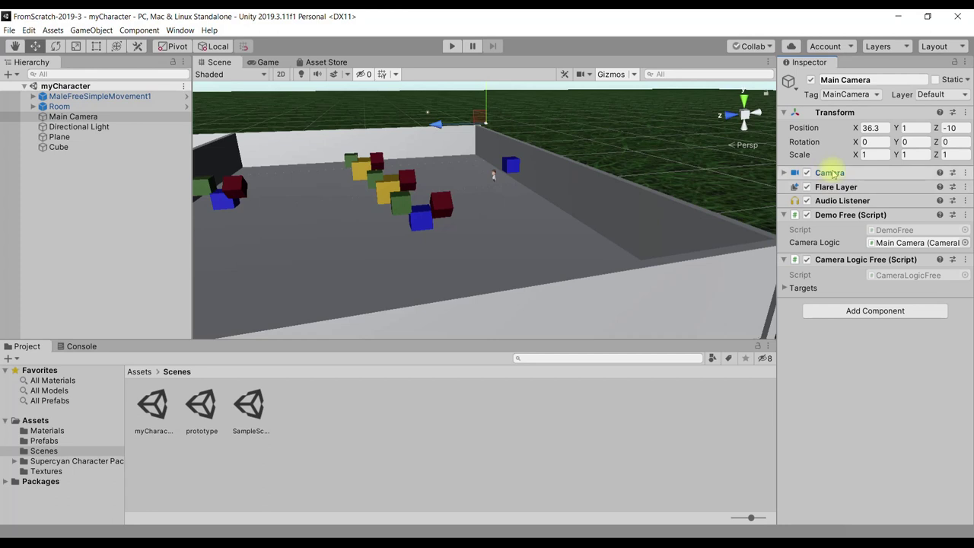
{"action": "left_click_drag", "start_coordinate": [833, 174], "coordinate": [826, 188]}
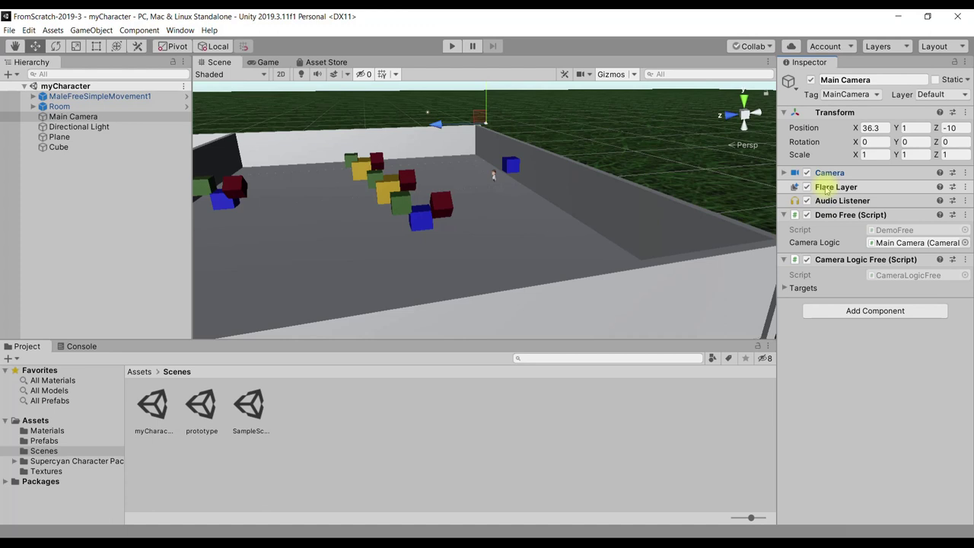
{"action": "left_click_drag", "start_coordinate": [826, 189], "coordinate": [831, 201]}
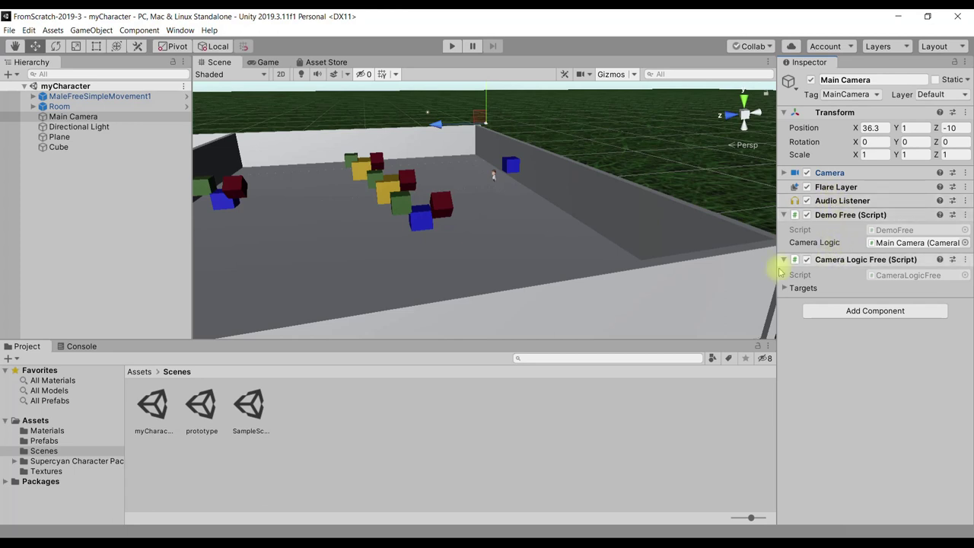
{"action": "double_click", "coordinate": [202, 403]}
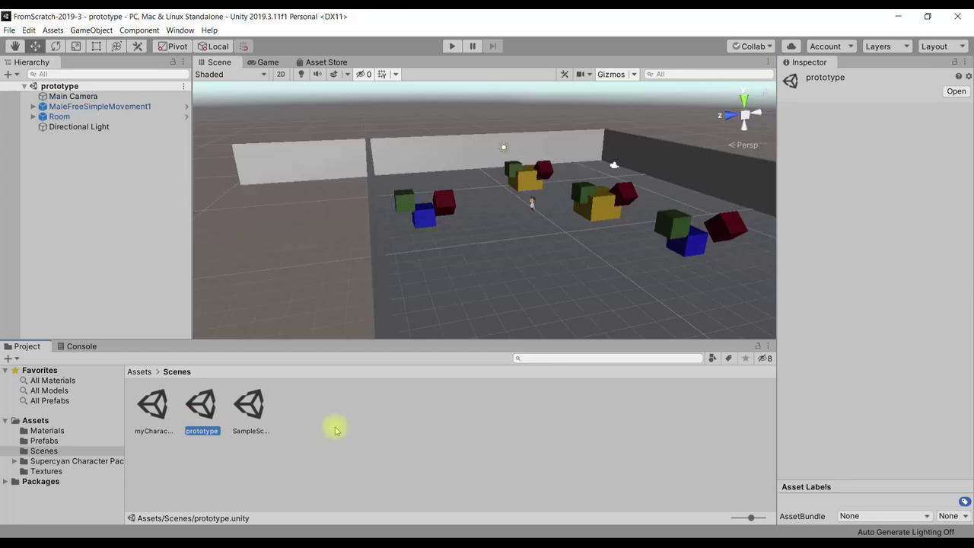
Select the prototype scene's plain Main Camera for comparison, then reopen the myCharacter scene
{"action": "left_click", "coordinate": [74, 97]}
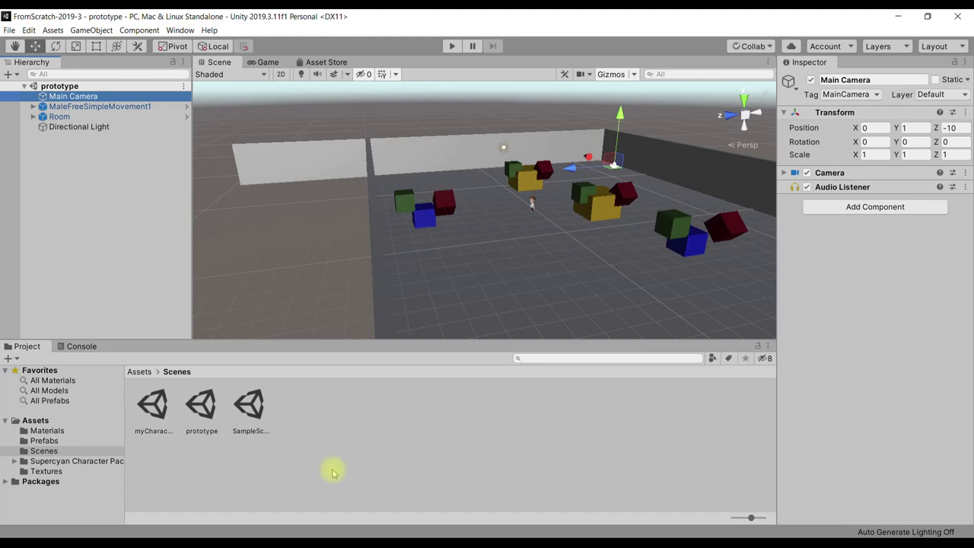
{"action": "double_click", "coordinate": [153, 405]}
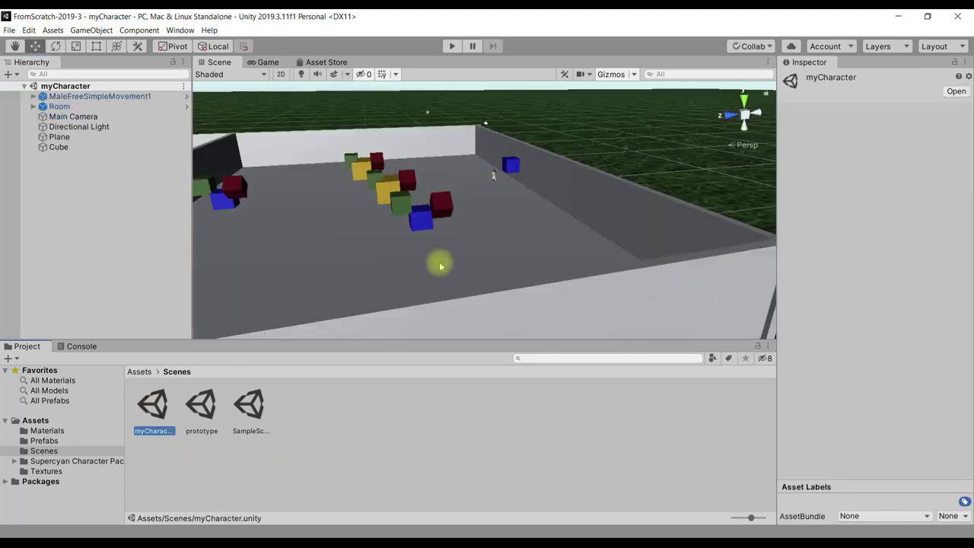
Check that the Main Camera's Camera Logic Free Targets follow the character, then open Prefabs
{"action": "left_click", "coordinate": [97, 116]}
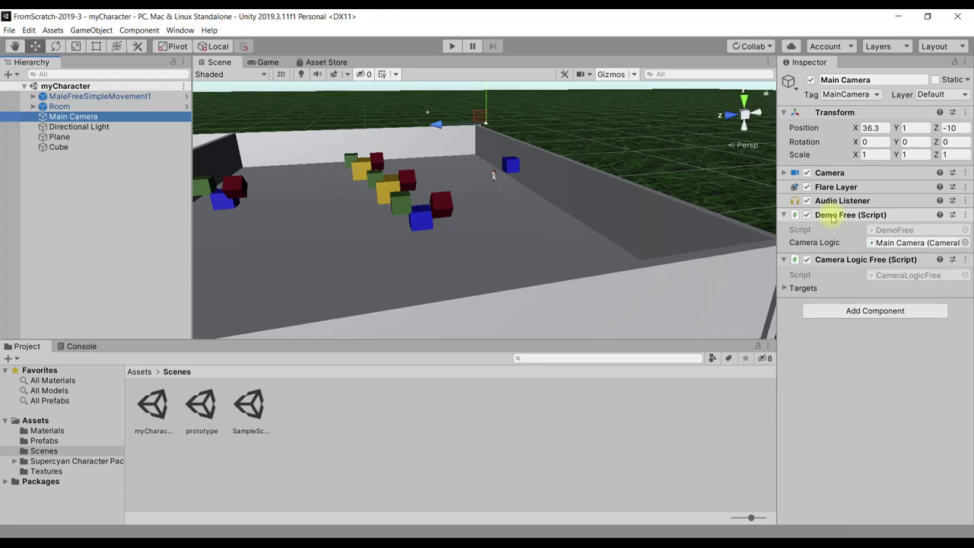
{"action": "left_click", "coordinate": [804, 289]}
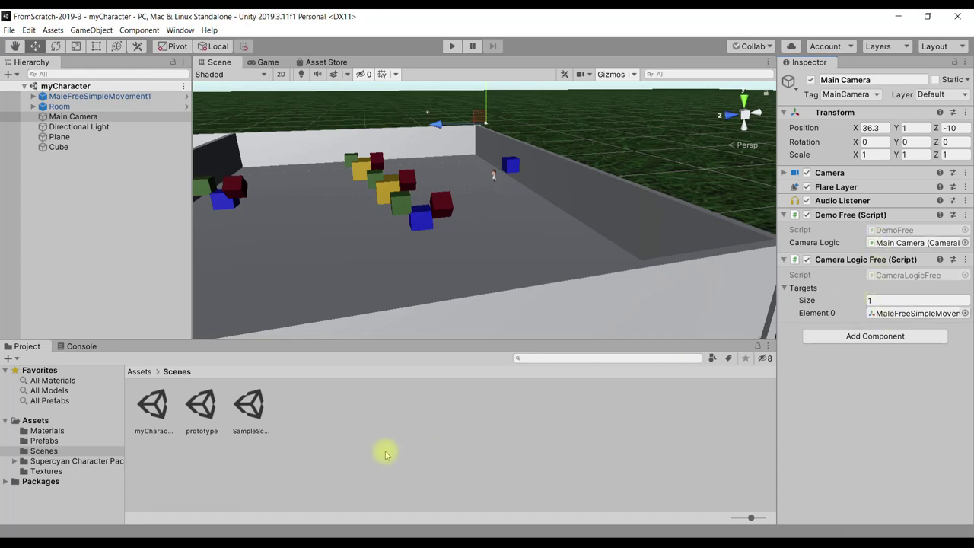
{"action": "left_click", "coordinate": [140, 371]}
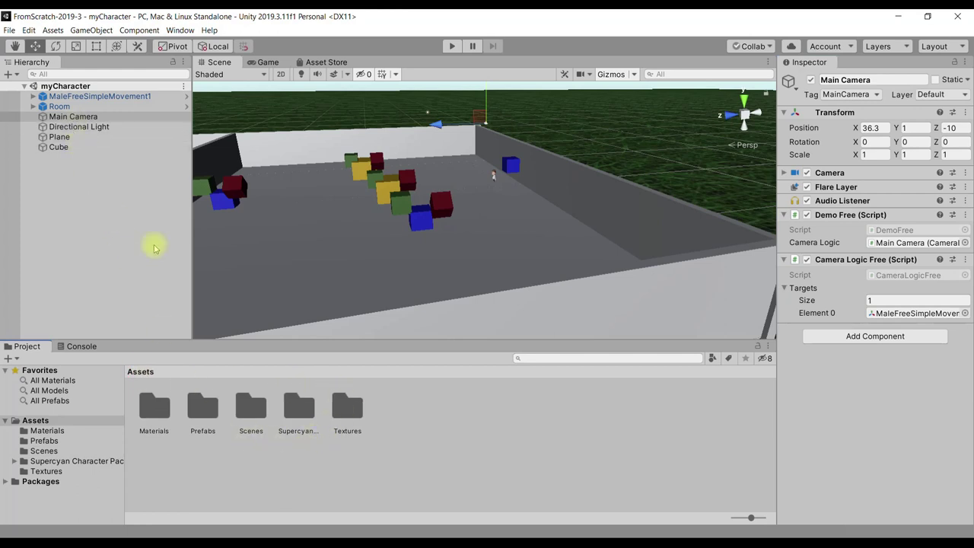
{"action": "double_click", "coordinate": [202, 407]}
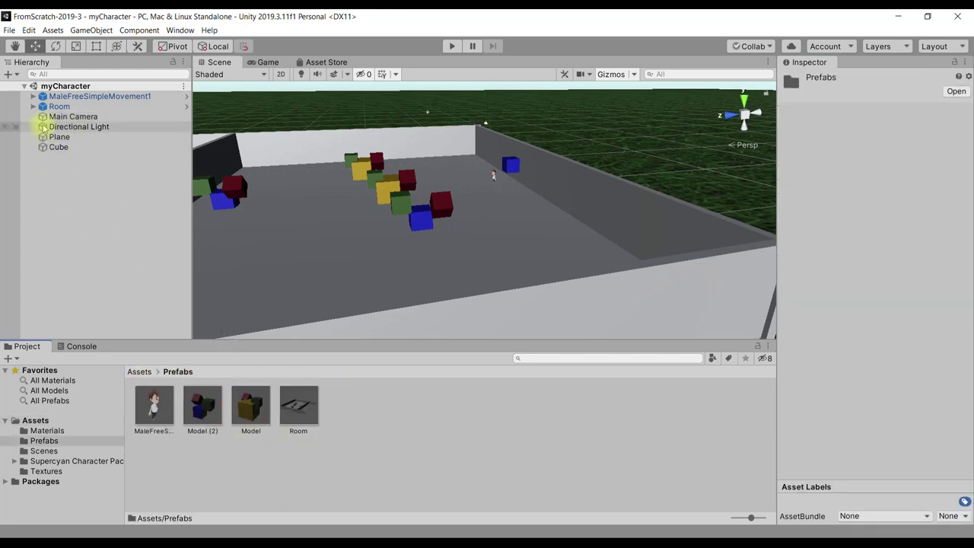
Save the Main Camera as a prefab in Assets/Prefabs, then open the Scenes folder
{"action": "left_click_drag", "start_coordinate": [49, 116], "coordinate": [398, 428]}
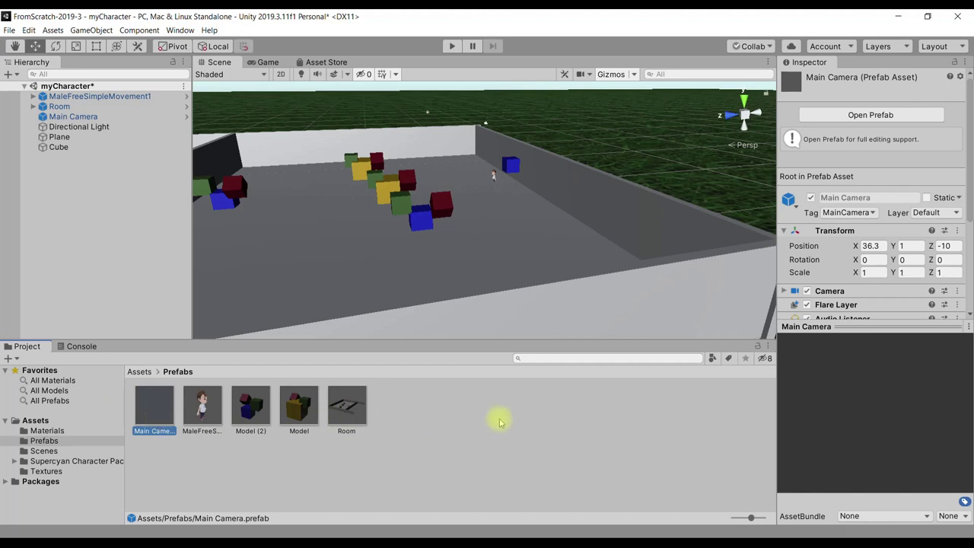
{"action": "left_click", "coordinate": [140, 372]}
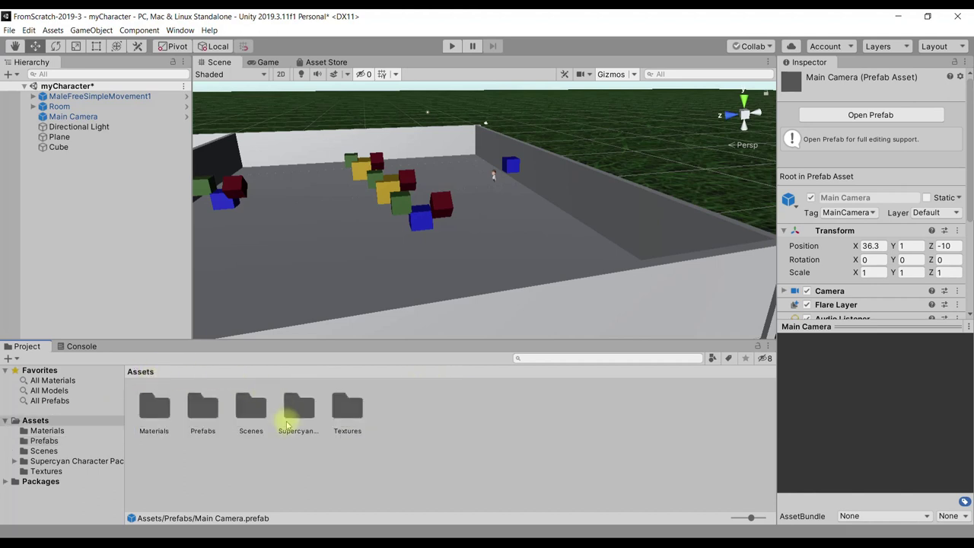
{"action": "double_click", "coordinate": [254, 407]}
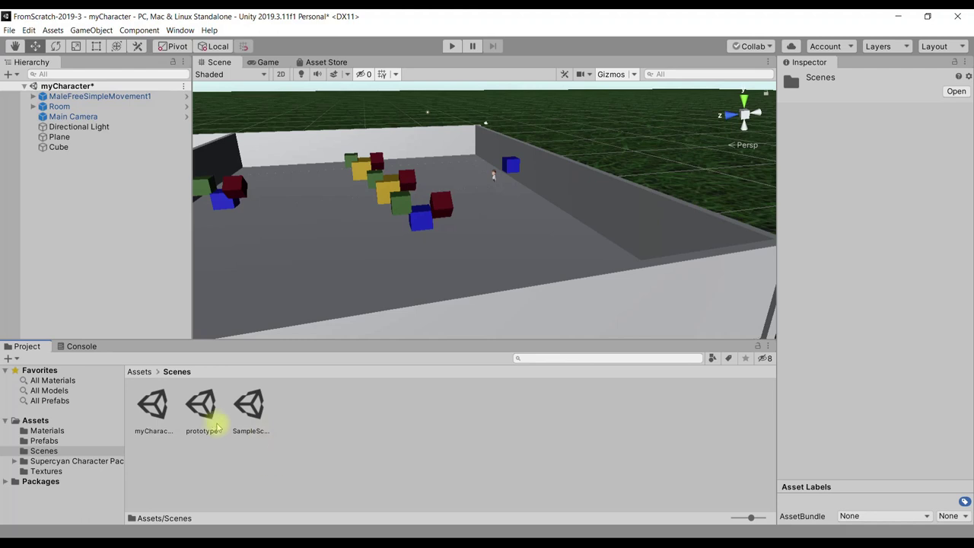
Open the prototype scene choosing Don't Save, then add a Main Camera prefab instance from Prefabs
{"action": "double_click", "coordinate": [201, 405]}
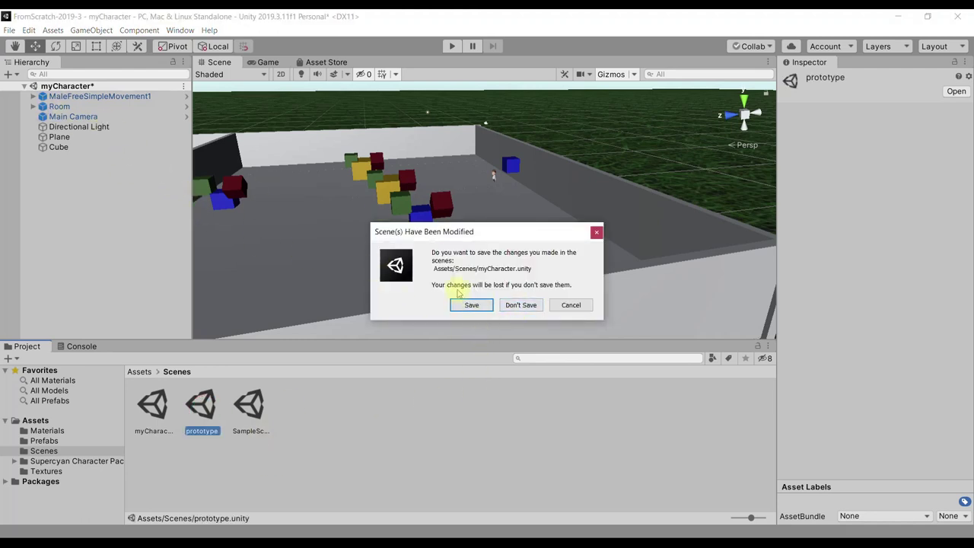
{"action": "left_click", "coordinate": [511, 307]}
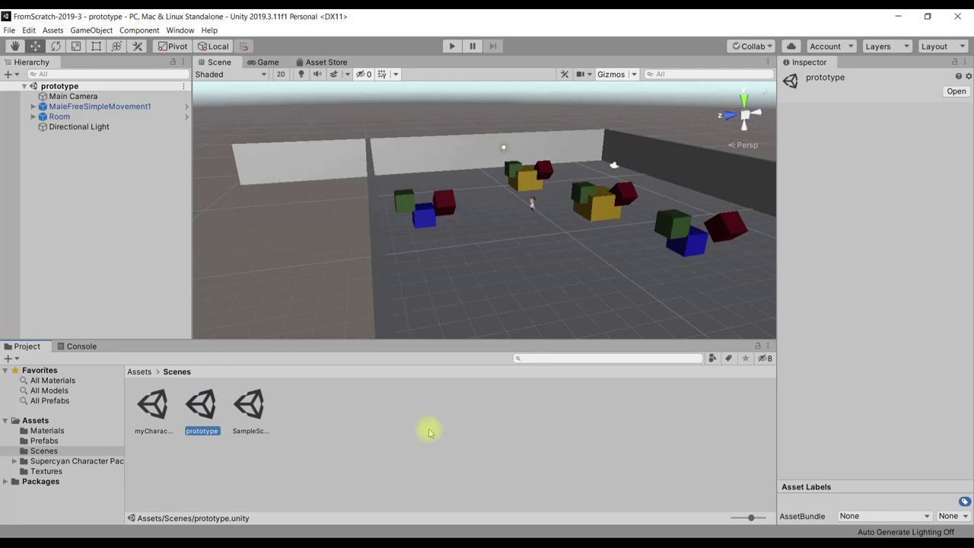
{"action": "left_click", "coordinate": [140, 372]}
{"action": "double_click", "coordinate": [207, 409]}
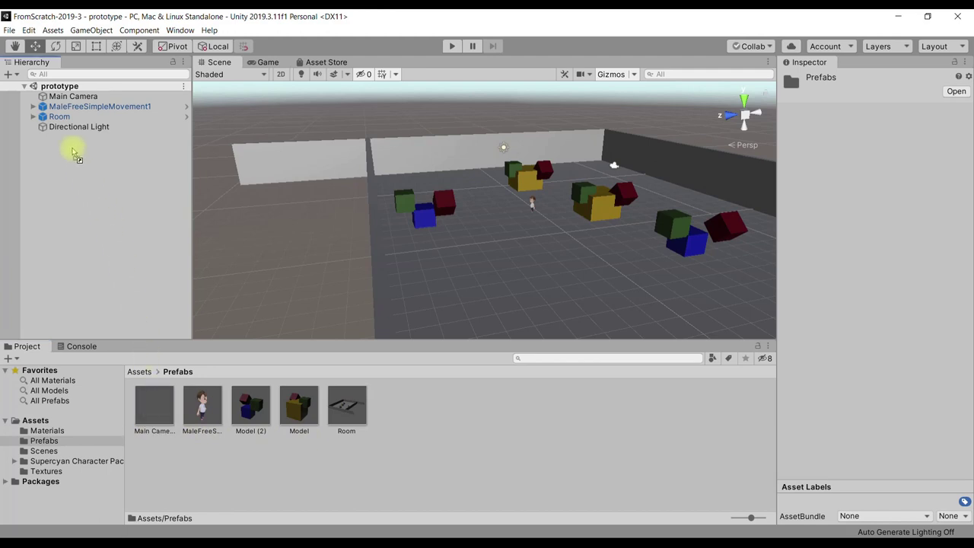
{"action": "left_click_drag", "start_coordinate": [159, 413], "coordinate": [76, 156]}
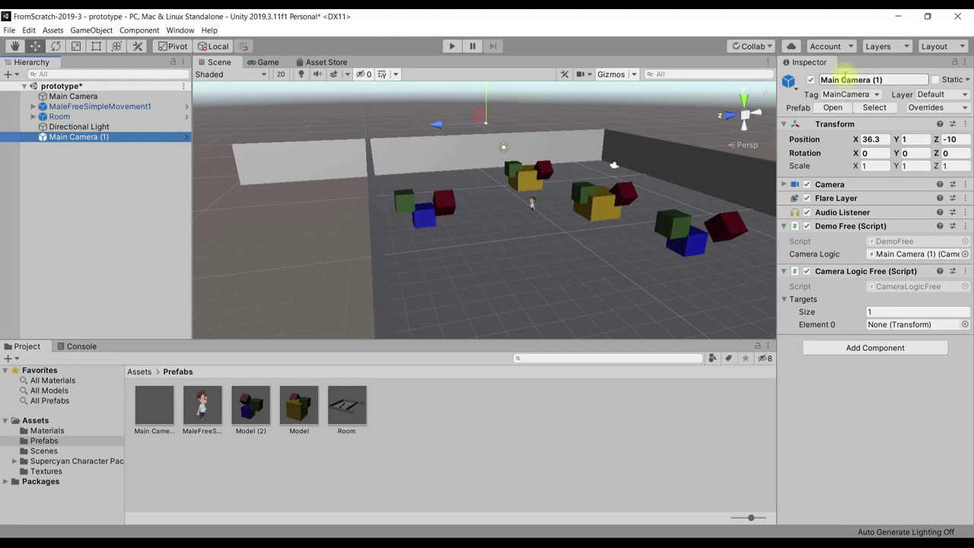
Delete the original Main Camera and make MaleFreeSimpleMovement1 Element 0 of Main Camera (1)'s Camera Logic Free targets
{"action": "left_click", "coordinate": [59, 96]}
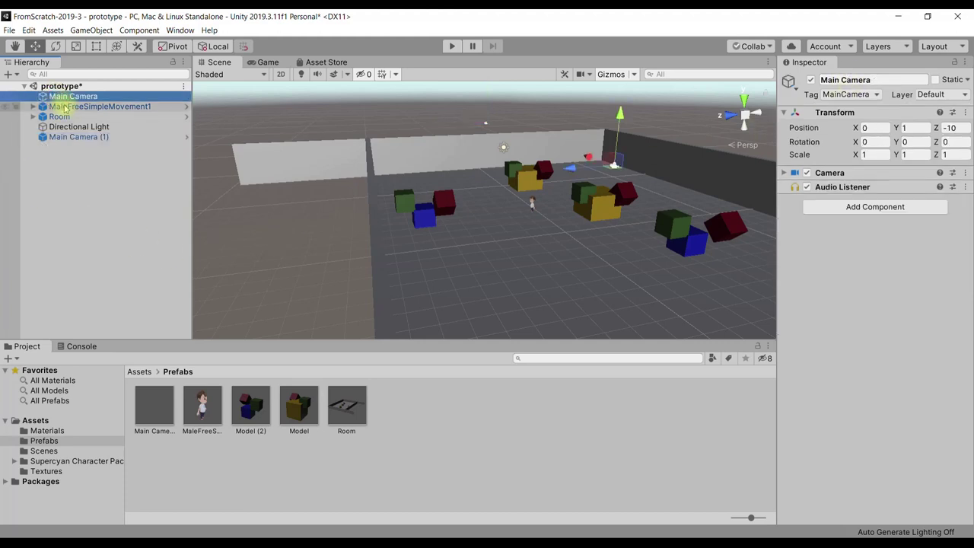
{"action": "key", "text": "Delete"}
{"action": "left_click", "coordinate": [76, 126]}
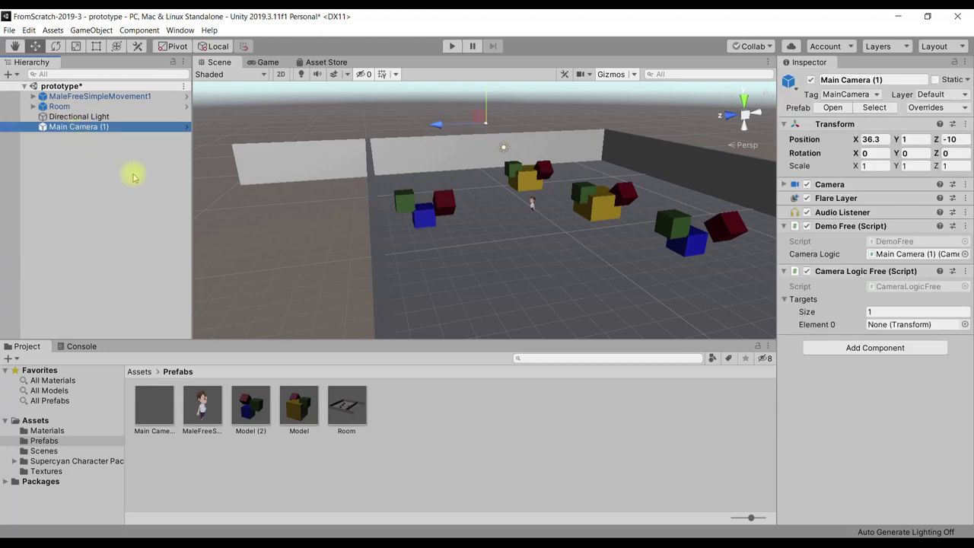
{"action": "left_click", "coordinate": [870, 310]}
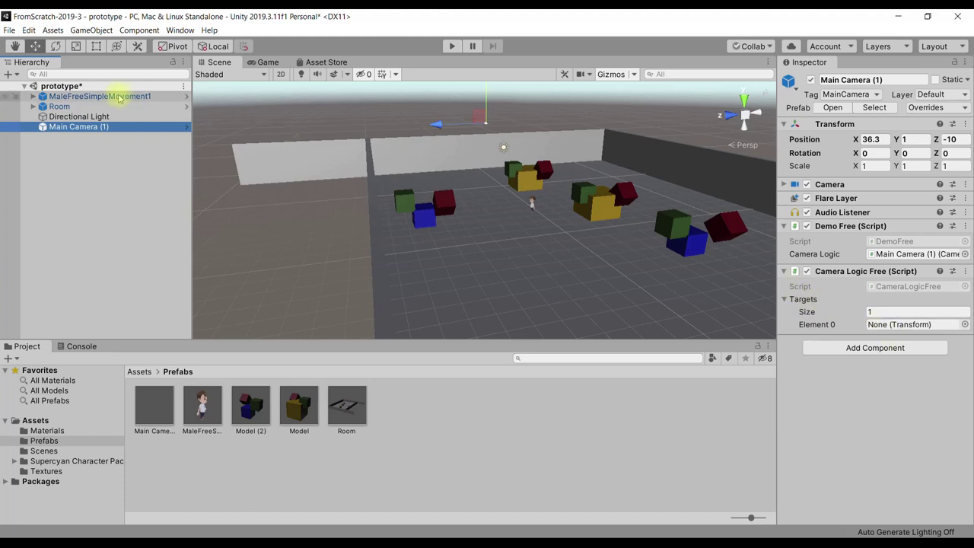
{"action": "left_click_drag", "start_coordinate": [67, 99], "coordinate": [893, 326]}
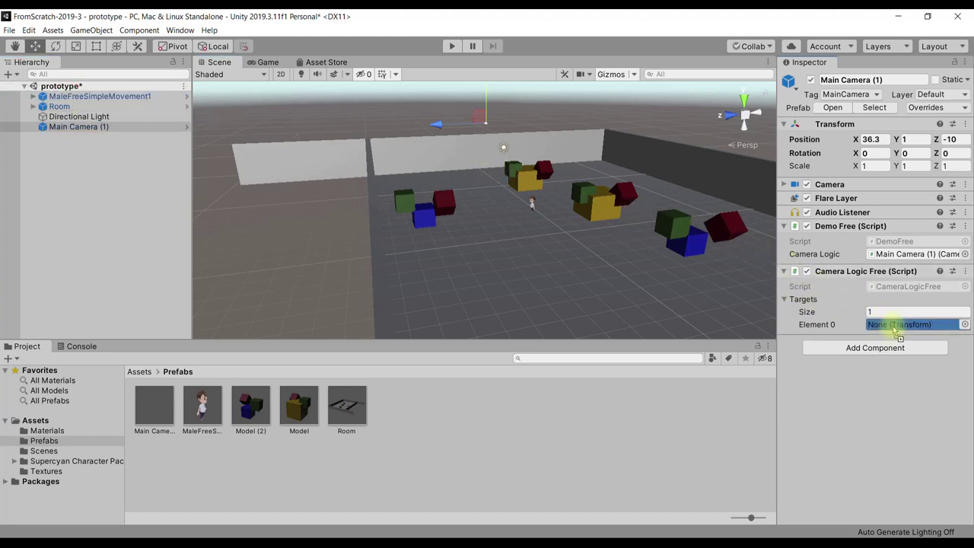
{"action": "left_click_drag", "start_coordinate": [893, 325], "coordinate": [889, 325]}
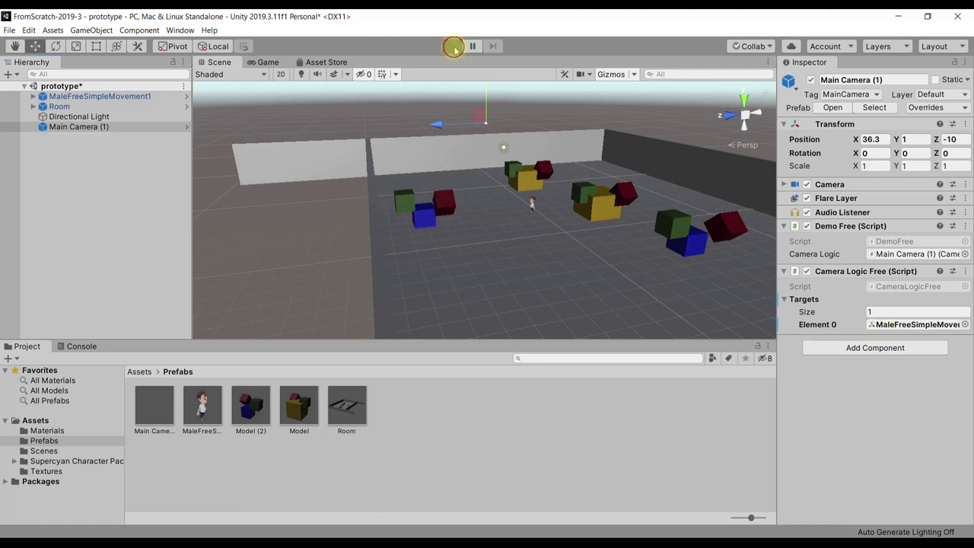
Play the game and run the character forward and left with W and A to test the camera
{"action": "left_click", "coordinate": [453, 47]}
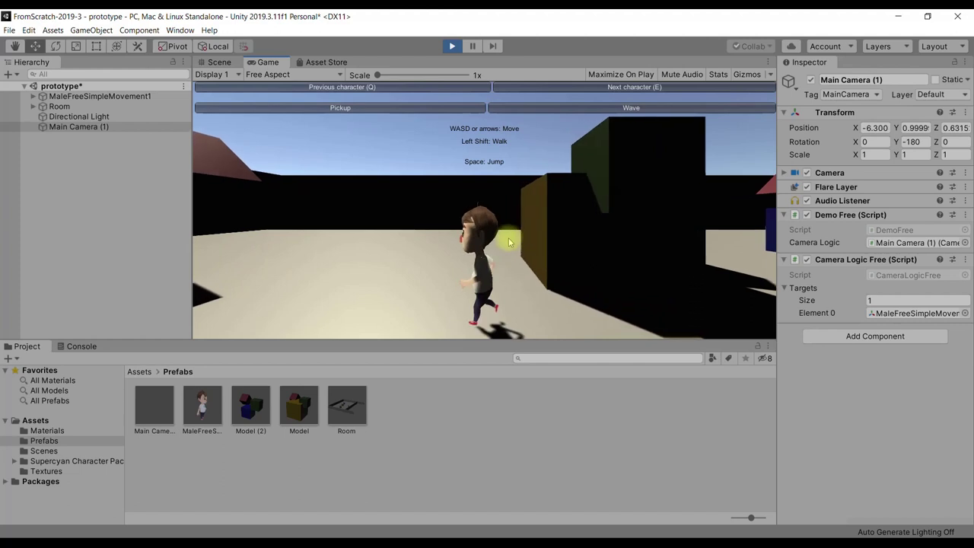
{"action": "key", "text": "w"}
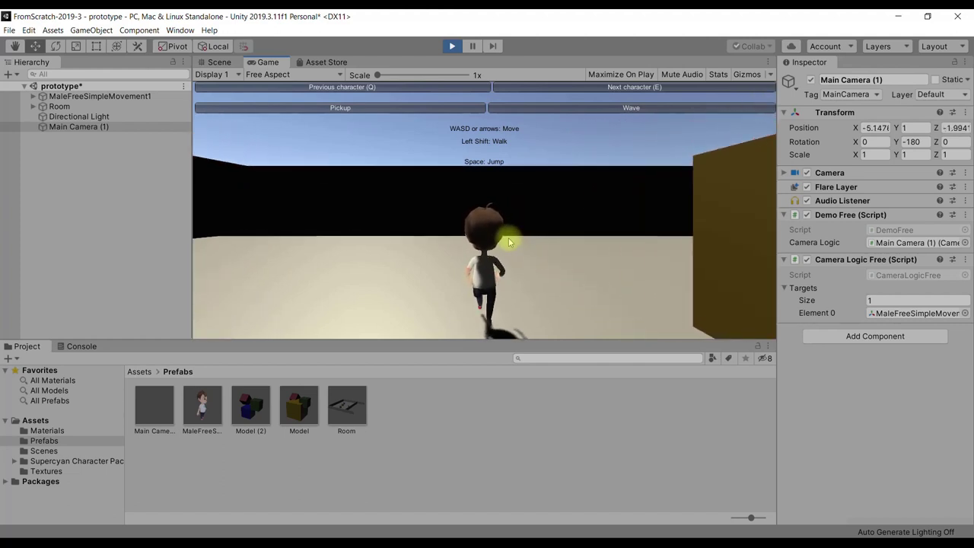
{"action": "key", "text": "a"}
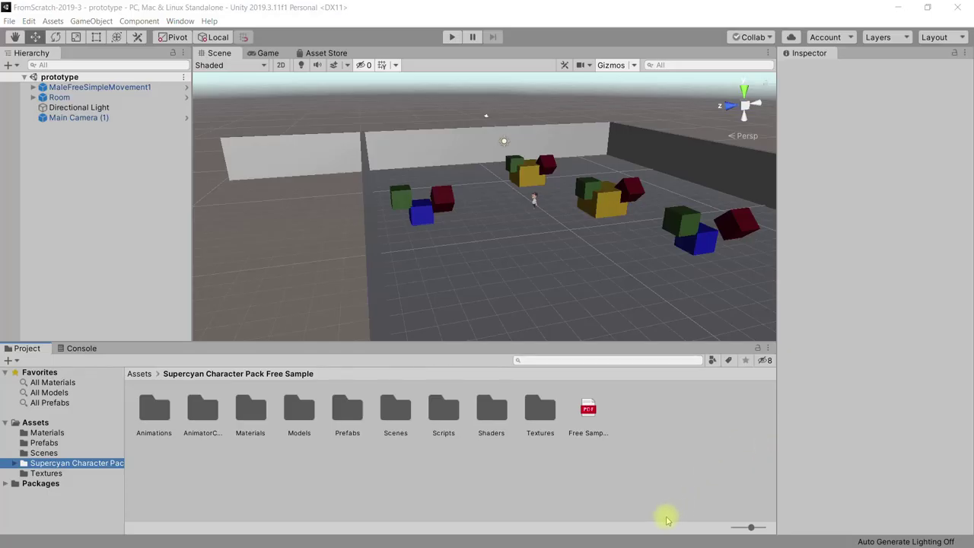
Open the project's Assets/Prefabs folder and open the Model (2) prefab for editing
{"action": "double_click", "coordinate": [347, 411]}
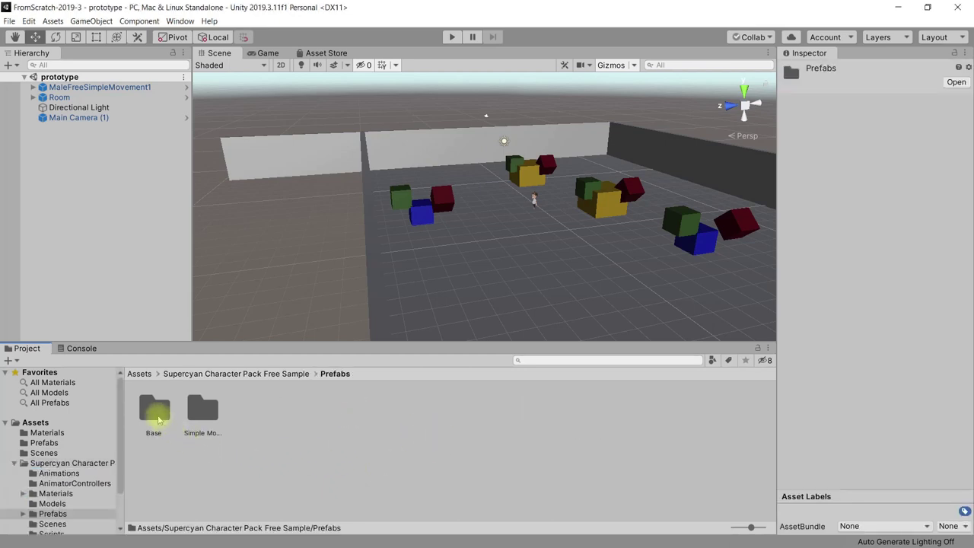
{"action": "left_click", "coordinate": [131, 375]}
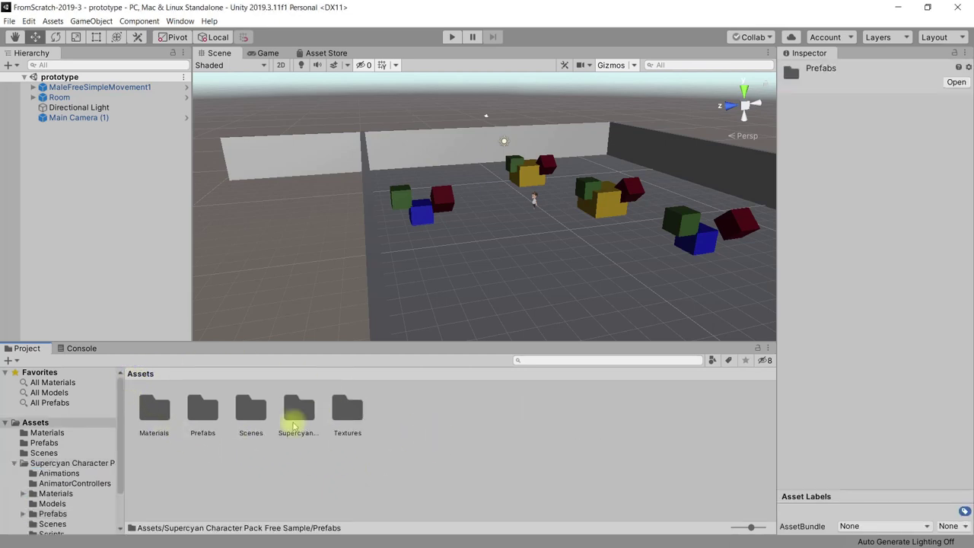
{"action": "left_click", "coordinate": [204, 412]}
{"action": "double_click", "coordinate": [204, 414]}
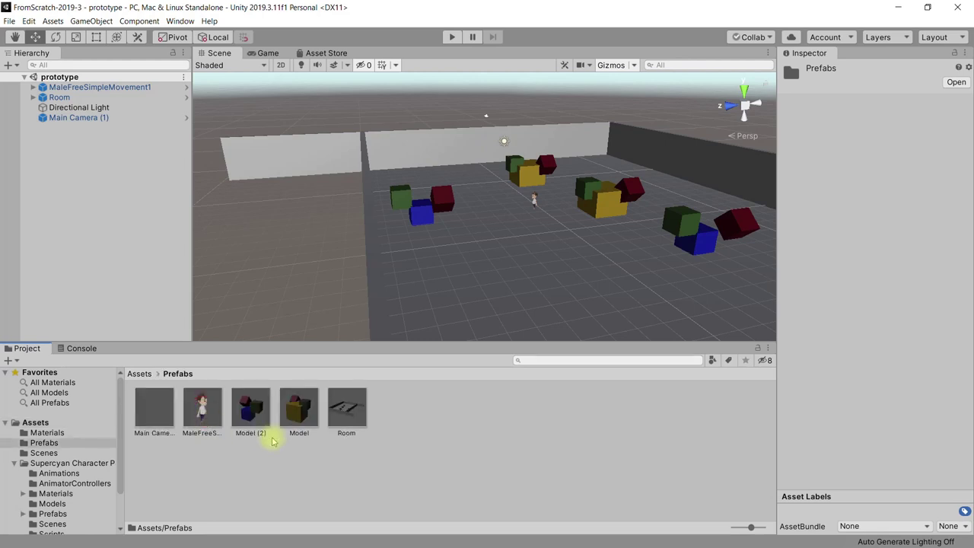
{"action": "left_click", "coordinate": [255, 411]}
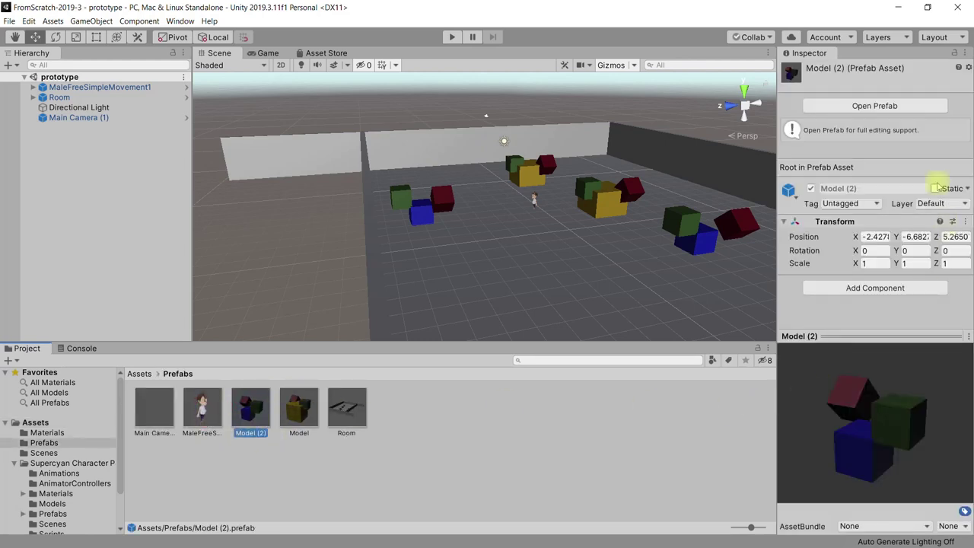
{"action": "left_click", "coordinate": [852, 108]}
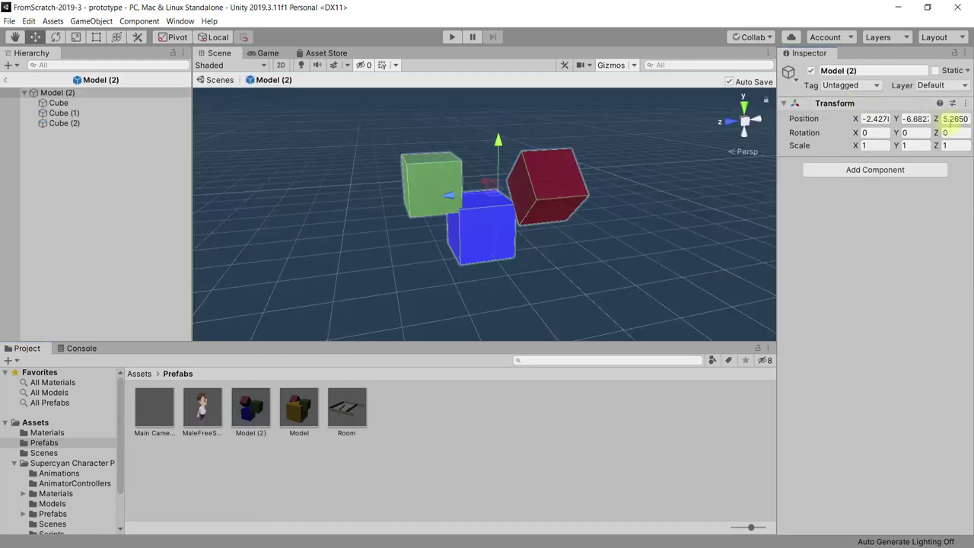
Open the Room prefab from the scene, enter its nested Model (2), then return to the scene
{"action": "left_click", "coordinate": [5, 81]}
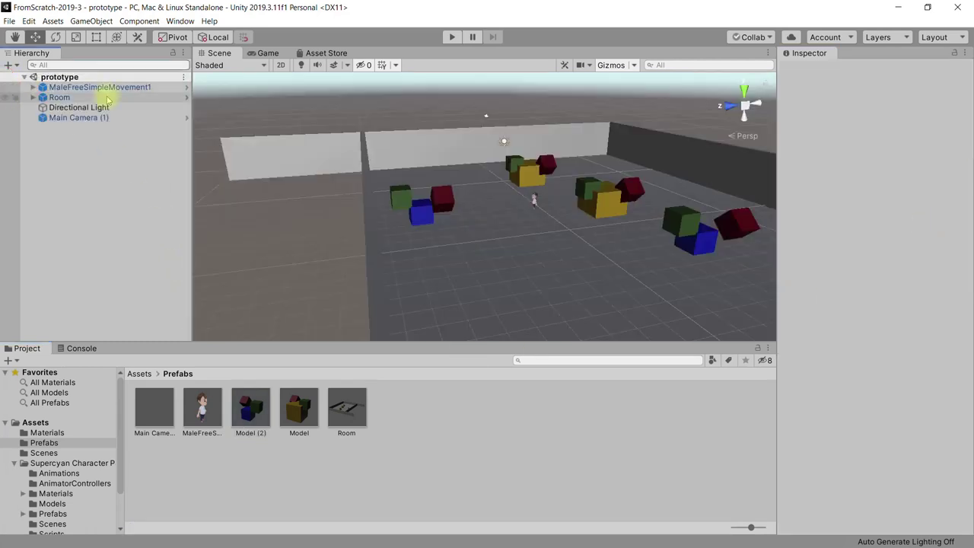
{"action": "left_click", "coordinate": [60, 97]}
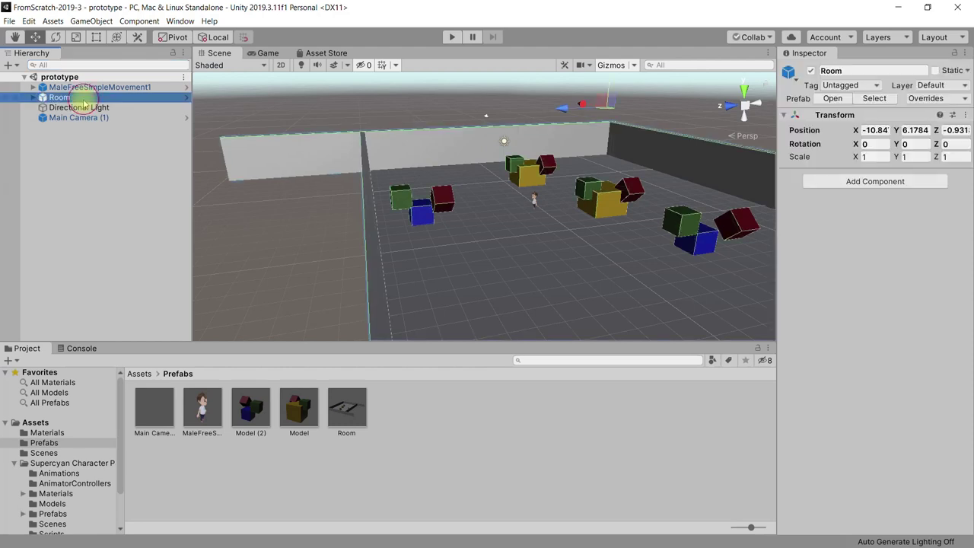
{"action": "left_click", "coordinate": [188, 98]}
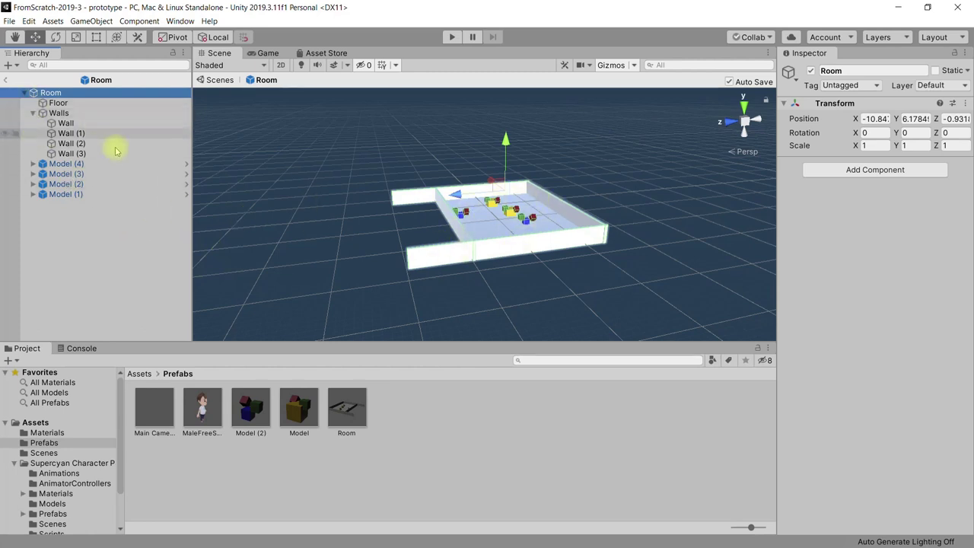
{"action": "left_click", "coordinate": [186, 163]}
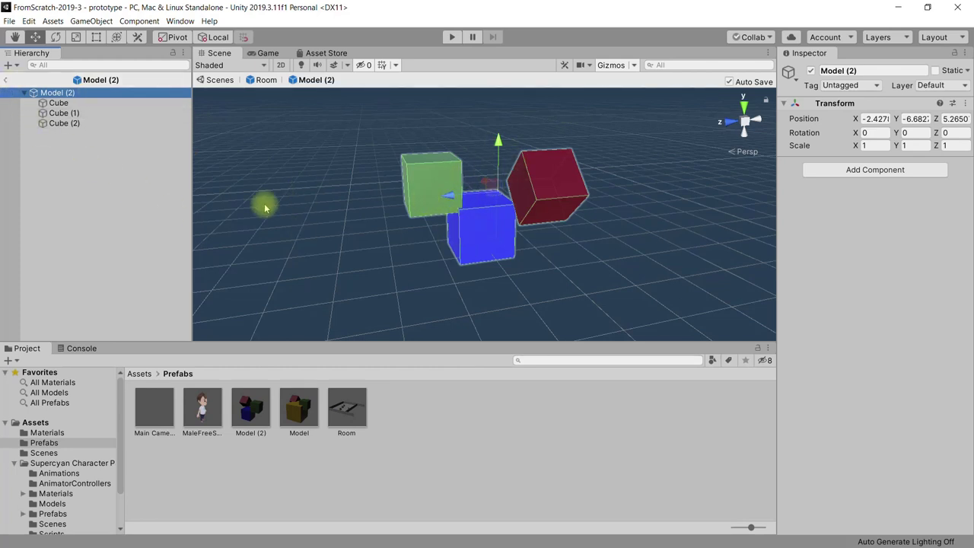
{"action": "left_click", "coordinate": [6, 80]}
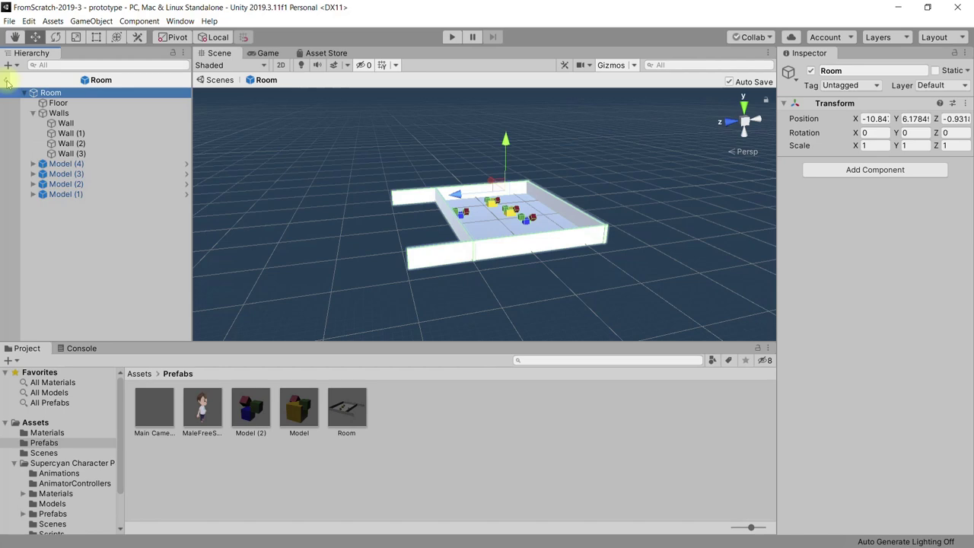
{"action": "left_click", "coordinate": [6, 80]}
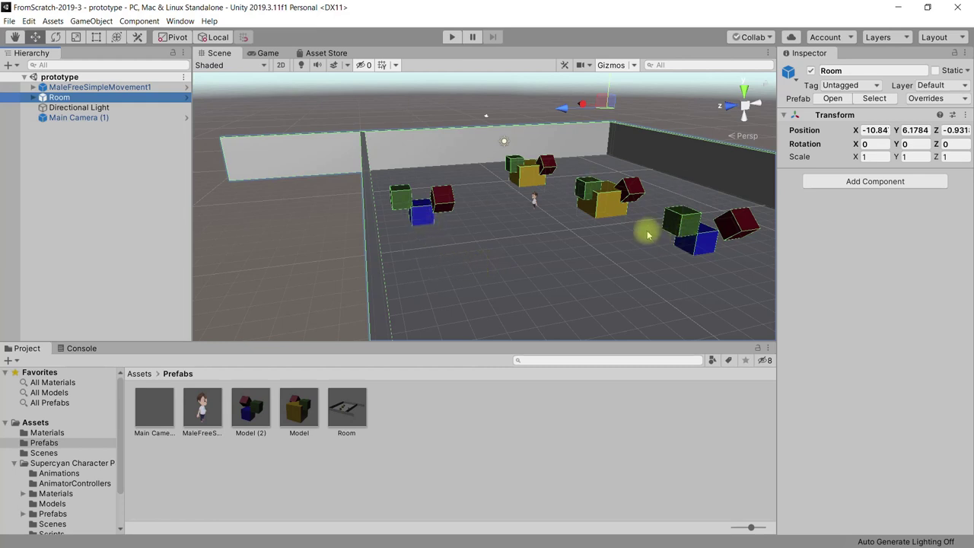
Expand Room and move the Model (4) cube group toward the lower right
{"action": "middle_click_drag", "start_coordinate": [597, 239], "coordinate": [548, 266]}
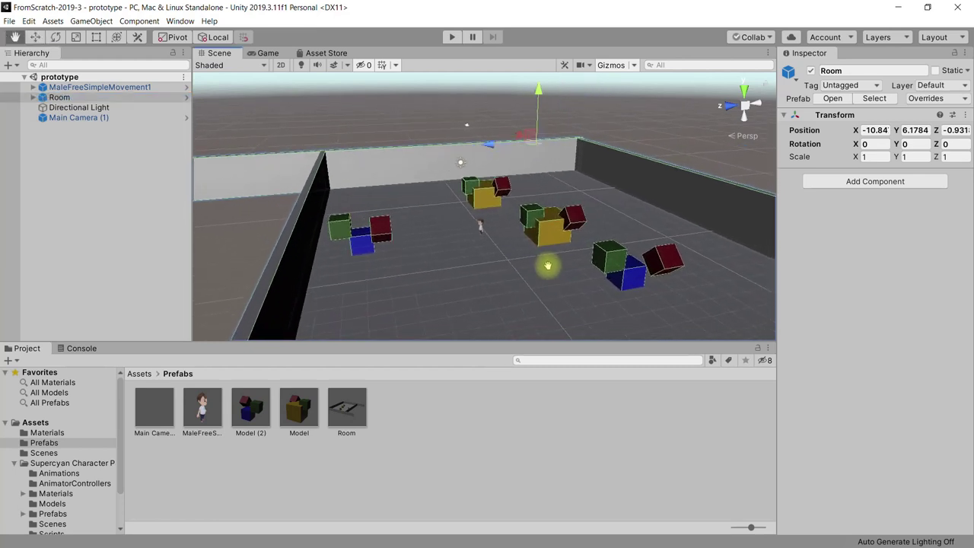
{"action": "left_click", "coordinate": [33, 98]}
{"action": "left_click", "coordinate": [135, 127]}
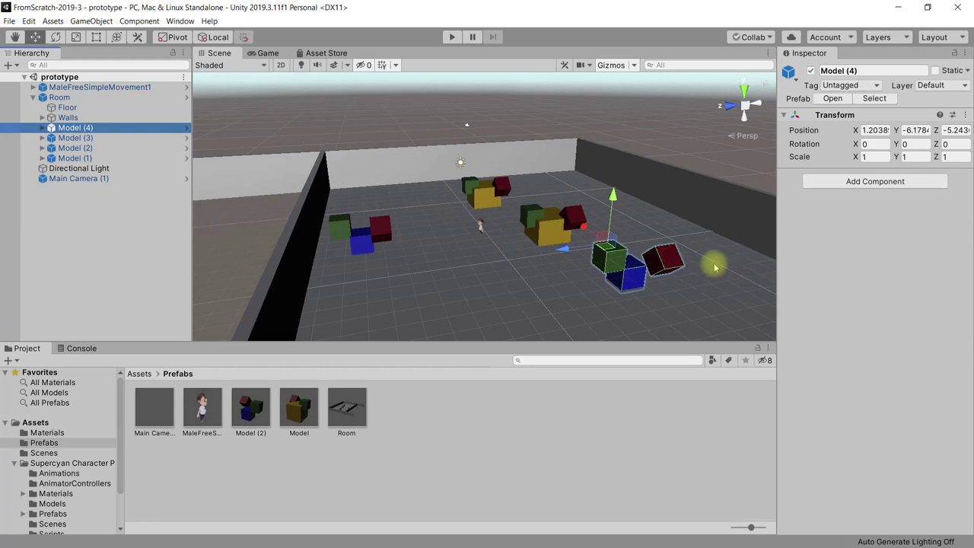
{"action": "left_click_drag", "start_coordinate": [590, 237], "coordinate": [626, 254]}
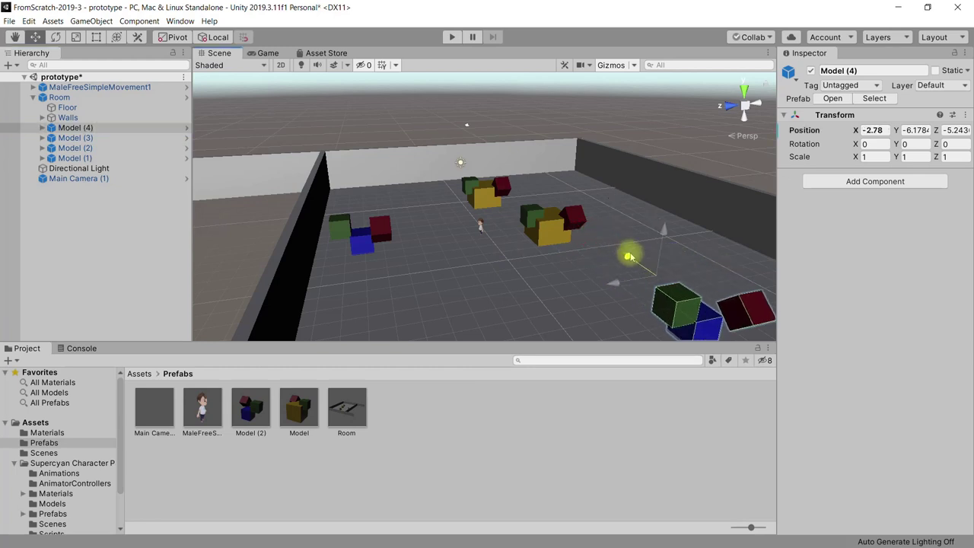
Select Model (2), Model (3) and Model (4) in turn to compare their cube groups
{"action": "left_click", "coordinate": [543, 228]}
{"action": "left_click", "coordinate": [97, 148]}
{"action": "left_click", "coordinate": [543, 225]}
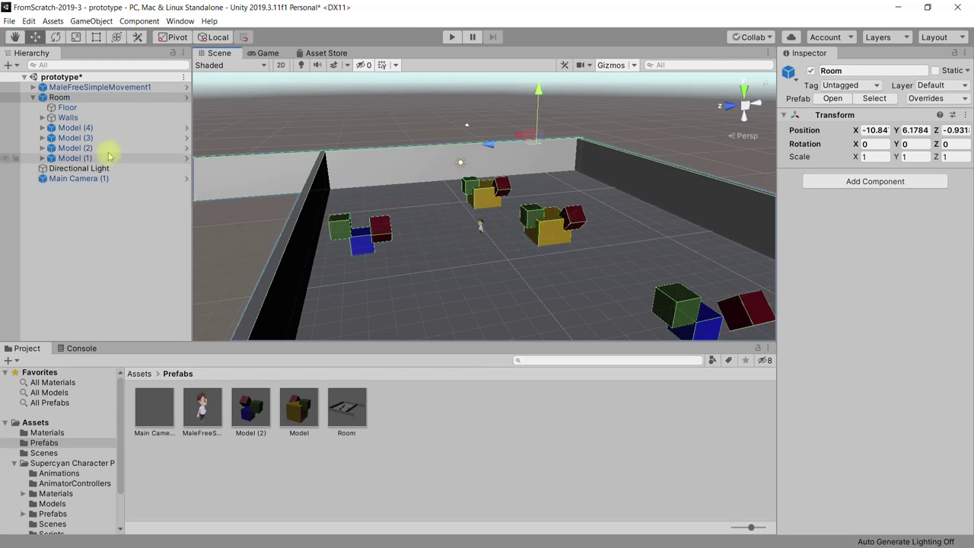
{"action": "left_click", "coordinate": [104, 149]}
{"action": "left_click", "coordinate": [99, 137]}
{"action": "left_click", "coordinate": [100, 127]}
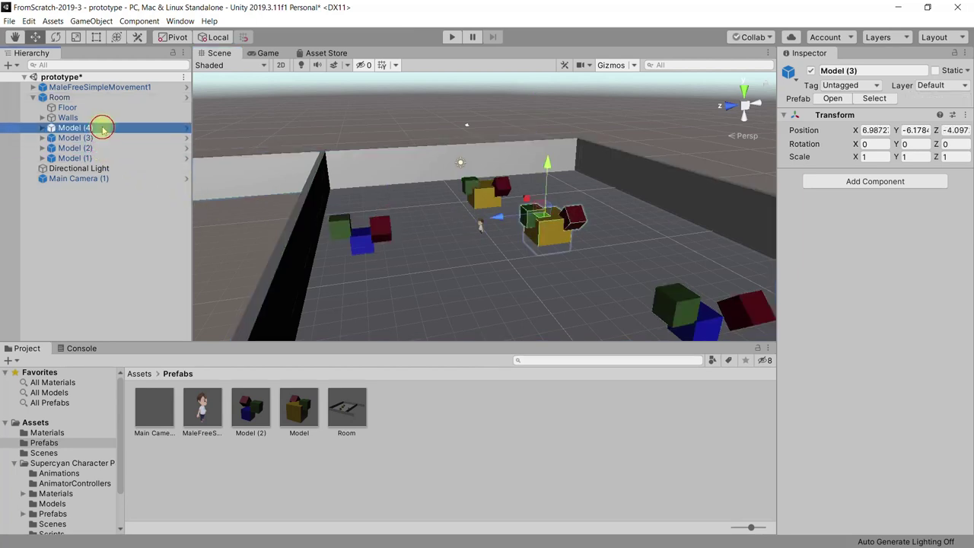
{"action": "left_click", "coordinate": [130, 138]}
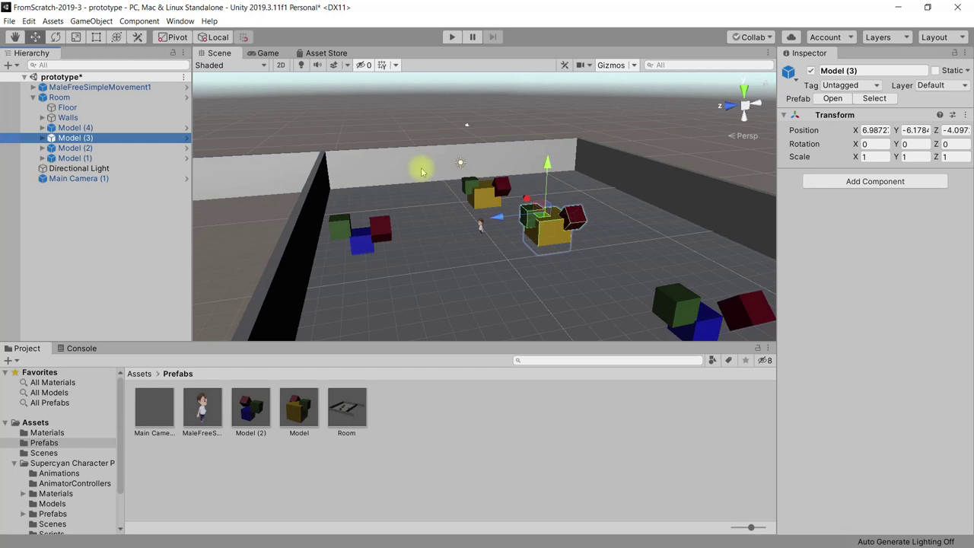
{"action": "left_click", "coordinate": [99, 127]}
{"action": "left_click", "coordinate": [99, 138]}
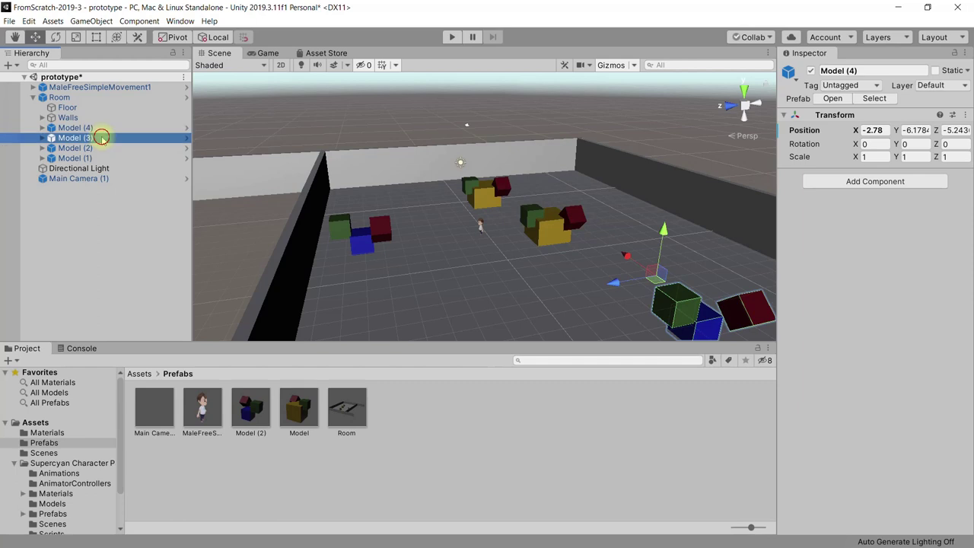
{"action": "left_click", "coordinate": [102, 148]}
Compare Model (1) with the others, then select Model (1) and its Inspector name field
{"action": "left_click", "coordinate": [102, 158]}
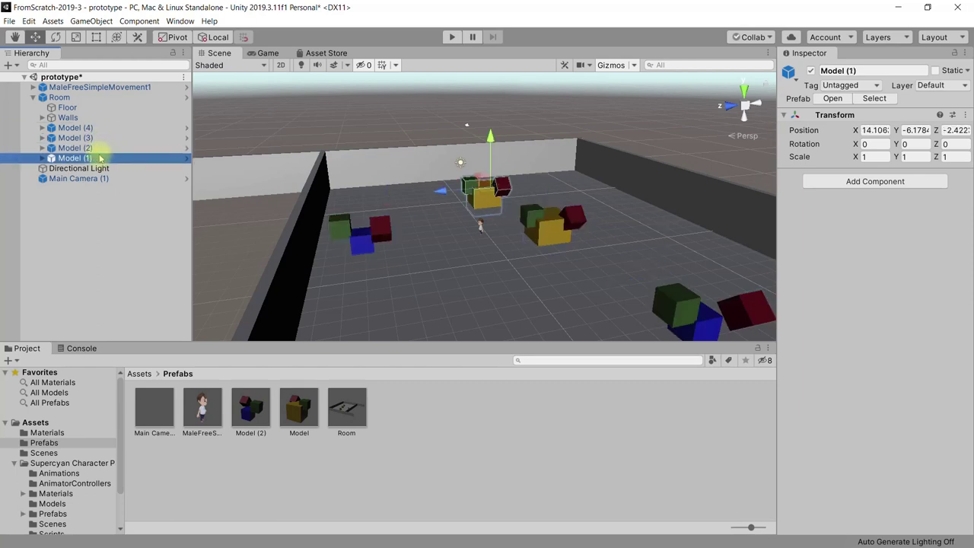
{"action": "left_click", "coordinate": [99, 147]}
{"action": "left_click", "coordinate": [99, 158]}
{"action": "left_click", "coordinate": [98, 138]}
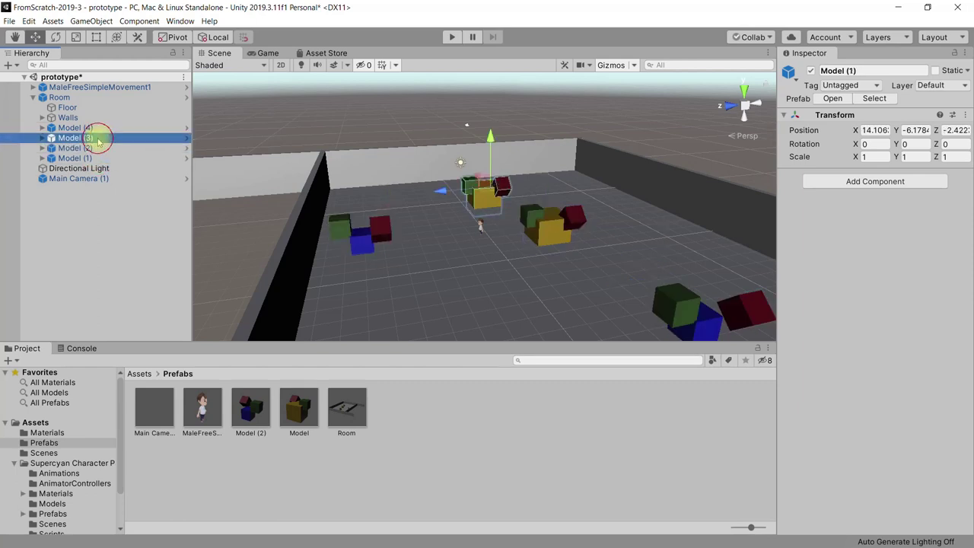
{"action": "left_click", "coordinate": [97, 158]}
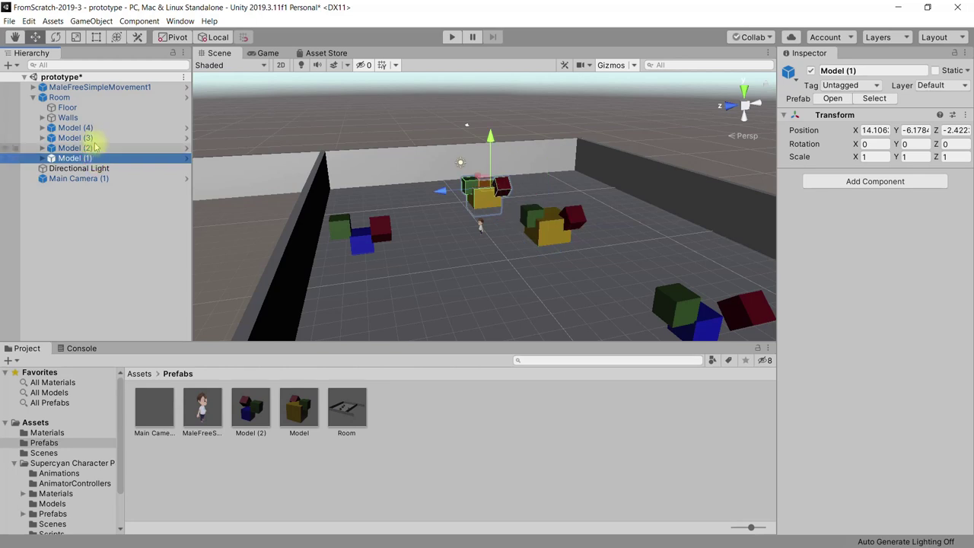
{"action": "left_click", "coordinate": [87, 137]}
{"action": "left_click", "coordinate": [89, 158]}
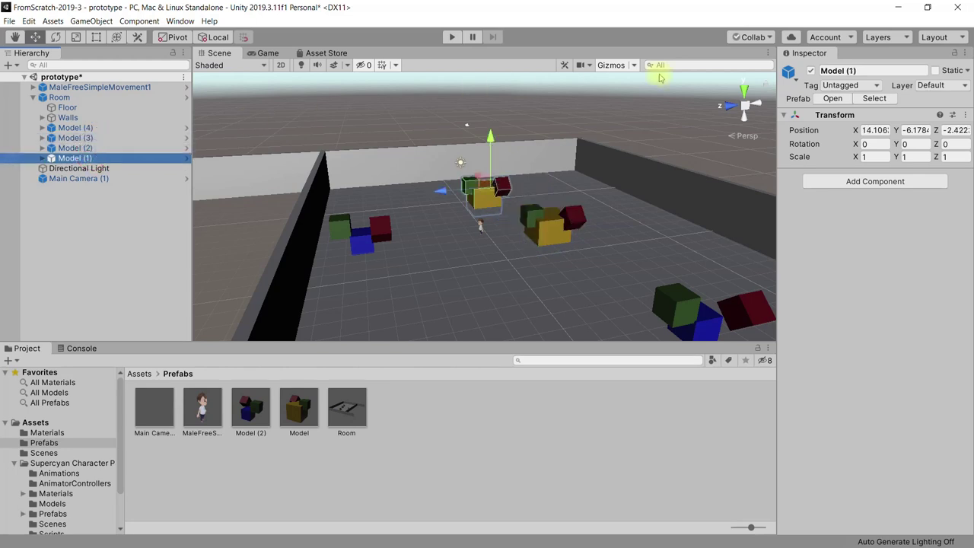
{"action": "left_click", "coordinate": [890, 70]}
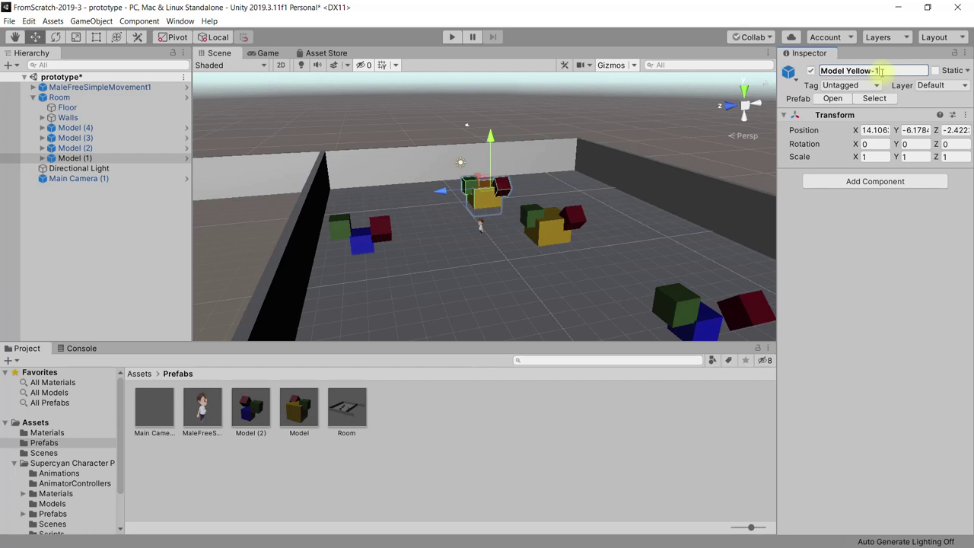
{"action": "type", "text": "Yellow-"}
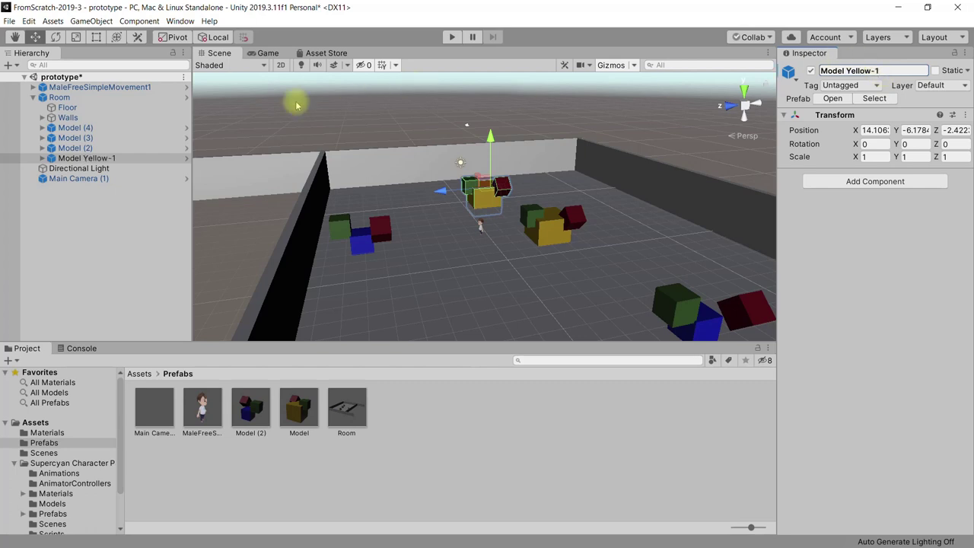
Rename Model (3) to Model Yellow-2 in the Inspector
{"action": "left_click", "coordinate": [139, 137]}
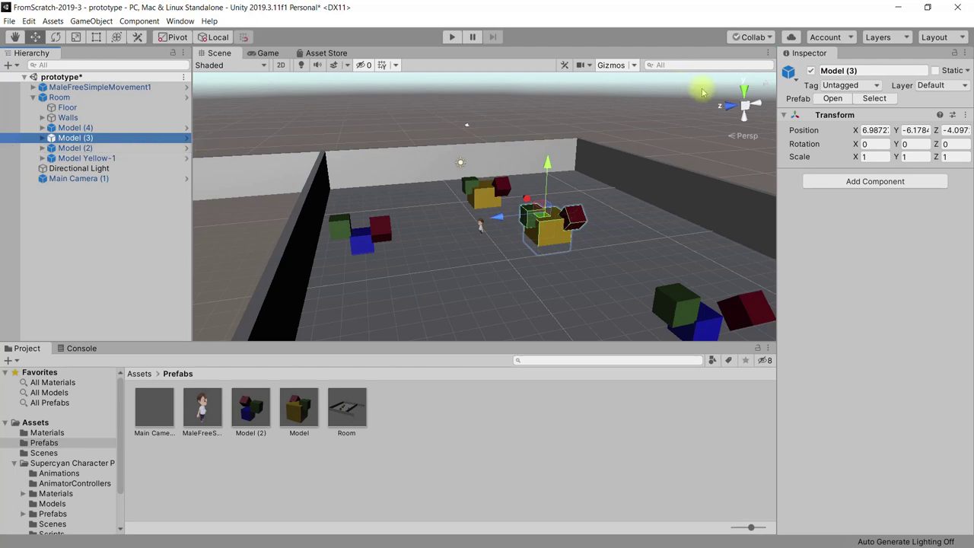
{"action": "left_click", "coordinate": [846, 70]}
{"action": "type", "text": "Yellow-2"}
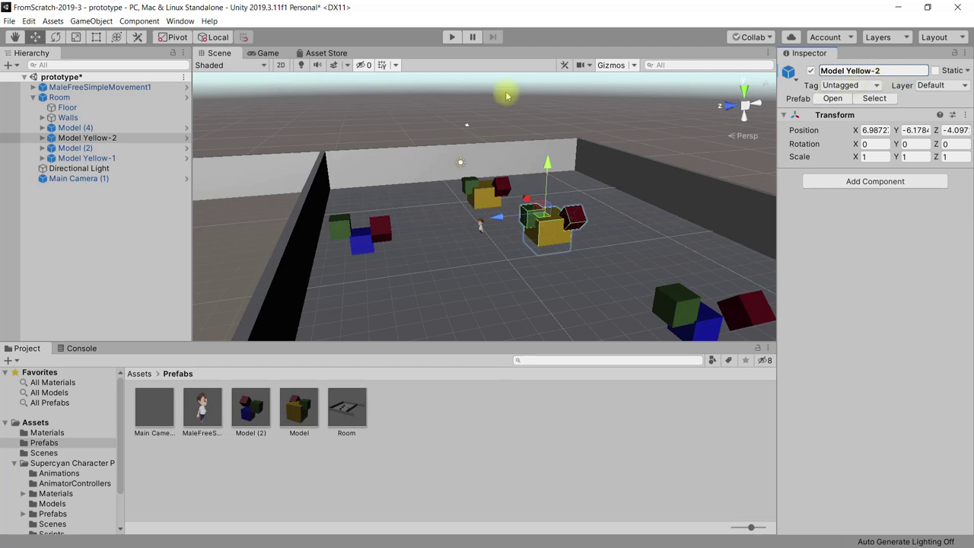
{"action": "left_click", "coordinate": [120, 156]}
Compare the two yellow models, then open the Model prefab from Model Yellow-1 and return
{"action": "left_click", "coordinate": [119, 139]}
{"action": "left_click", "coordinate": [120, 158]}
{"action": "left_click", "coordinate": [120, 139]}
{"action": "left_click", "coordinate": [152, 159]}
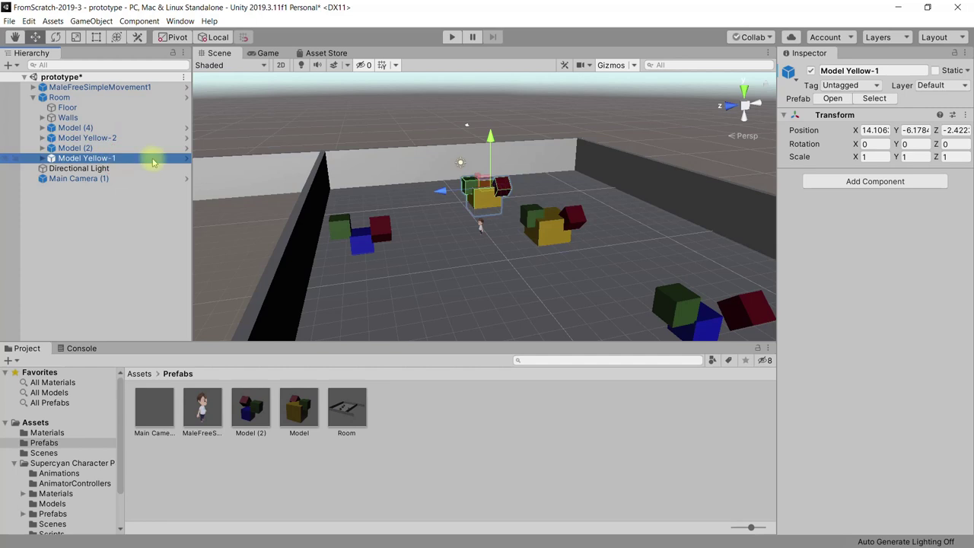
{"action": "left_click", "coordinate": [186, 158]}
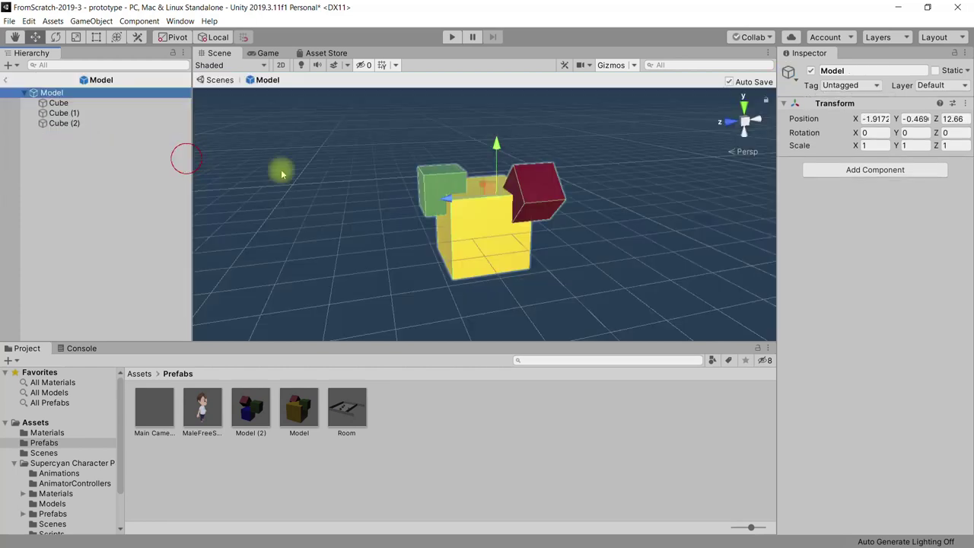
{"action": "left_click", "coordinate": [5, 79]}
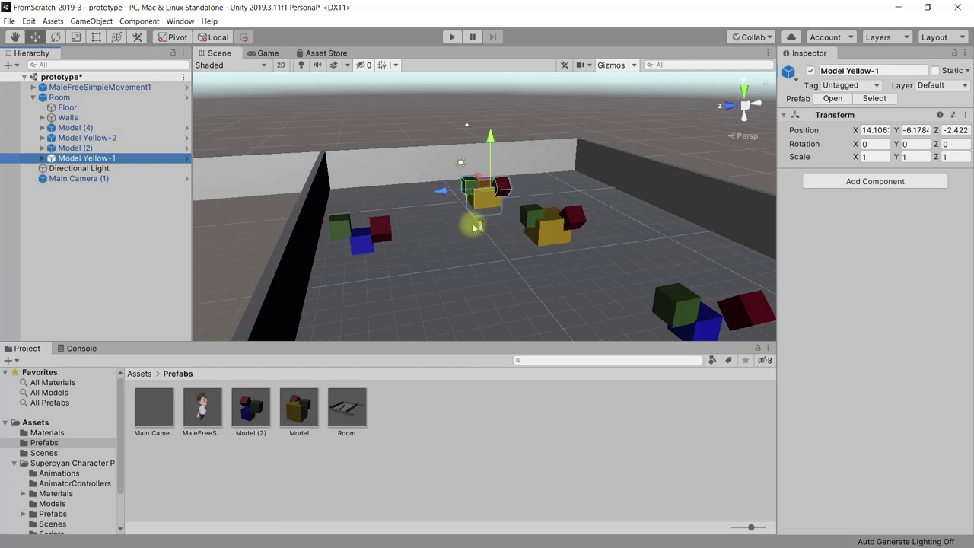
Expand Model Yellow-1 and select its large yellow Cube, after checking the green Cube (1)
{"action": "scroll", "coordinate": [496, 219], "scroll_direction": "up", "scroll_amount": 2}
{"action": "scroll", "coordinate": [496, 216], "scroll_direction": "up", "scroll_amount": 2}
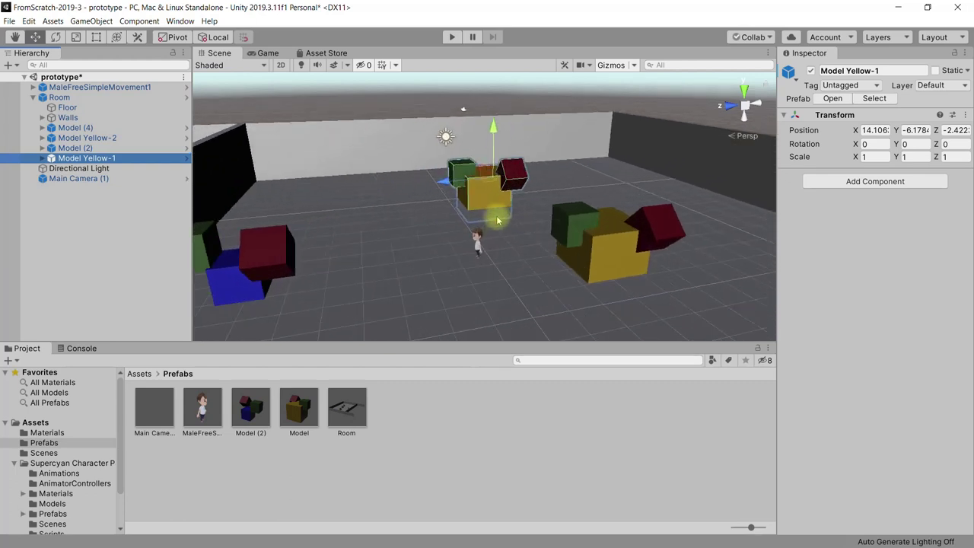
{"action": "scroll", "coordinate": [480, 209], "scroll_direction": "up", "scroll_amount": 2}
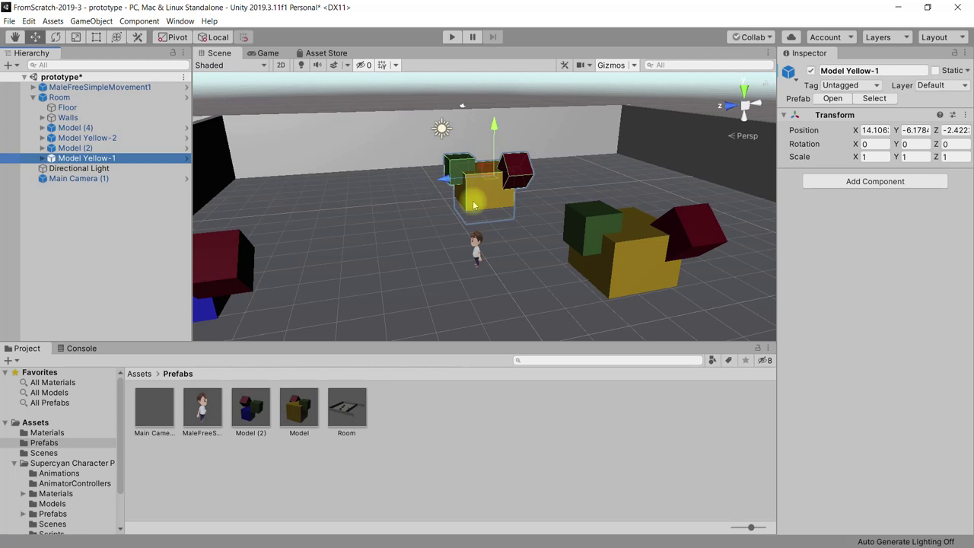
{"action": "left_click", "coordinate": [42, 157]}
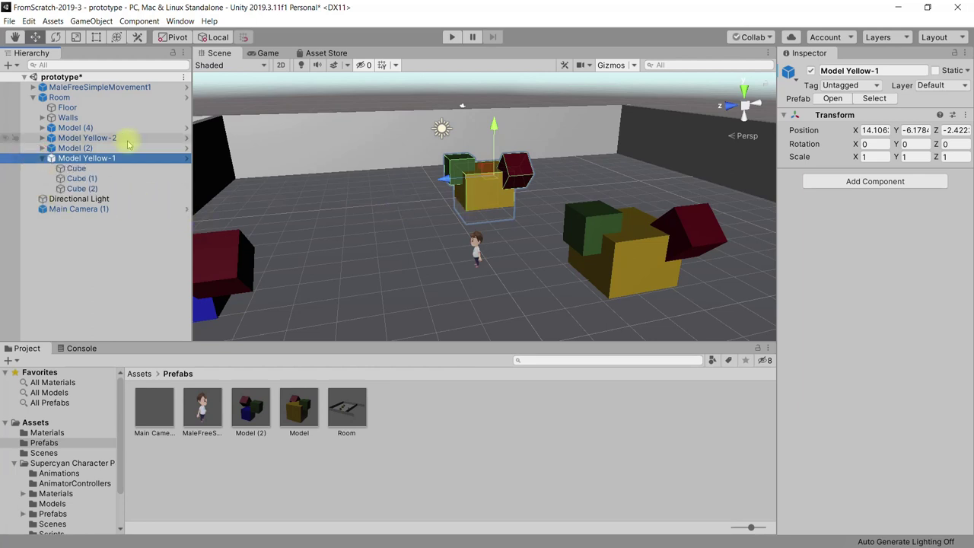
{"action": "left_click", "coordinate": [122, 168]}
{"action": "left_click", "coordinate": [135, 178]}
{"action": "left_click", "coordinate": [122, 157]}
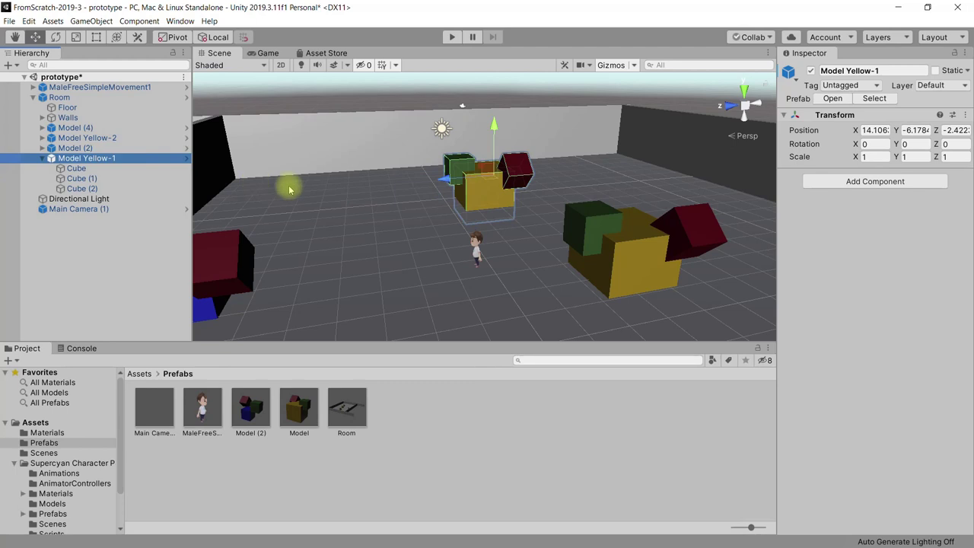
{"action": "left_click", "coordinate": [130, 168]}
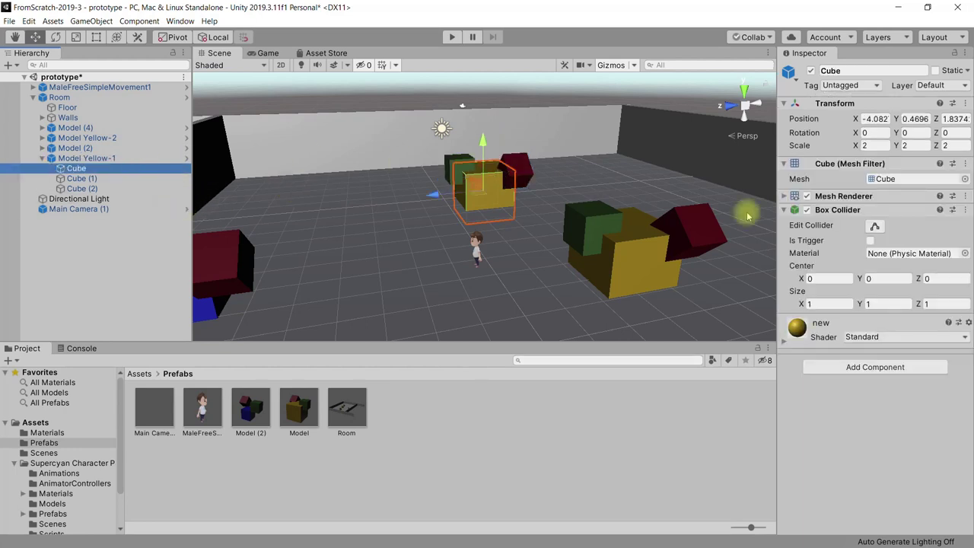
{"action": "left_click", "coordinate": [122, 178]}
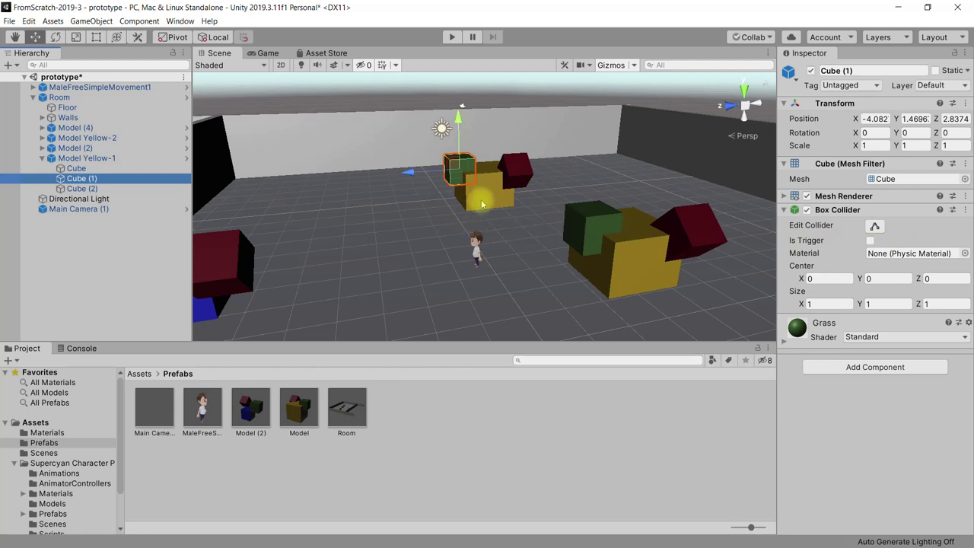
{"action": "left_click", "coordinate": [426, 190]}
{"action": "left_click", "coordinate": [118, 177]}
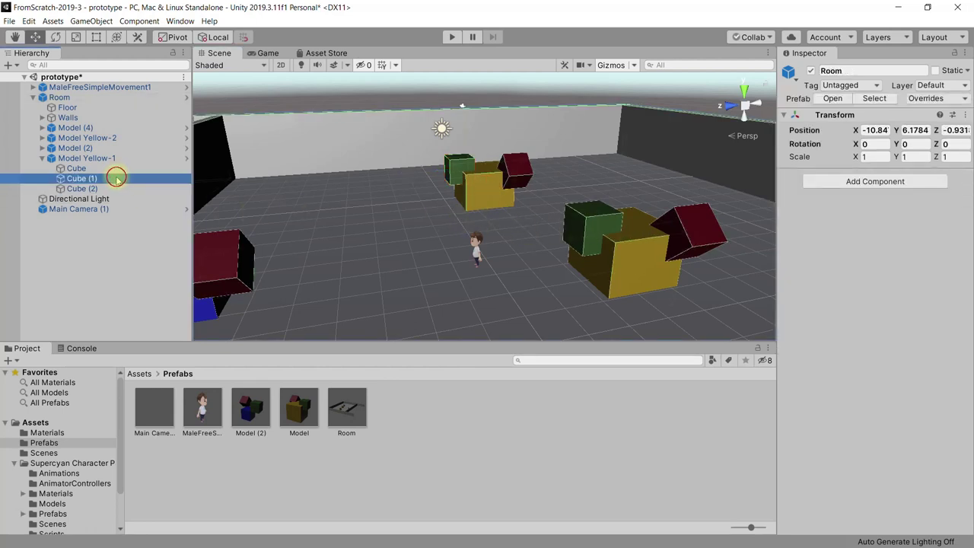
{"action": "left_click", "coordinate": [477, 191]}
{"action": "left_click", "coordinate": [477, 192]}
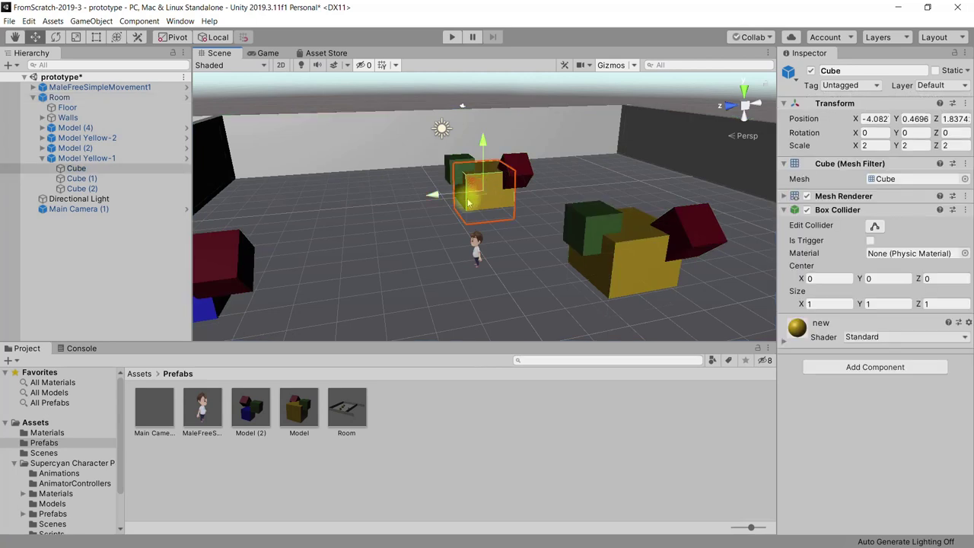
Rotate the yellow Cube to about -19.14, -31.22, 4.04, then return to the Move tool
{"action": "left_click", "coordinate": [55, 37]}
{"action": "mouse_move", "coordinate": [486, 218]}
{"action": "left_mouse_down"}
{"action": "mouse_move", "coordinate": [518, 206]}
{"action": "mouse_move", "coordinate": [515, 157]}
{"action": "left_mouse_up"}
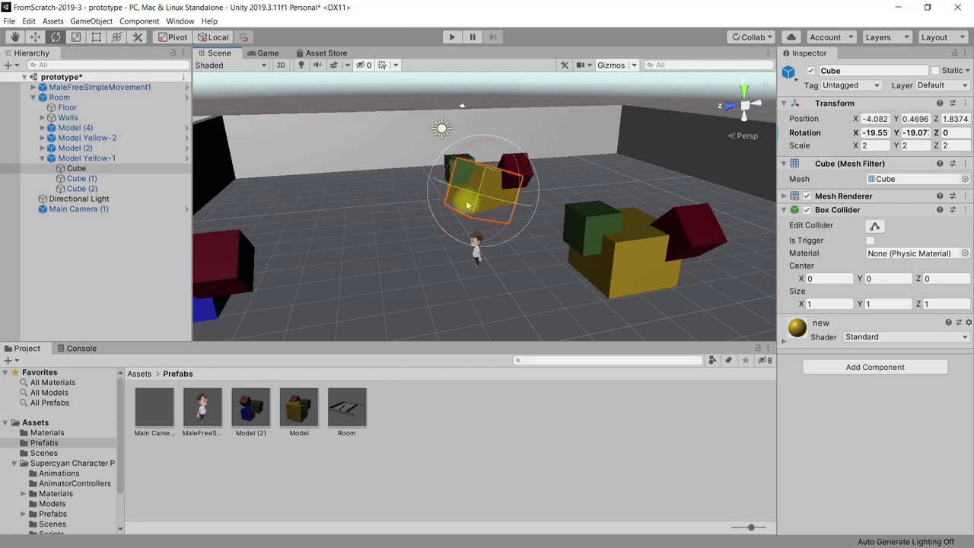
{"action": "left_click_drag", "start_coordinate": [470, 196], "coordinate": [491, 206]}
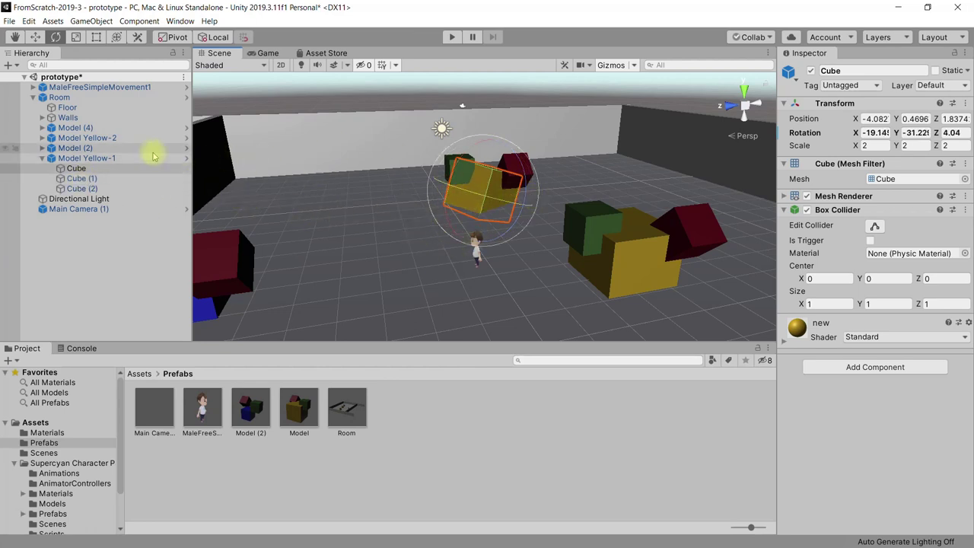
{"action": "left_click", "coordinate": [34, 45]}
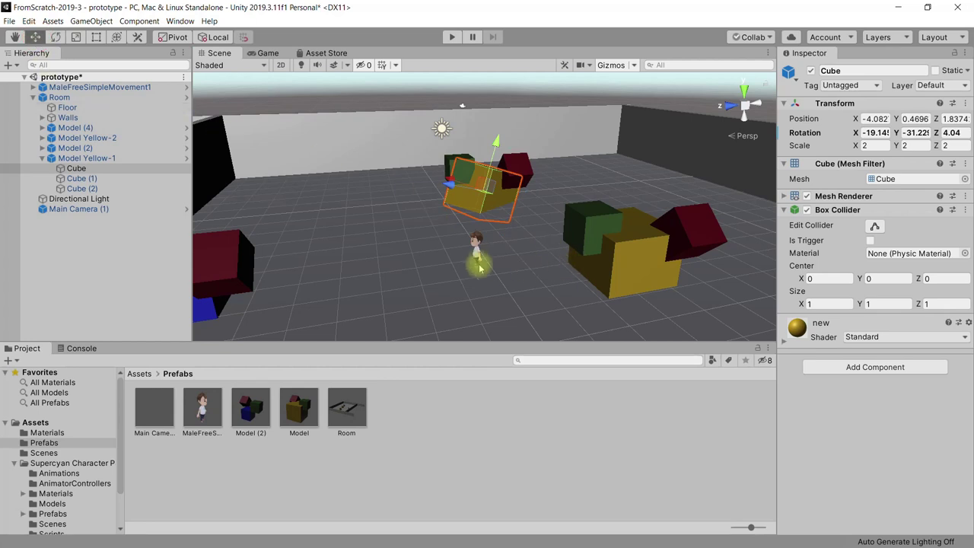
Compare Model Yellow-1 with Model Yellow-2, then select the Room instance
{"action": "left_click", "coordinate": [120, 158]}
{"action": "left_click", "coordinate": [90, 138]}
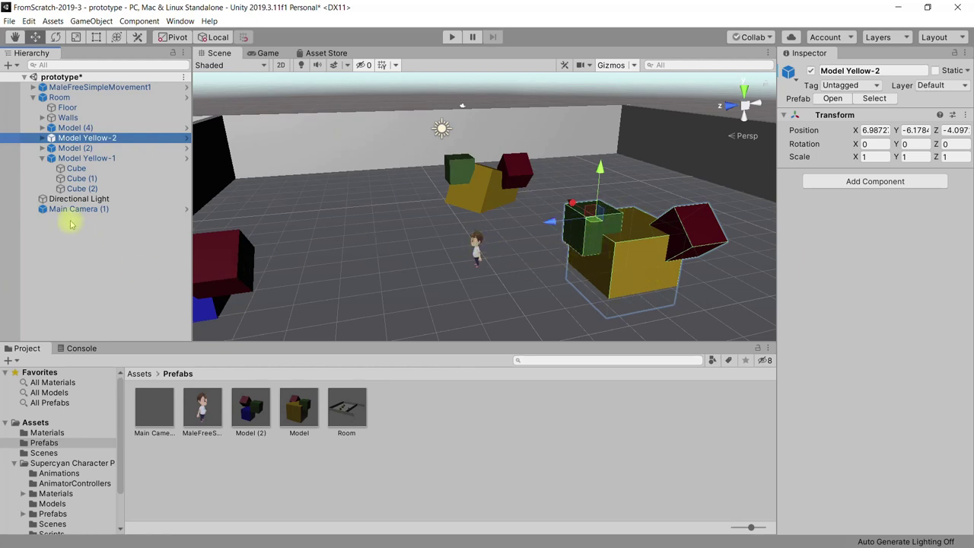
{"action": "left_click", "coordinate": [123, 158]}
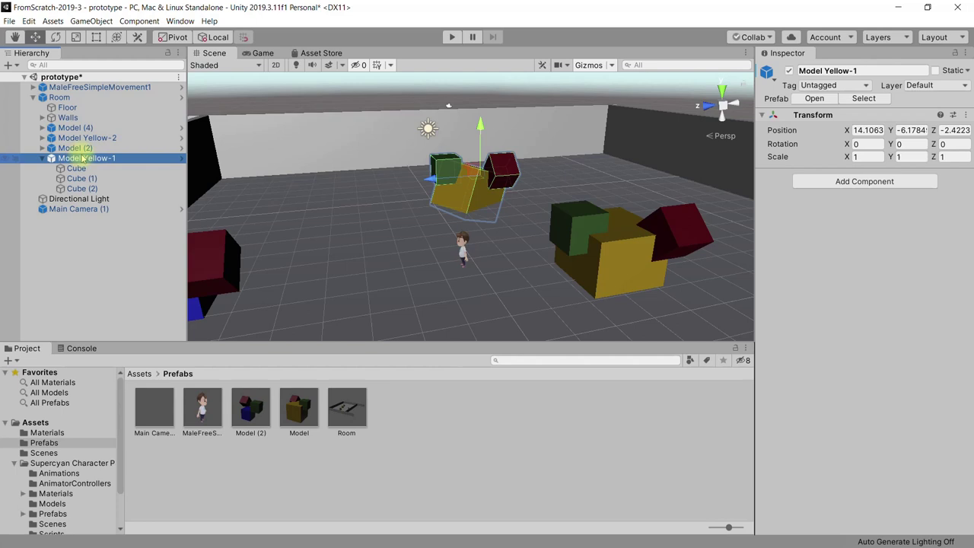
{"action": "left_click", "coordinate": [59, 97]}
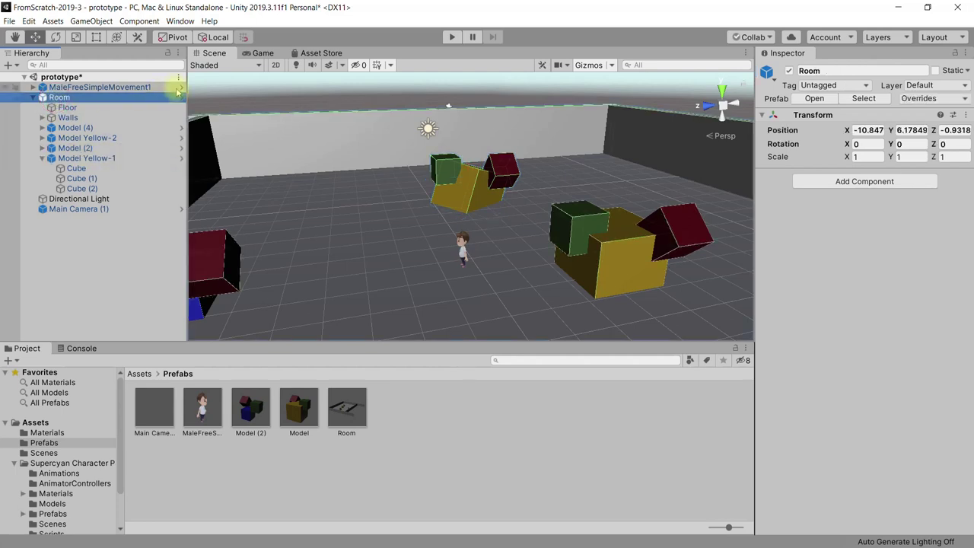
Reselect Room in the Hierarchy and open the Inspector's Overrides dropdown for it
{"action": "left_click", "coordinate": [67, 98]}
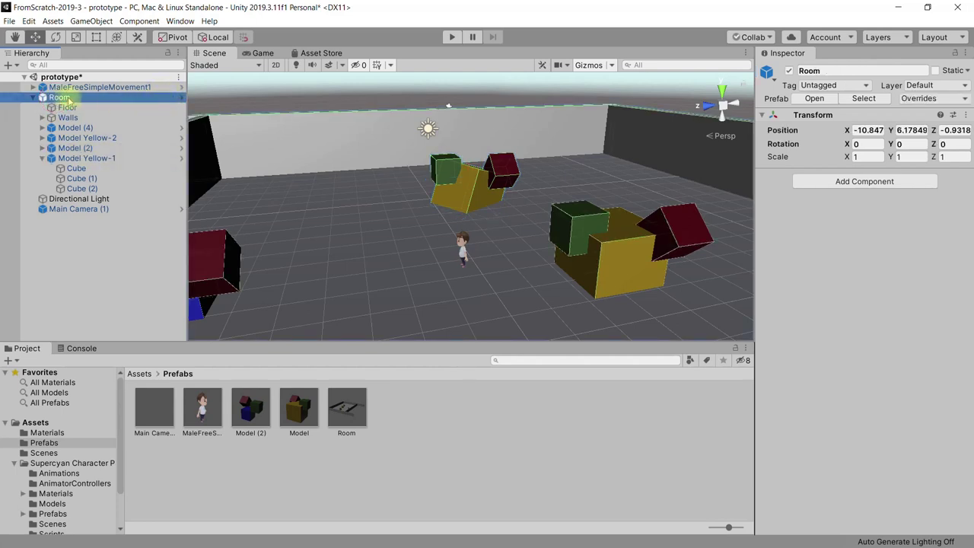
{"action": "left_click_drag", "start_coordinate": [68, 99], "coordinate": [179, 100]}
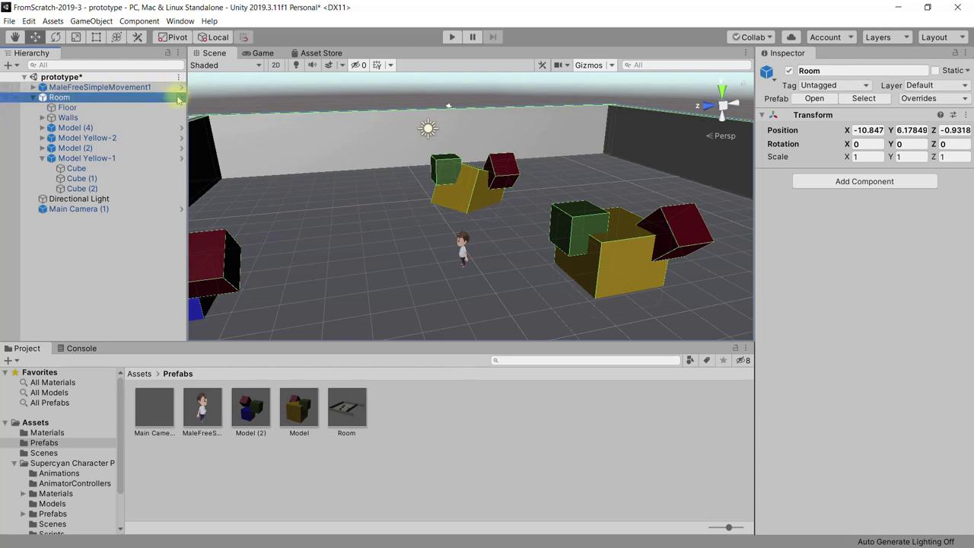
{"action": "left_click", "coordinate": [42, 97]}
{"action": "left_click", "coordinate": [42, 99], "text": "ctrl"}
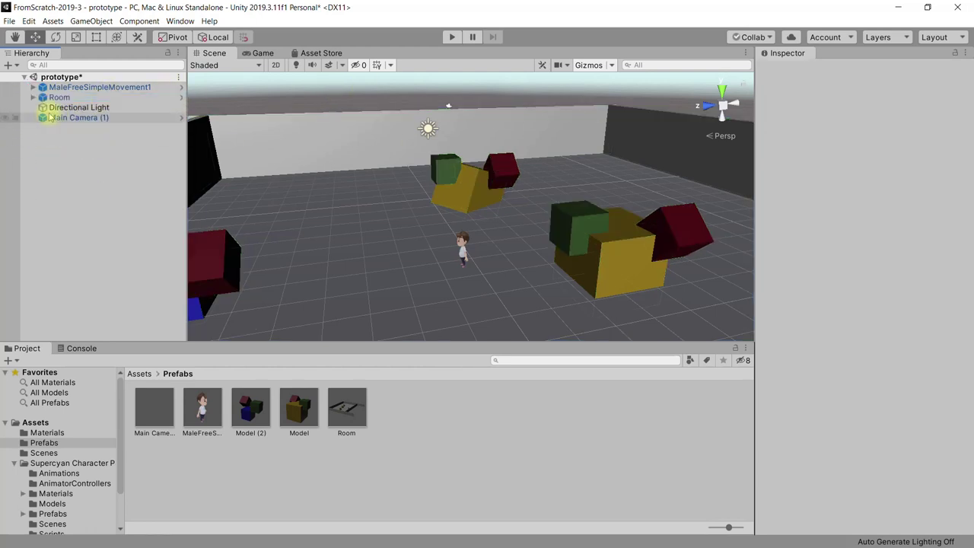
{"action": "left_click", "coordinate": [33, 97]}
{"action": "left_click", "coordinate": [91, 98]}
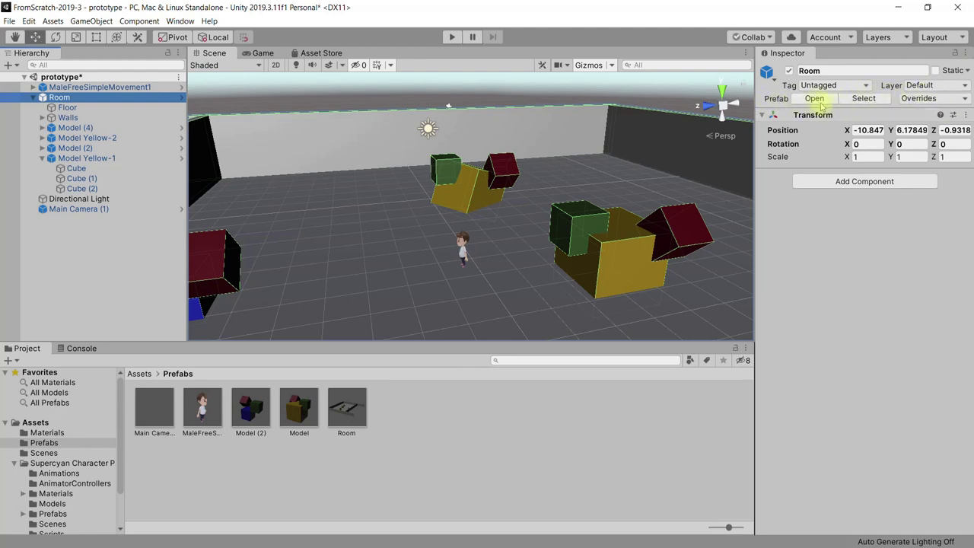
{"action": "left_click", "coordinate": [964, 102]}
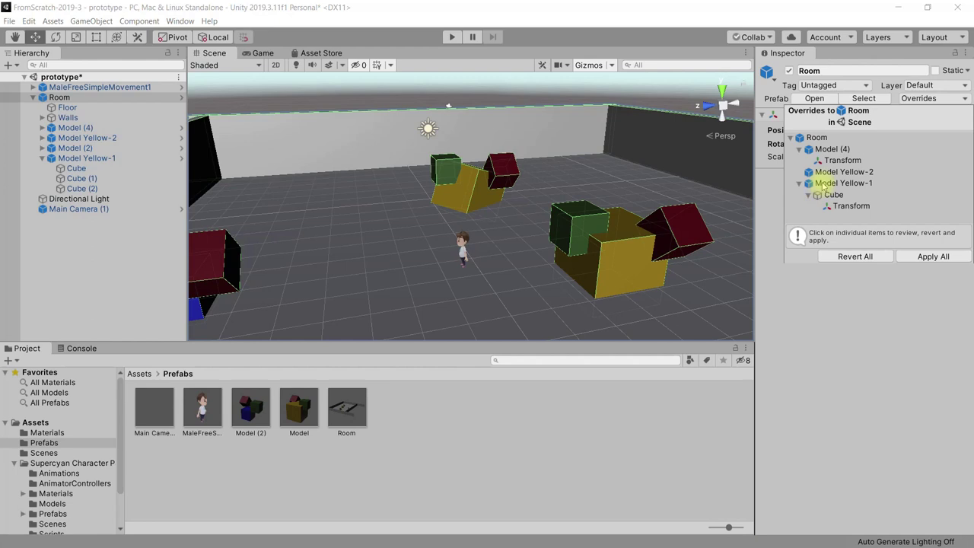
Compare Model Yellow-1's Cube rotation override with the source and apply it to the Model prefab
{"action": "left_click", "coordinate": [825, 183]}
{"action": "left_click", "coordinate": [831, 194]}
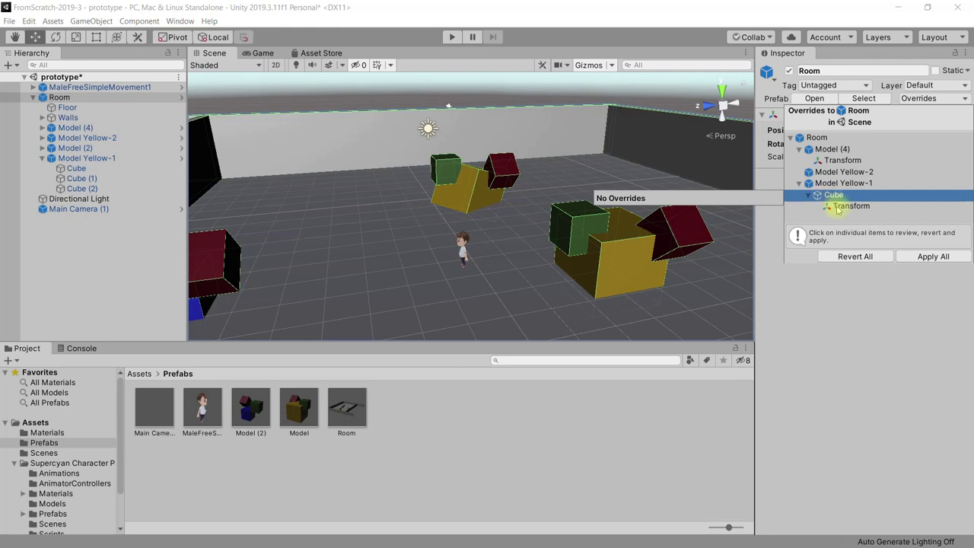
{"action": "left_click", "coordinate": [840, 208]}
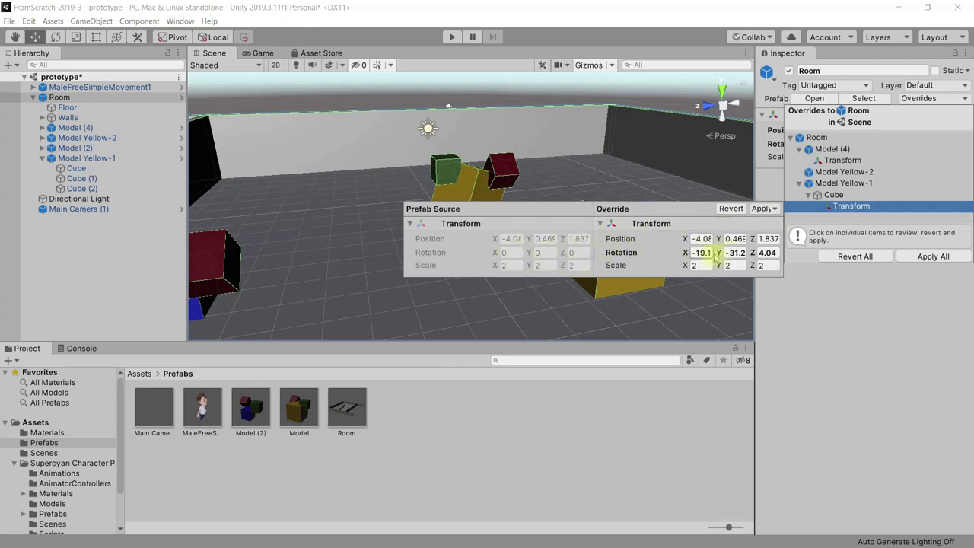
{"action": "left_click", "coordinate": [774, 209]}
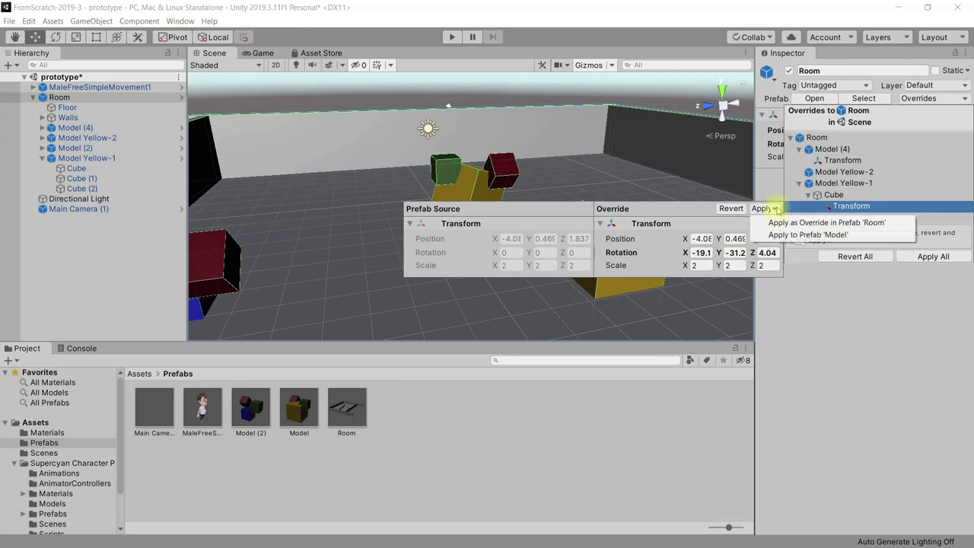
{"action": "left_click", "coordinate": [774, 210]}
{"action": "left_click", "coordinate": [774, 211]}
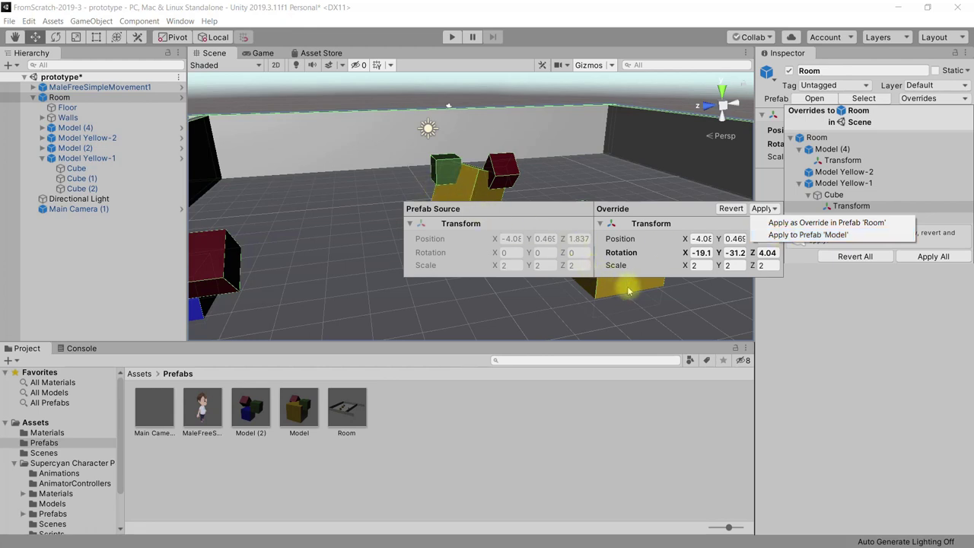
{"action": "left_click", "coordinate": [819, 238]}
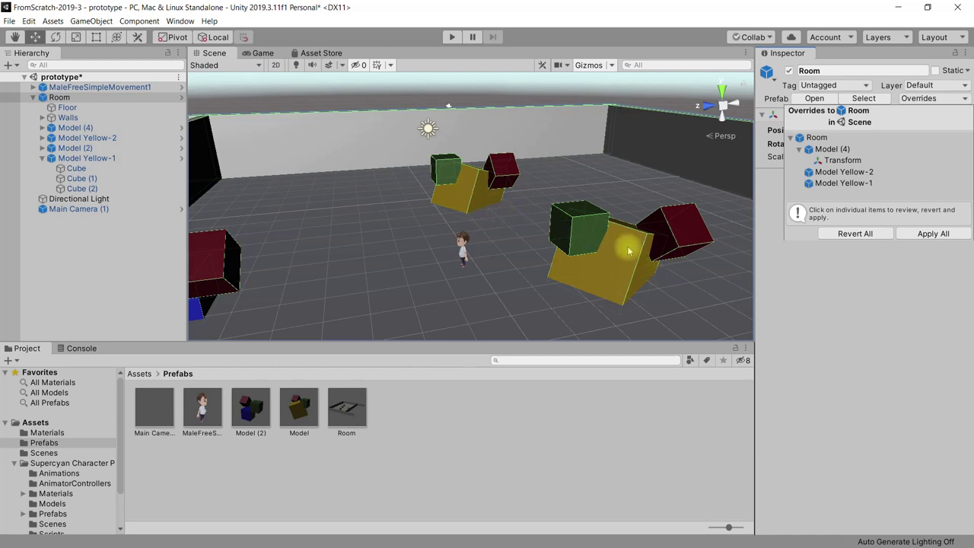
{"action": "left_click", "coordinate": [107, 100]}
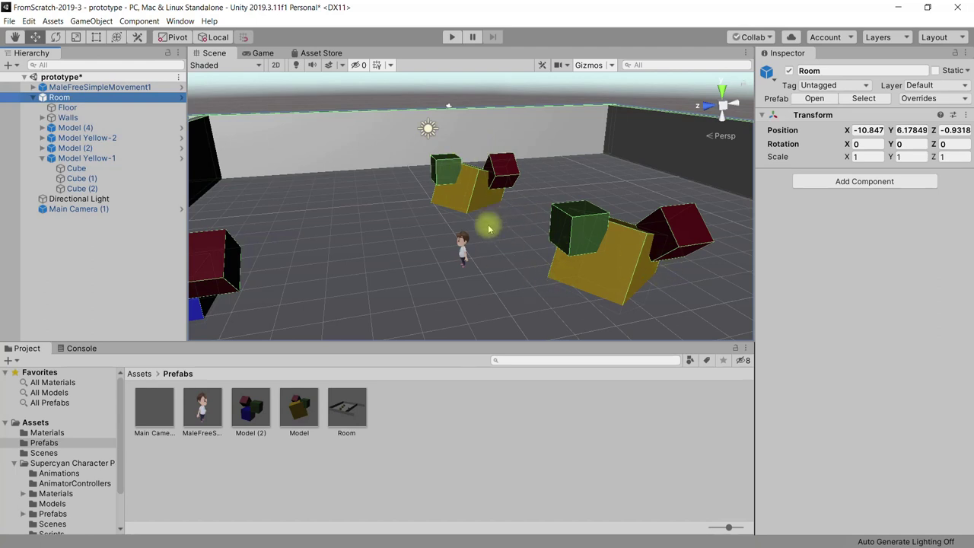
{"action": "left_click", "coordinate": [350, 411]}
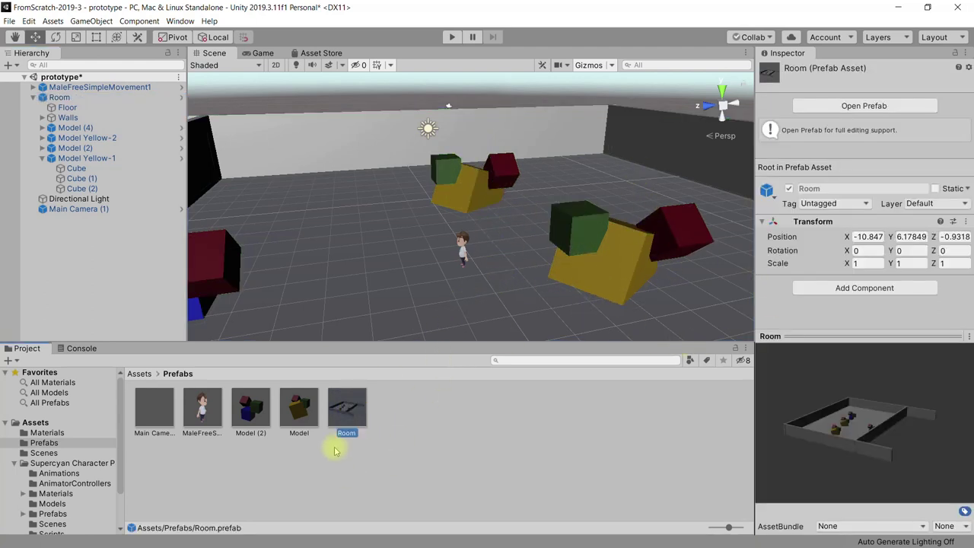
{"action": "left_click", "coordinate": [846, 106]}
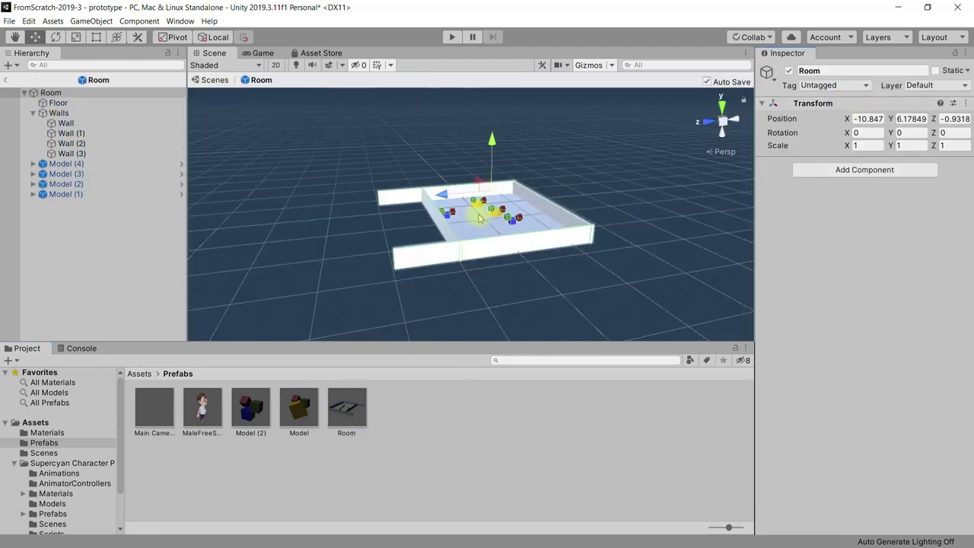
{"action": "scroll", "coordinate": [487, 213], "scroll_direction": "up", "scroll_amount": 2}
{"action": "scroll", "coordinate": [494, 207], "scroll_direction": "up", "scroll_amount": 2}
{"action": "scroll", "coordinate": [501, 204], "scroll_direction": "up", "scroll_amount": 2}
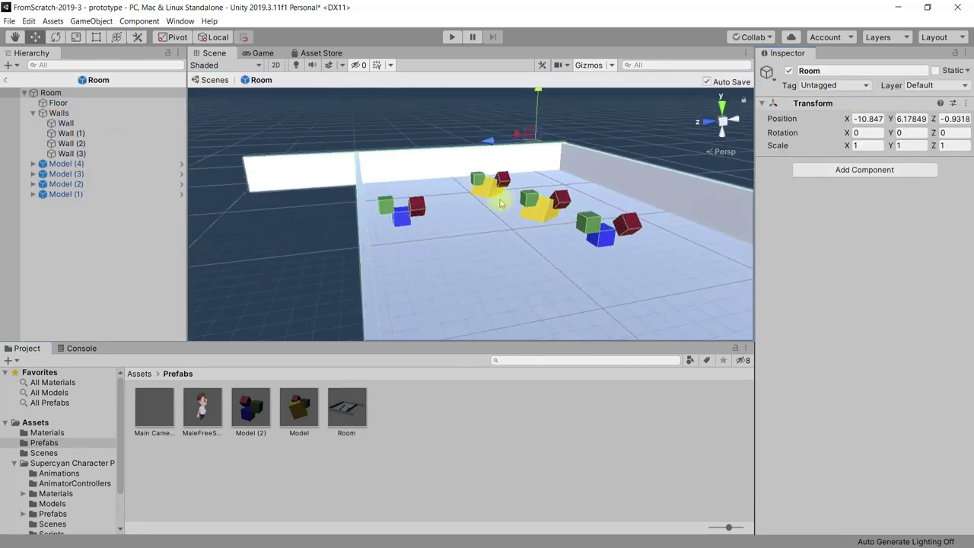
{"action": "scroll", "coordinate": [552, 216], "scroll_direction": "up", "scroll_amount": 1}
{"action": "scroll", "coordinate": [552, 217], "scroll_direction": "down", "scroll_amount": 1}
{"action": "scroll", "coordinate": [543, 218], "scroll_direction": "down", "scroll_amount": 1}
{"action": "scroll", "coordinate": [543, 217], "scroll_direction": "down", "scroll_amount": 1}
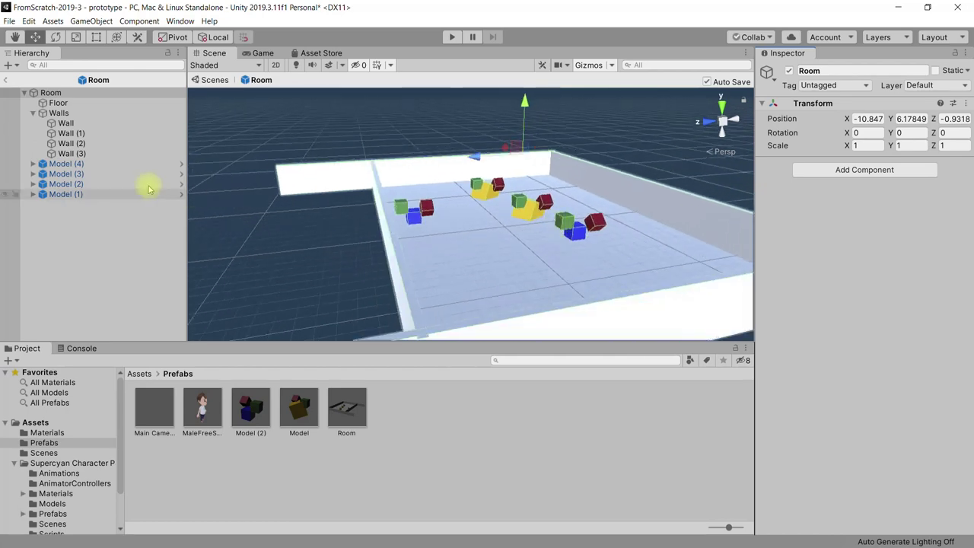
{"action": "left_click", "coordinate": [6, 80]}
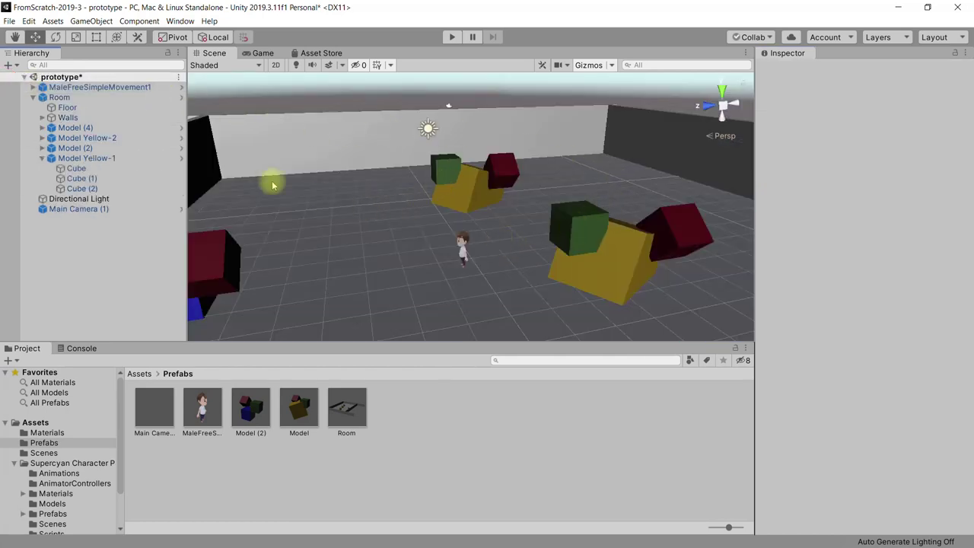
Review Model (4)'s position override (X -2.78 vs 1.203) in Room's Overrides and Apply All
{"action": "left_click", "coordinate": [125, 98]}
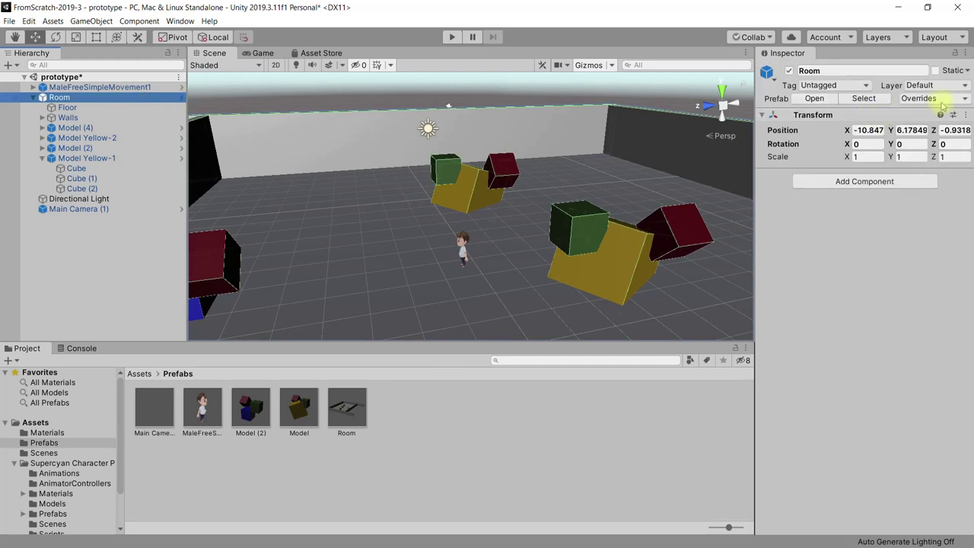
{"action": "left_click", "coordinate": [965, 99]}
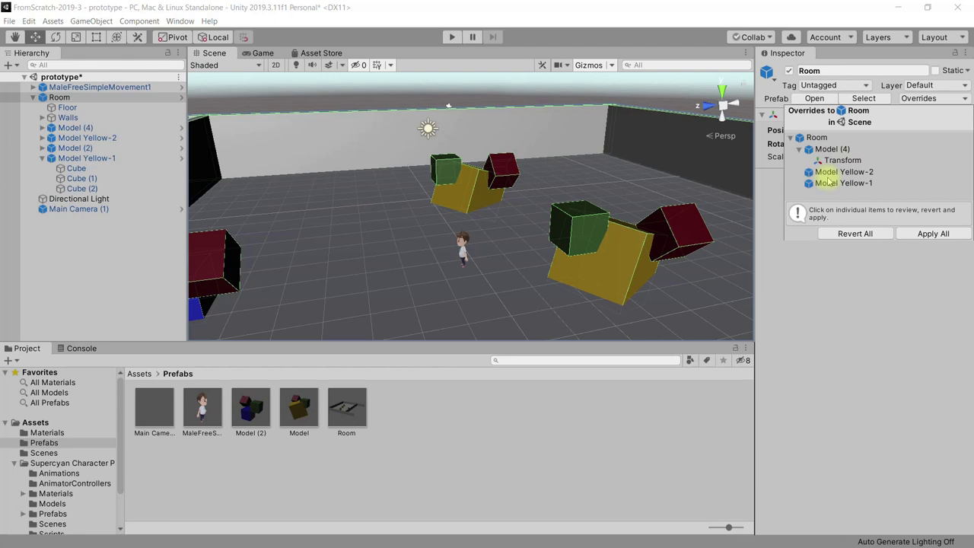
{"action": "left_click", "coordinate": [831, 160]}
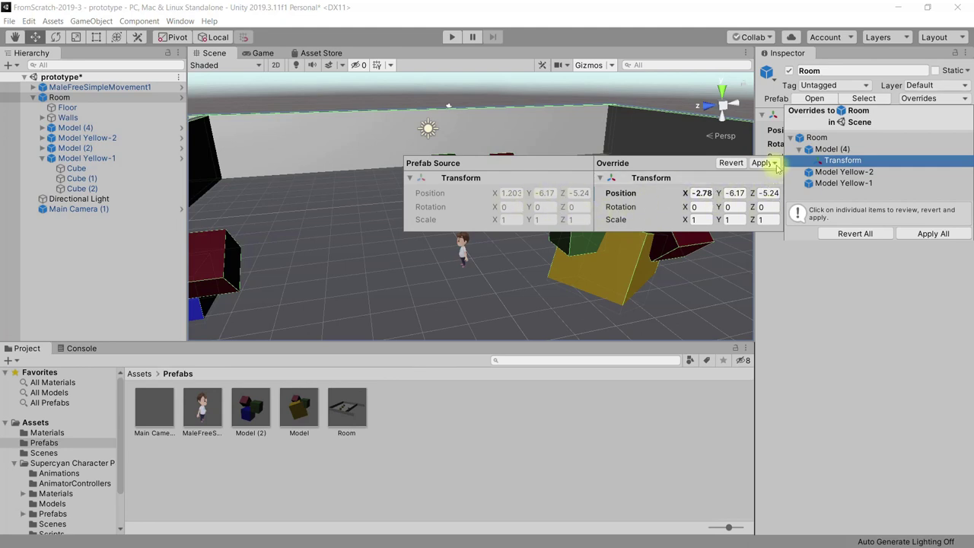
{"action": "left_click", "coordinate": [844, 149]}
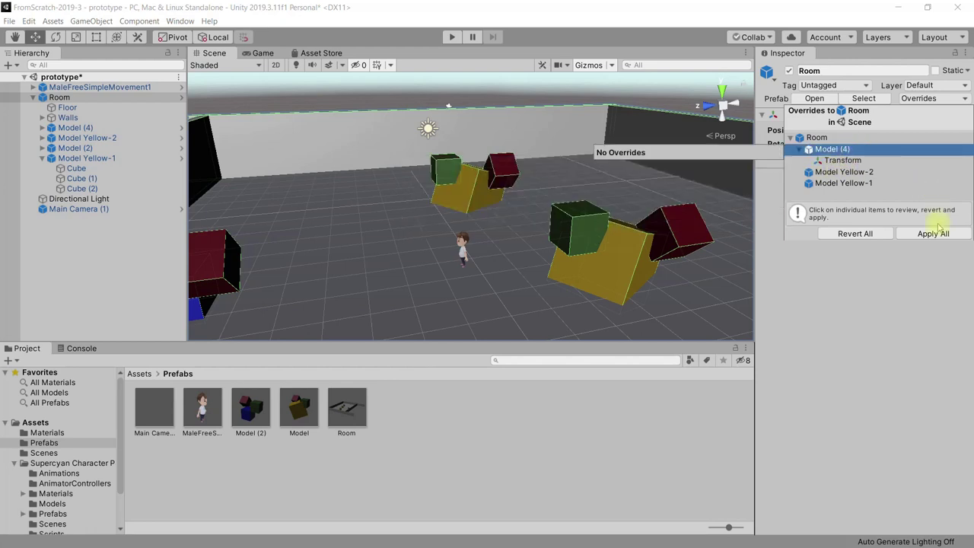
{"action": "left_click", "coordinate": [931, 234]}
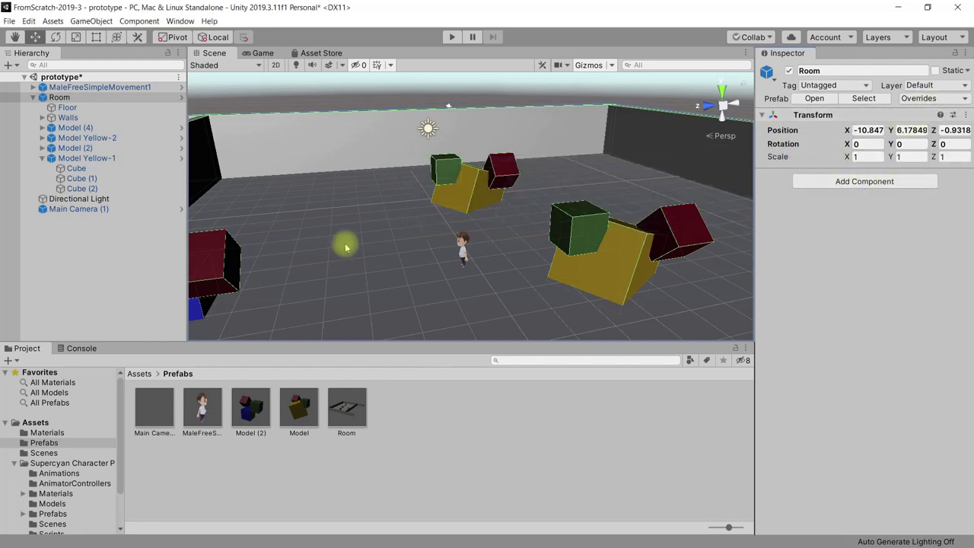
Drag the Model (2) prefab into the scene near the character and select the new instance
{"action": "mouse_move", "coordinate": [365, 265]}
{"action": "middle_mouse_down"}
{"action": "mouse_move", "coordinate": [423, 235]}
{"action": "mouse_move", "coordinate": [413, 264]}
{"action": "middle_mouse_up"}
{"action": "scroll", "coordinate": [454, 235], "scroll_direction": "down", "scroll_amount": 2}
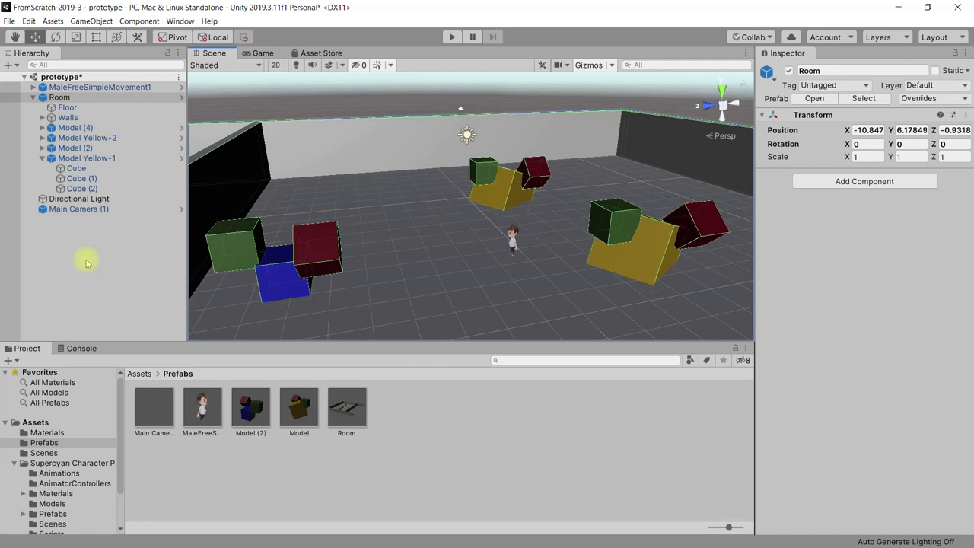
{"action": "left_click", "coordinate": [251, 410]}
{"action": "left_click_drag", "start_coordinate": [251, 411], "coordinate": [461, 229]}
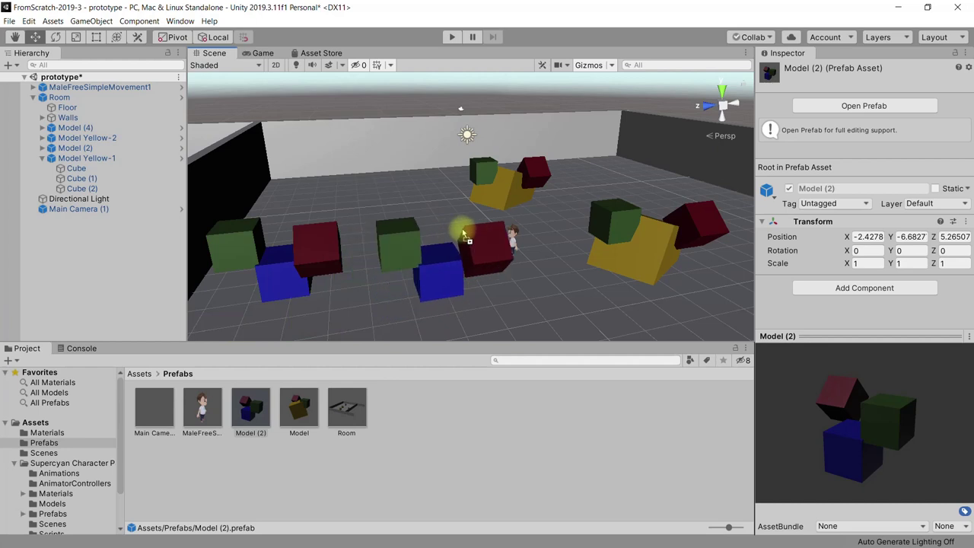
{"action": "left_click_drag", "start_coordinate": [461, 229], "coordinate": [466, 226]}
{"action": "left_click", "coordinate": [98, 96]}
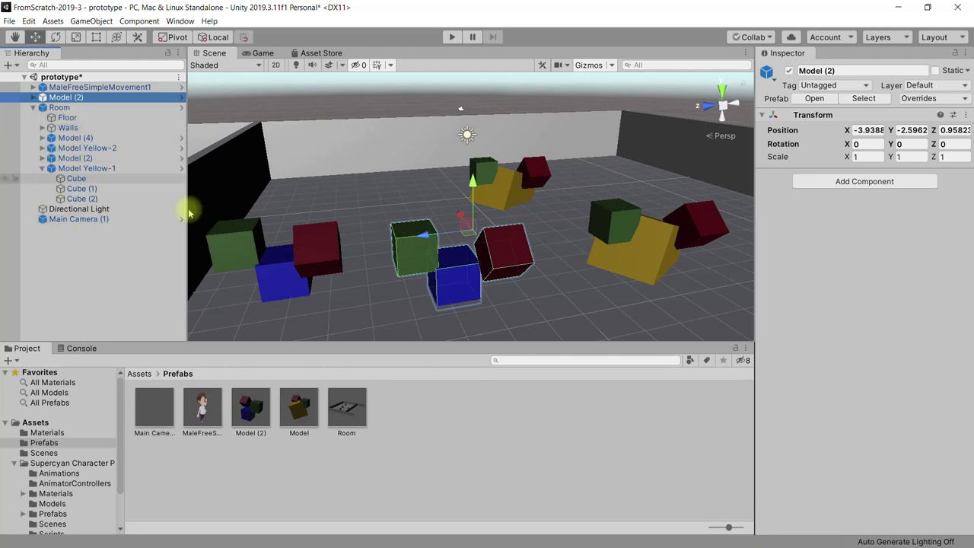
Slide the new Model (2)'s blue Cube along Z from 1.837 to 1.17
{"action": "left_click", "coordinate": [448, 286]}
{"action": "mouse_move", "coordinate": [403, 282]}
{"action": "left_mouse_down"}
{"action": "mouse_move", "coordinate": [440, 275]}
{"action": "mouse_move", "coordinate": [425, 278]}
{"action": "left_mouse_up"}
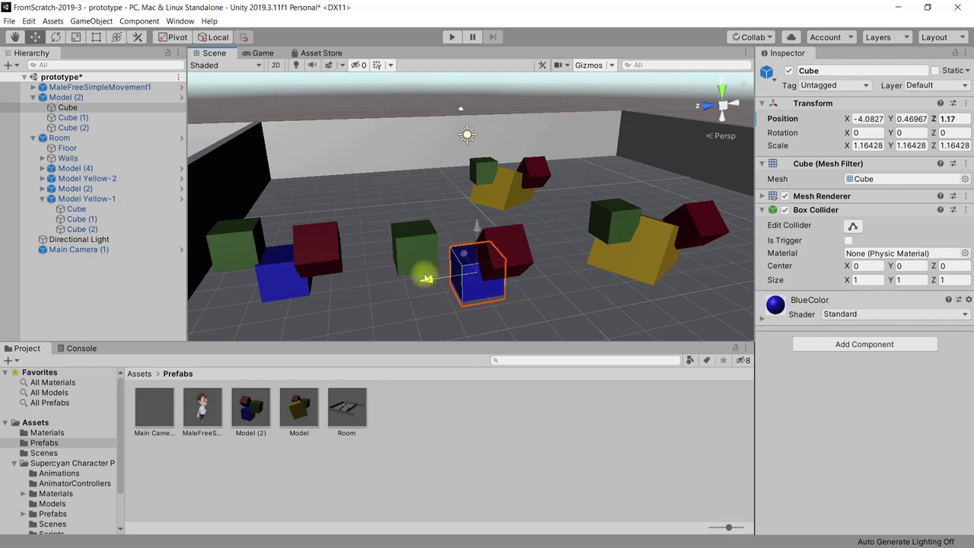
{"action": "left_click", "coordinate": [102, 99]}
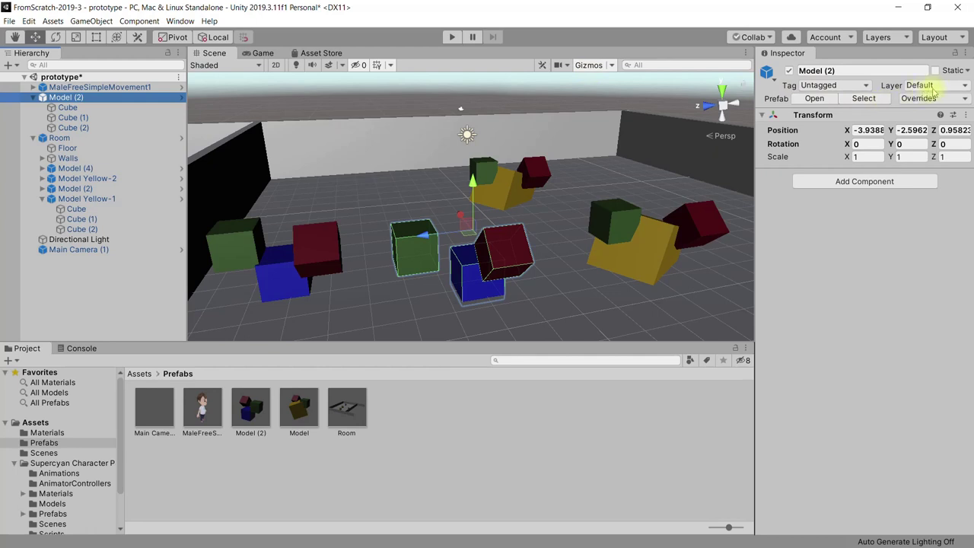
Apply All of Model (2)'s overrides to push the moved blue cube into its prefab, then select Room
{"action": "left_click", "coordinate": [965, 102]}
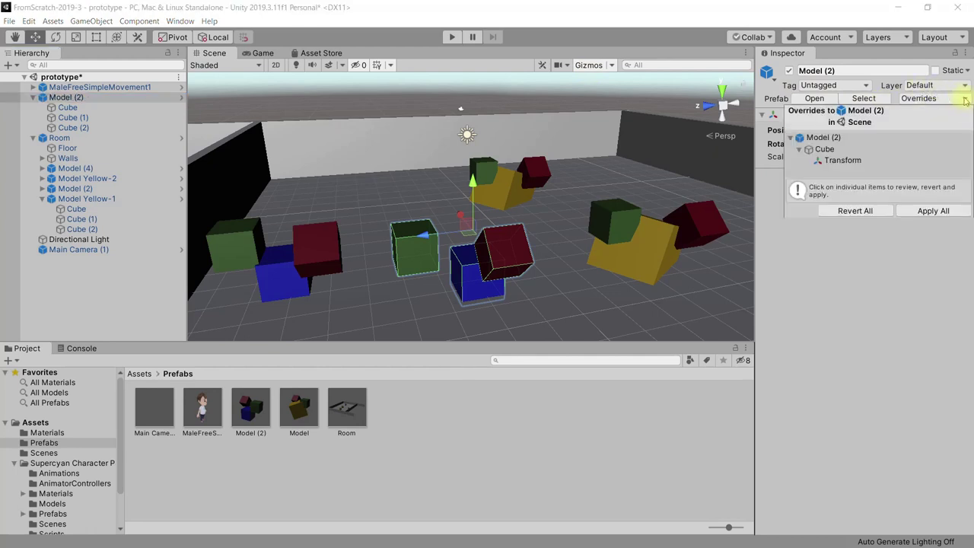
{"action": "left_click", "coordinate": [931, 212]}
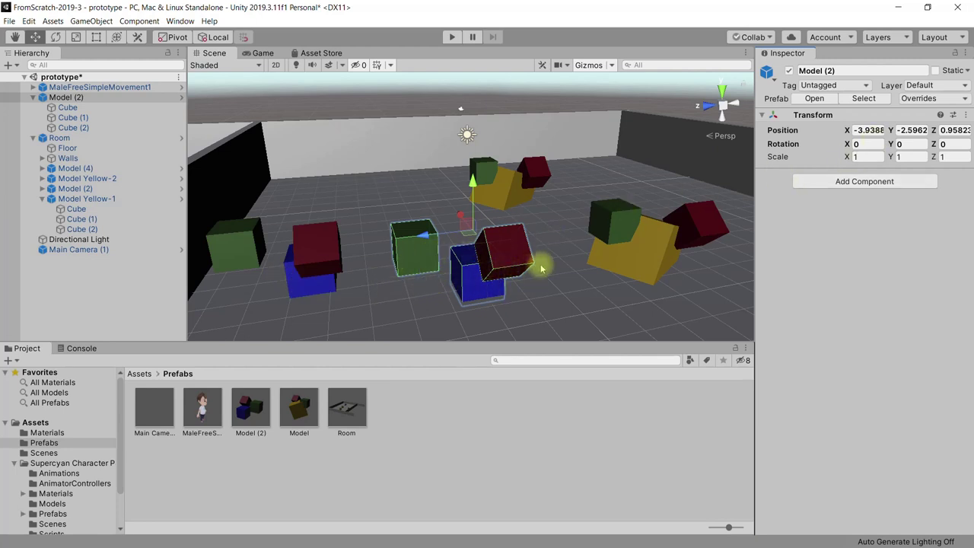
{"action": "left_click", "coordinate": [33, 138]}
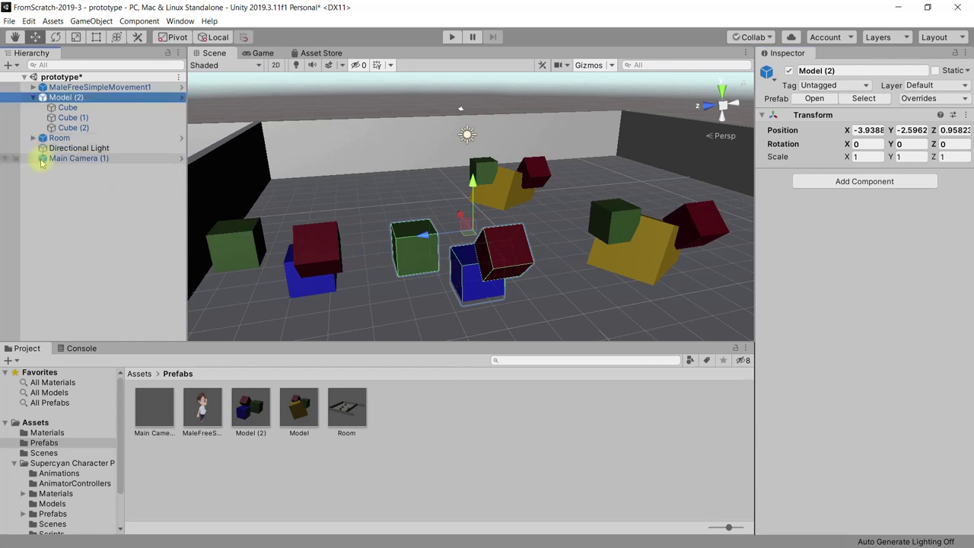
{"action": "left_click", "coordinate": [33, 138]}
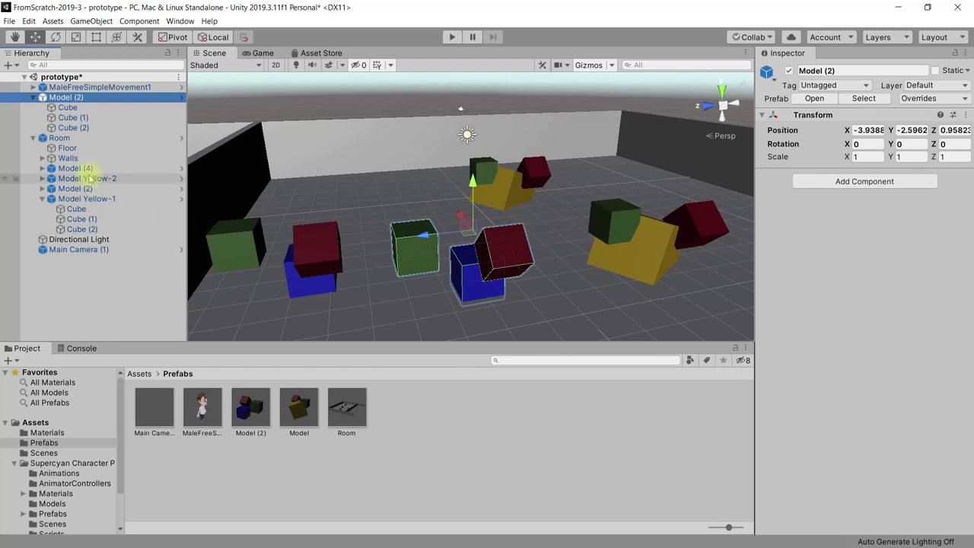
{"action": "left_click", "coordinate": [61, 137]}
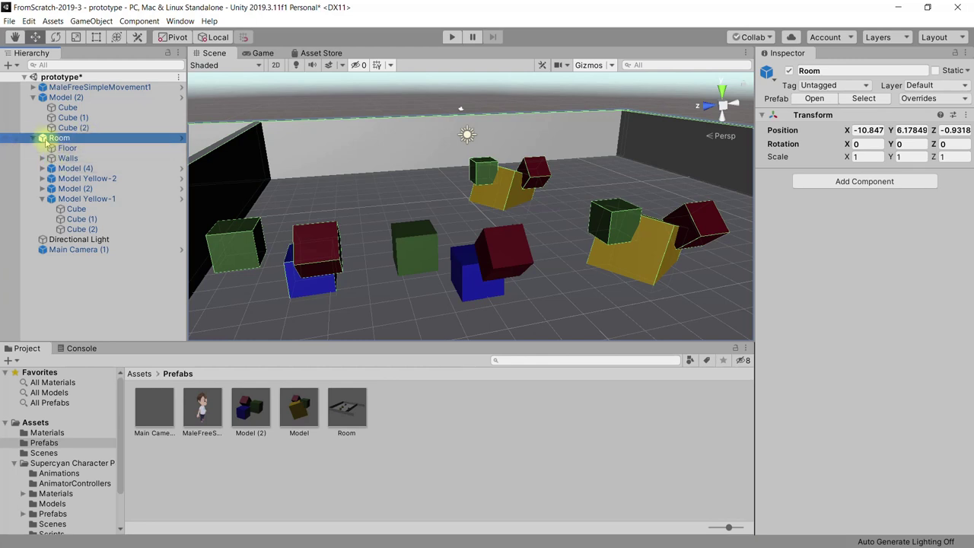
Unpack the Room prefab into plain scene objects, then reselect Room to confirm
{"action": "right_click", "coordinate": [88, 139]}
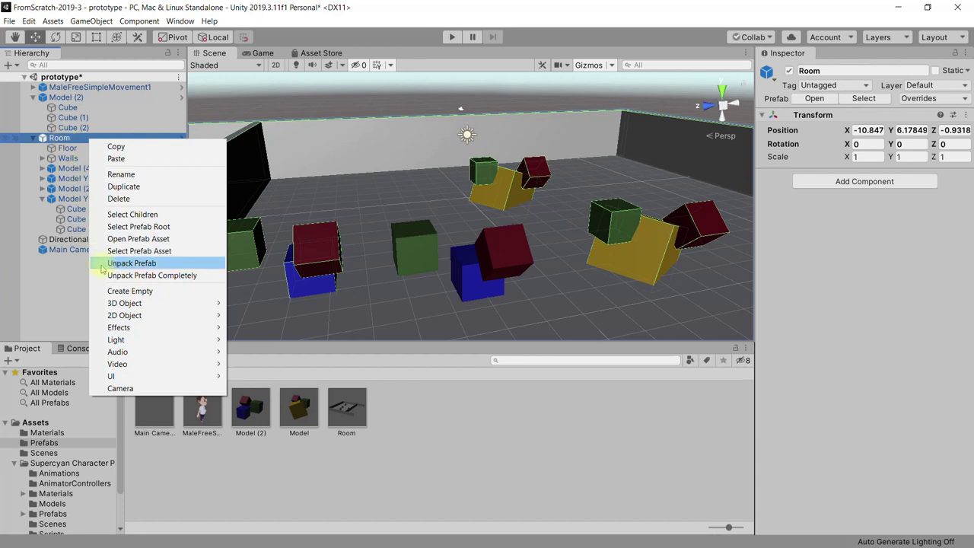
{"action": "left_click", "coordinate": [56, 139]}
{"action": "right_click", "coordinate": [59, 141]}
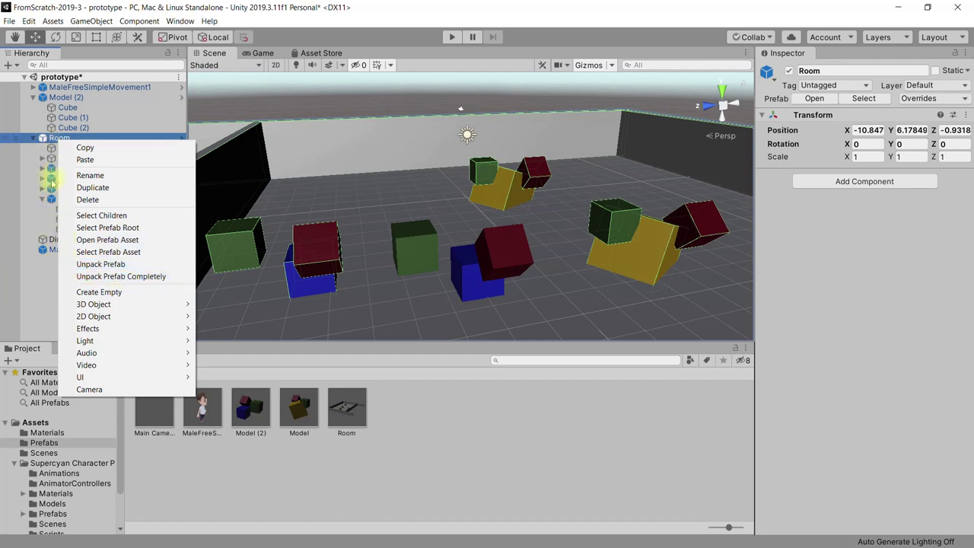
{"action": "left_click", "coordinate": [86, 265]}
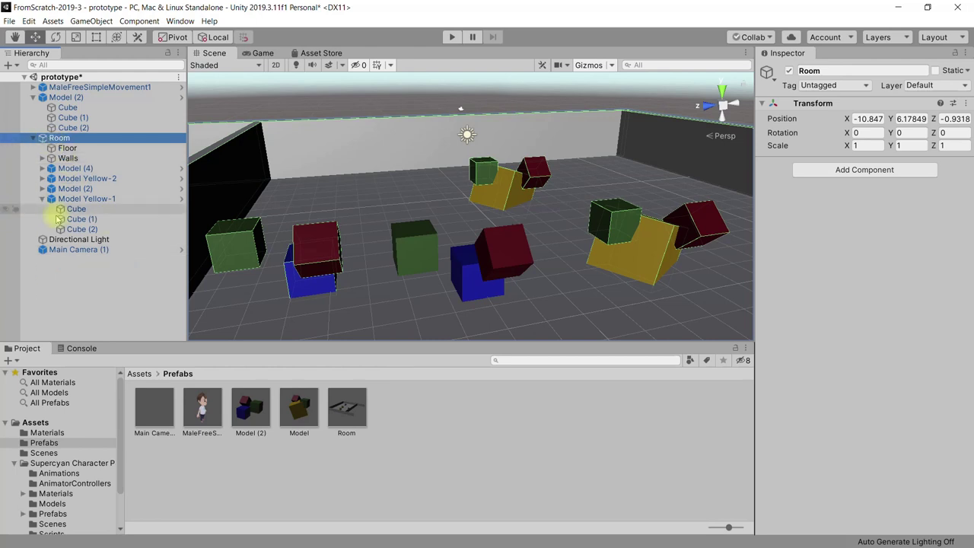
{"action": "left_click", "coordinate": [61, 265]}
{"action": "left_click", "coordinate": [43, 139]}
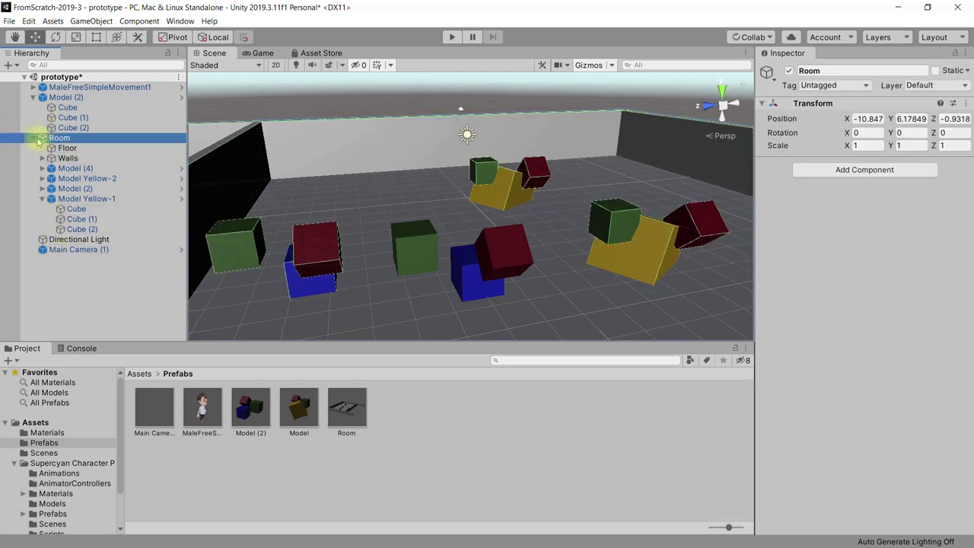